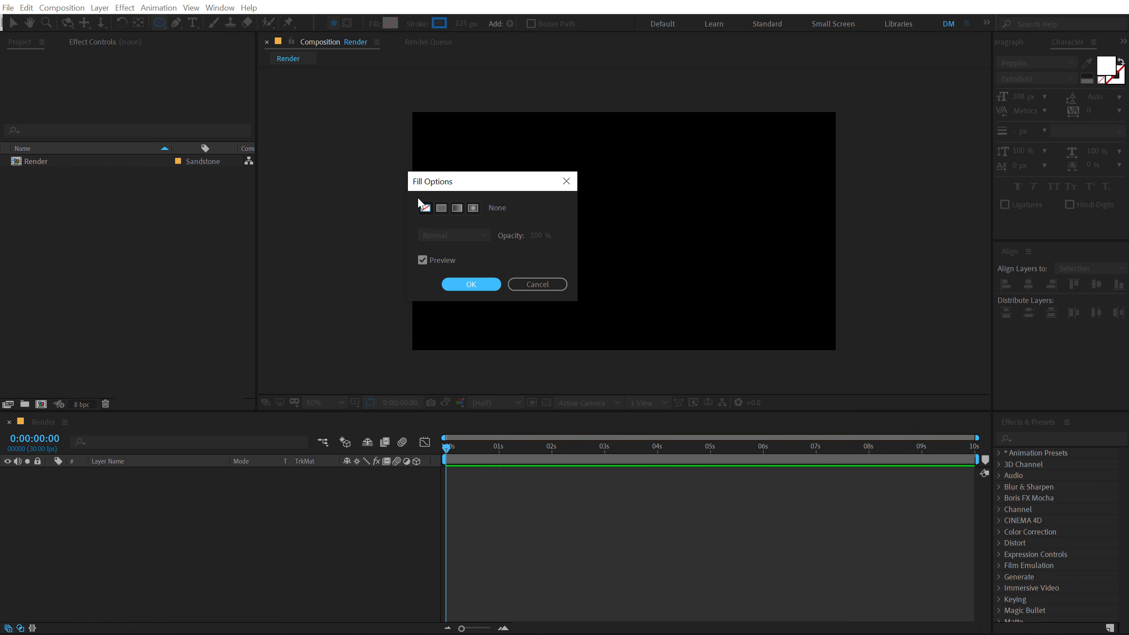
- Draw a circle with no fill and a 125 px blue stroke in the Render composition
left_click(426, 209)
left_click(471, 283)
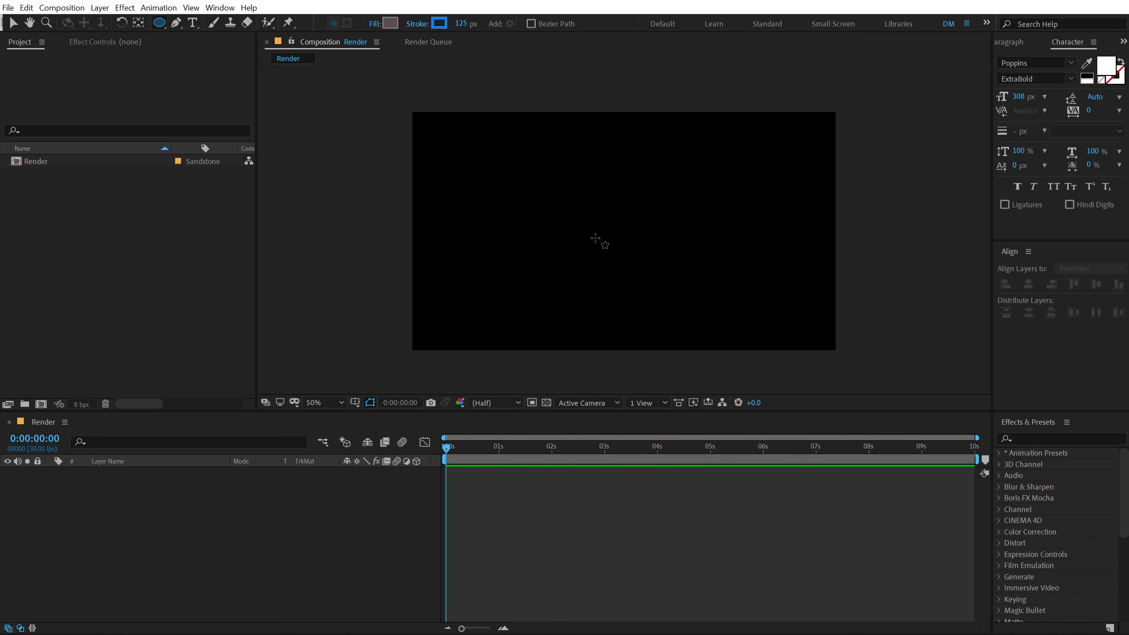
left_click_drag(610, 226, 696, 311)
key("v")
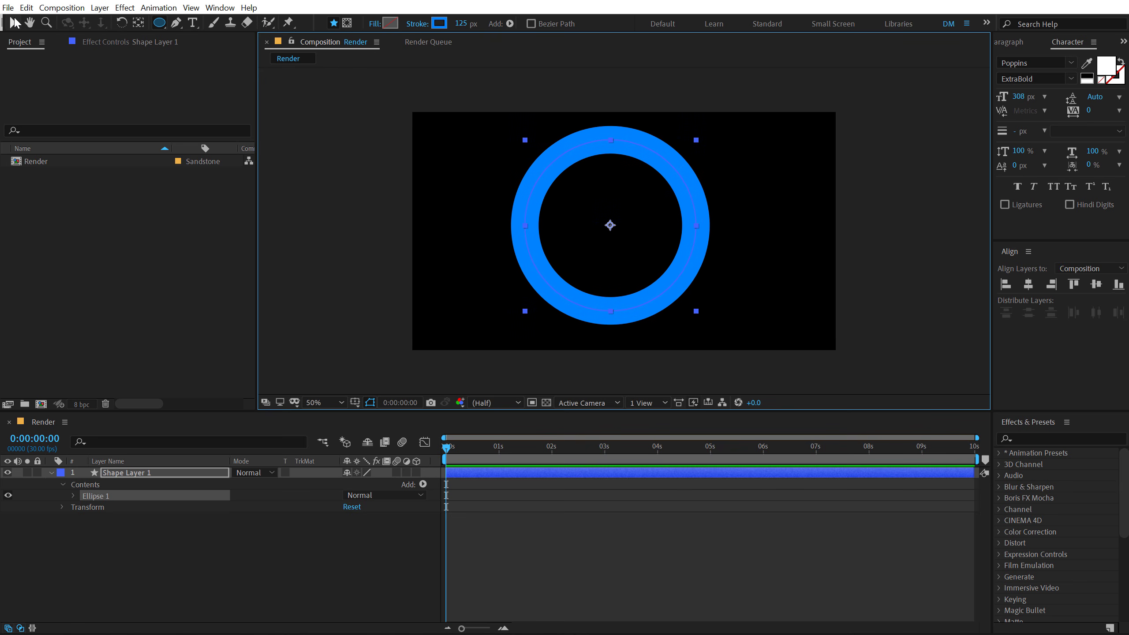
- Center the blue ring horizontally and vertically in the composition
left_click(1028, 284)
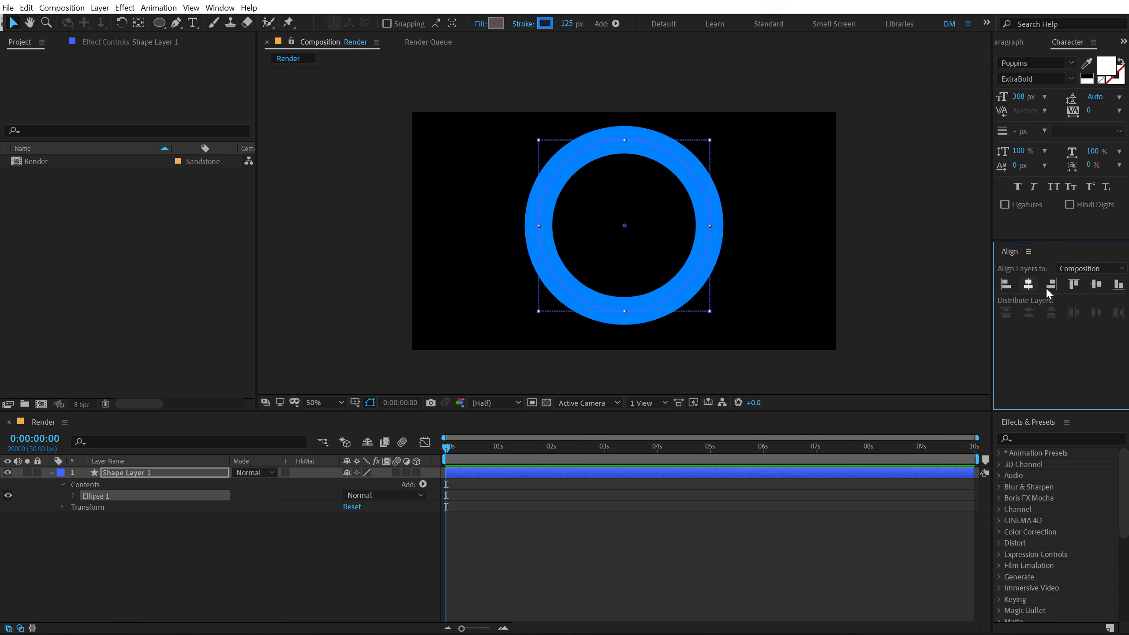
left_click(1096, 284)
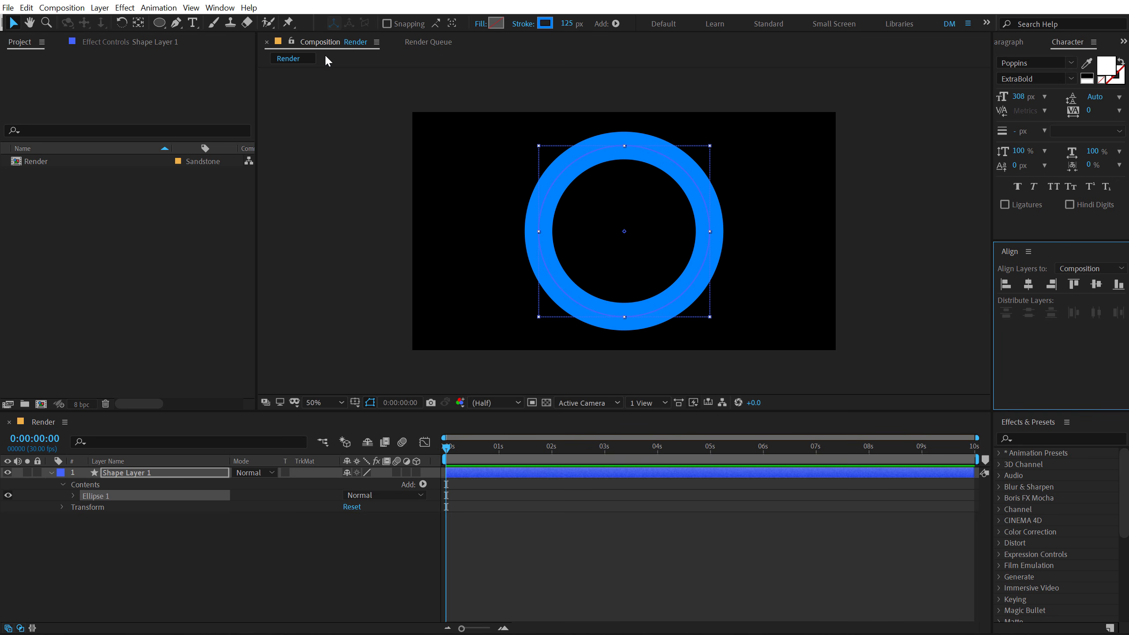
left_click(220, 7)
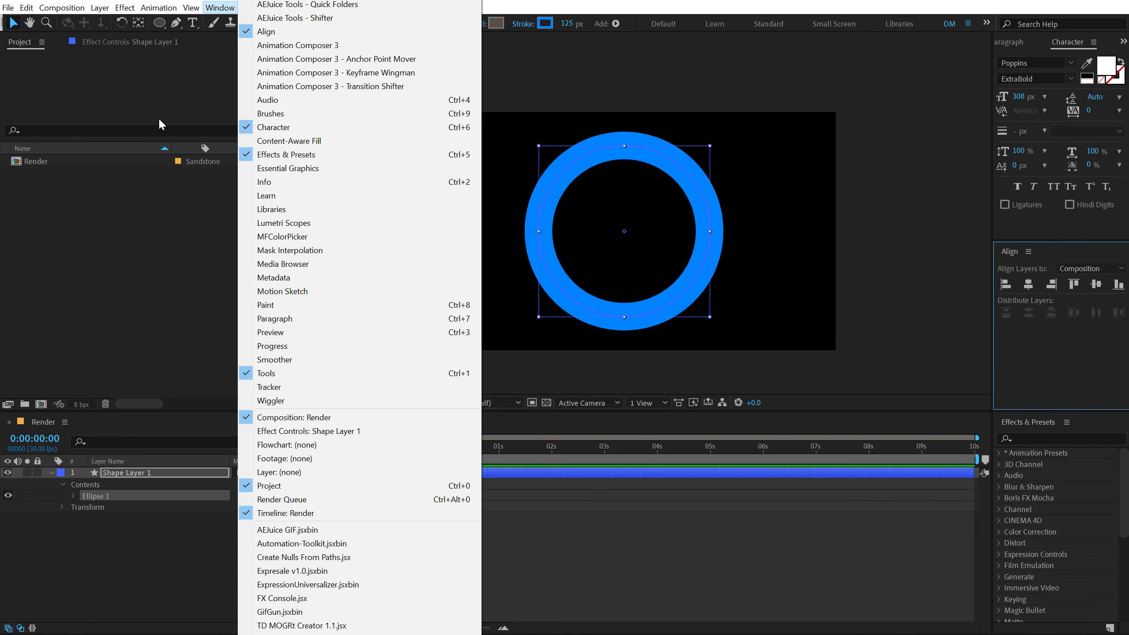
left_click(135, 291)
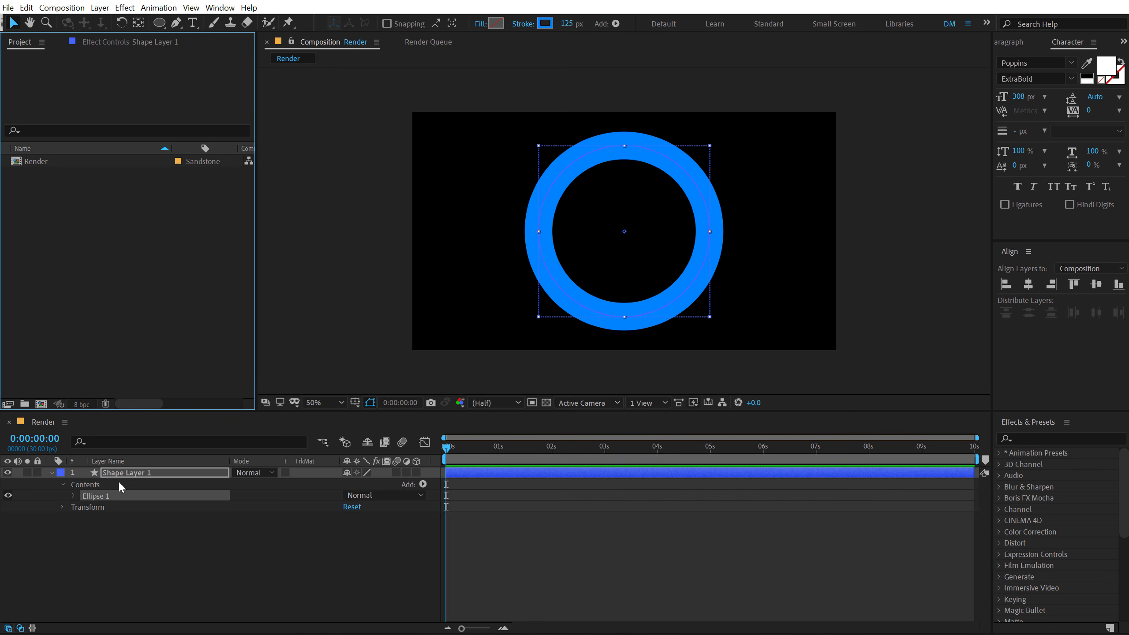
- Rename the ring's shape layer as Blue
left_click(128, 474)
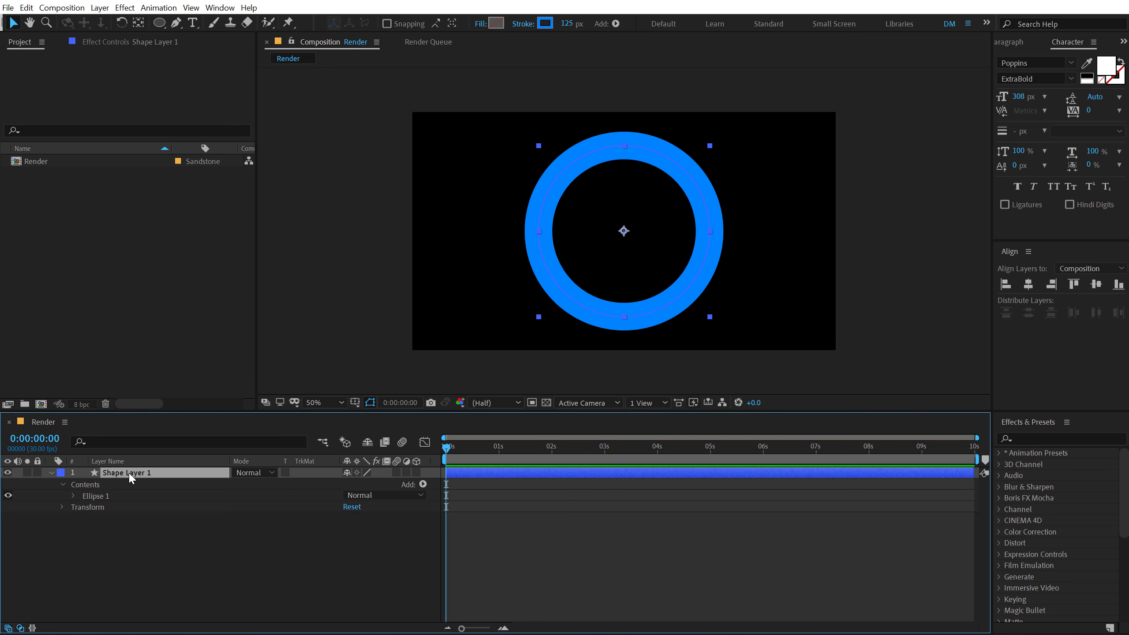
key("Return")
type("Blue")
key("Return")
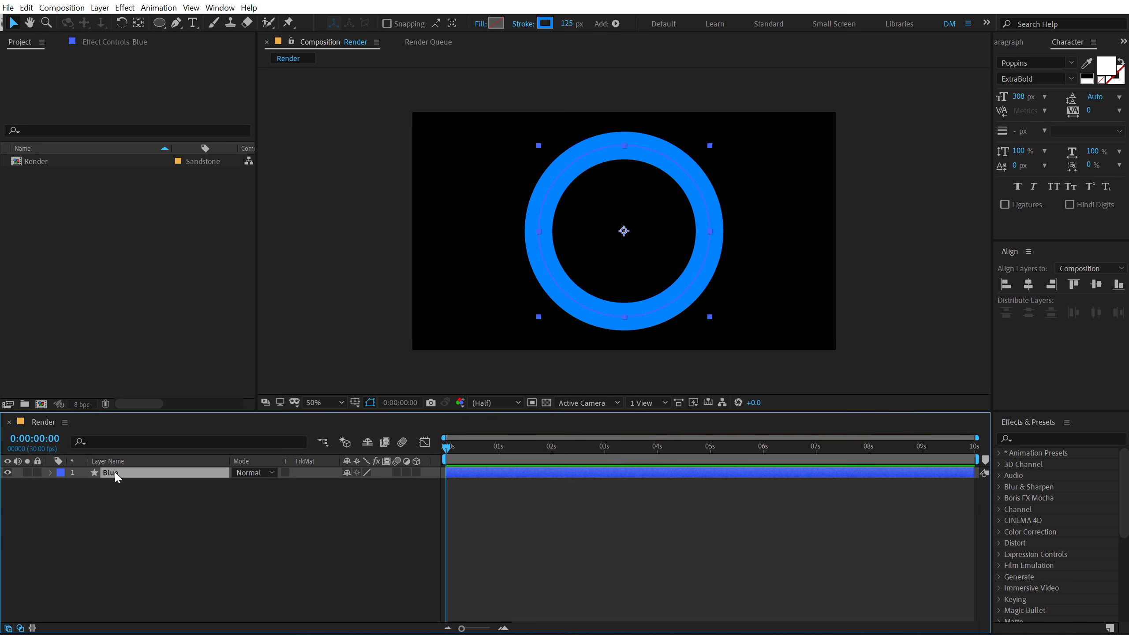
- Duplicate the Blue layer, rename the copy as Red, and give it the Red label color
key("ctrl+d")
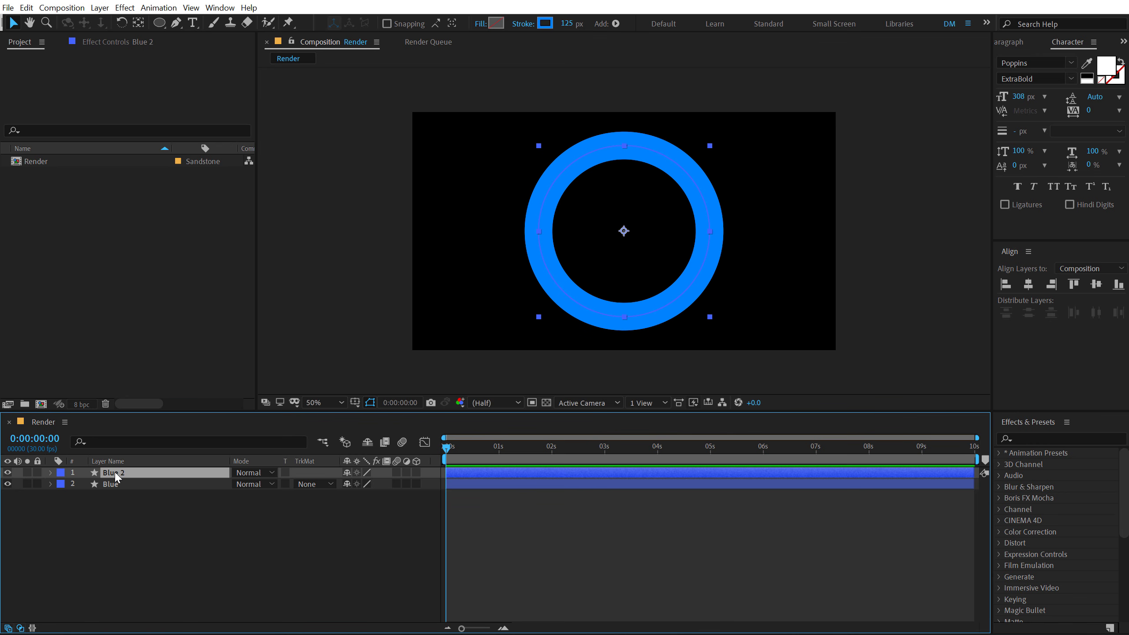
key("Return")
type("Red")
key("Return")
left_click(62, 473)
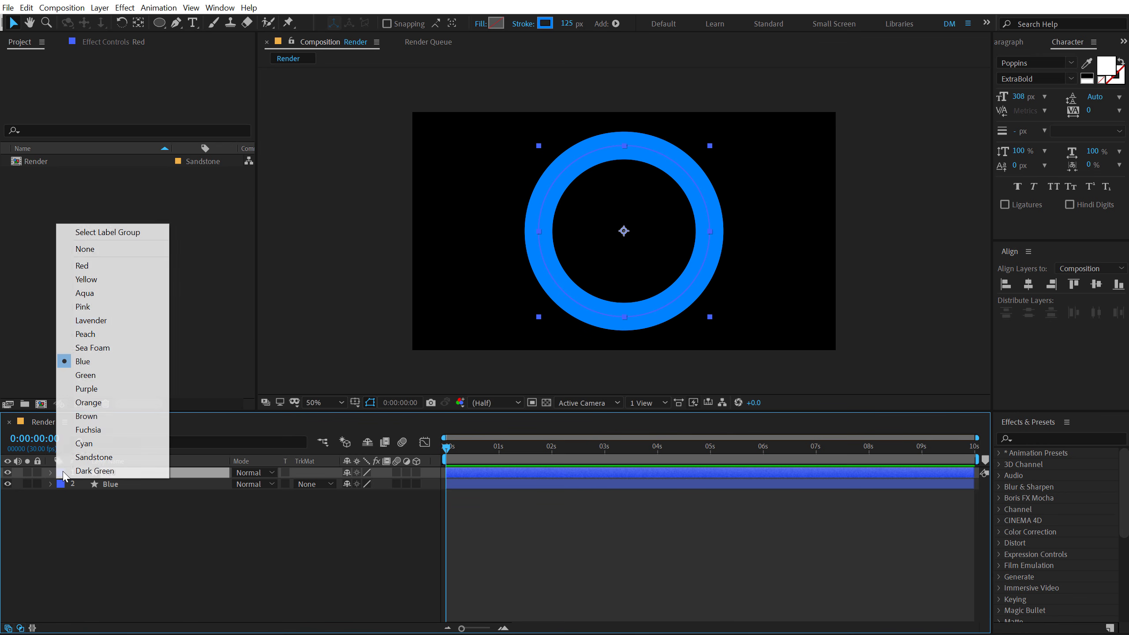
left_click(106, 266)
- Set the Red layer's stroke color to FF2753 and place the layer below Blue
left_click(545, 24)
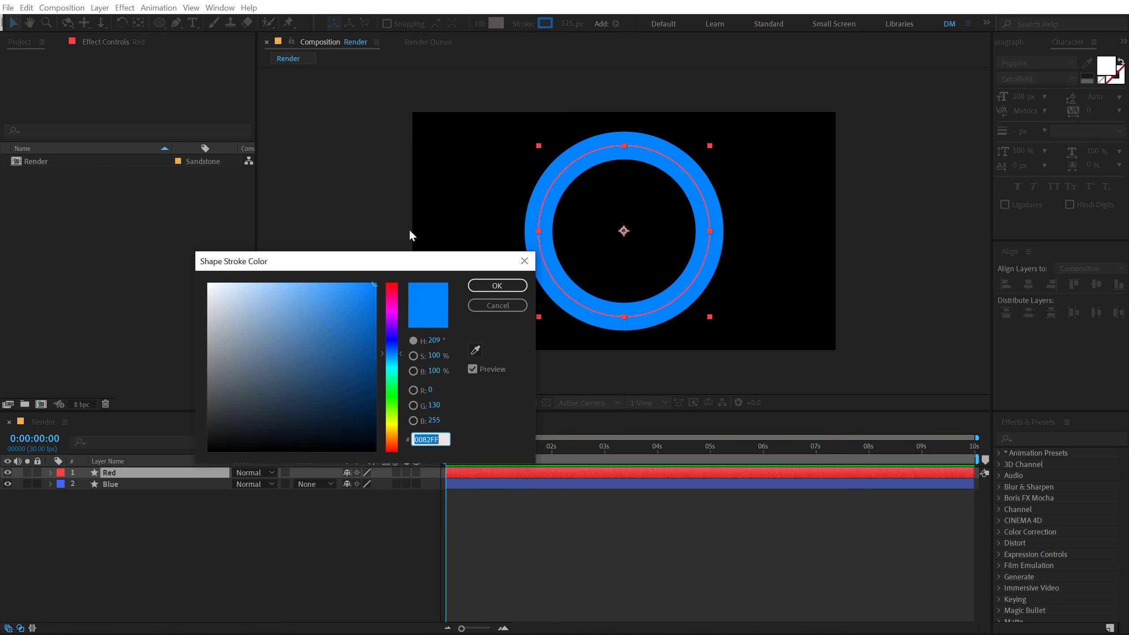
left_click(387, 288)
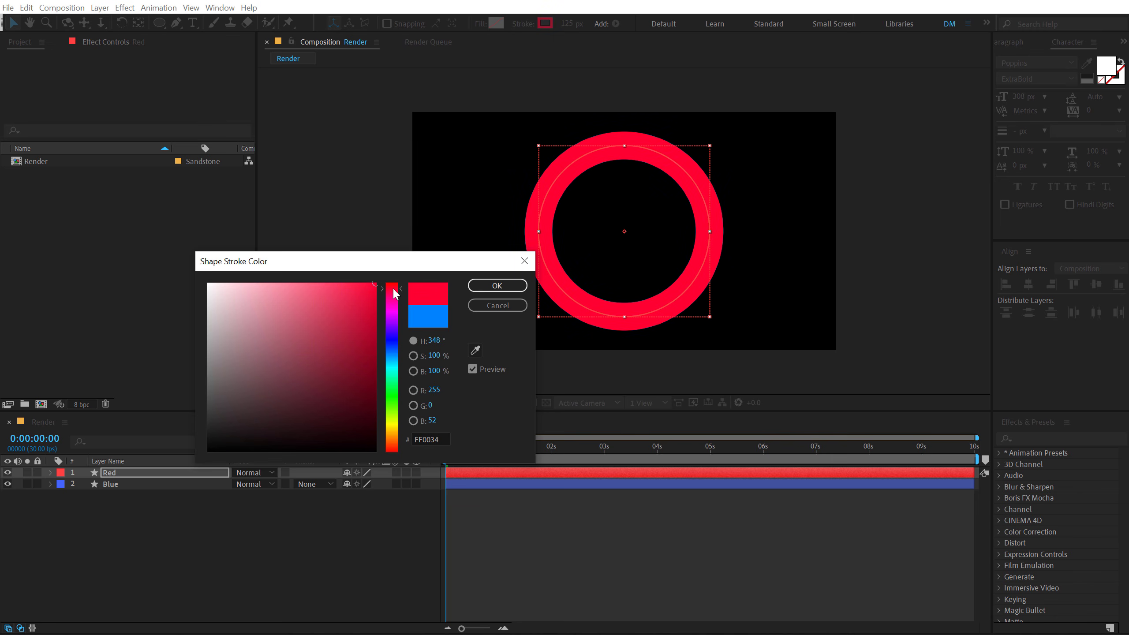
left_click(350, 284)
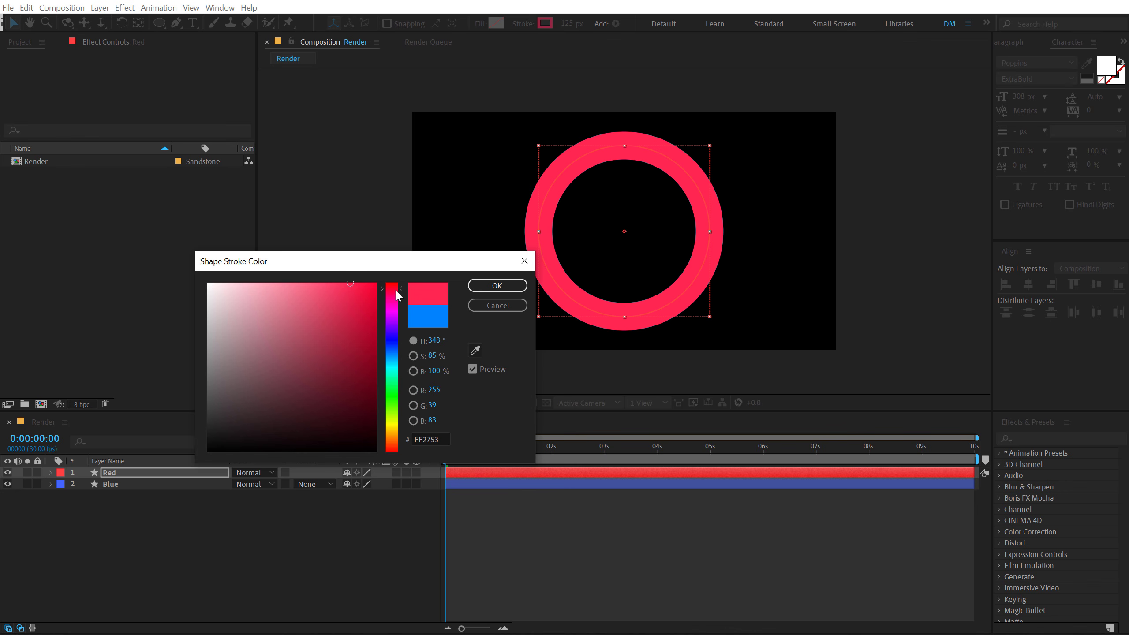
left_click(508, 291)
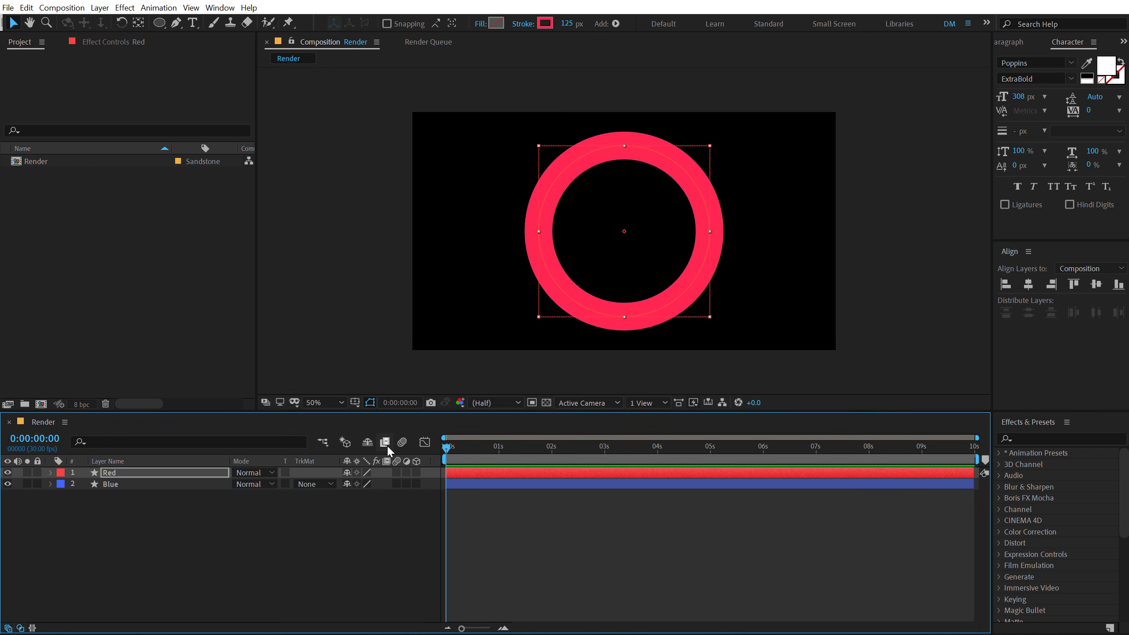
left_click_drag(140, 472, 138, 494)
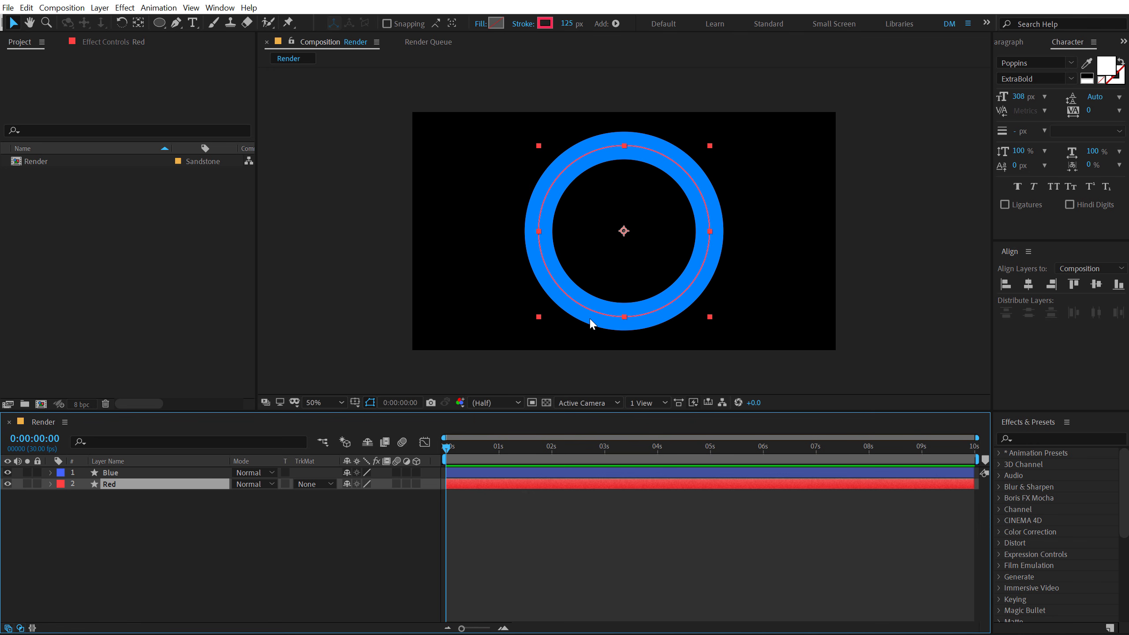
- Show the Title/Action Safe overlay and move the red ring horizontally left of center to about X 660.5
left_click(355, 403)
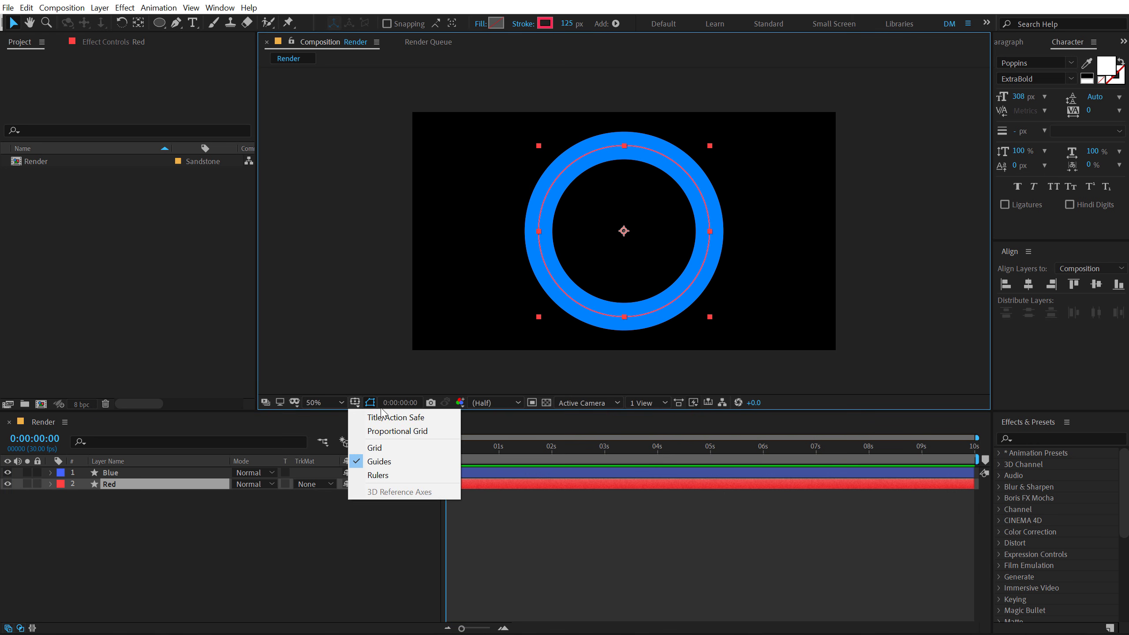
left_click(389, 416)
scroll(623, 251, "up", 2)
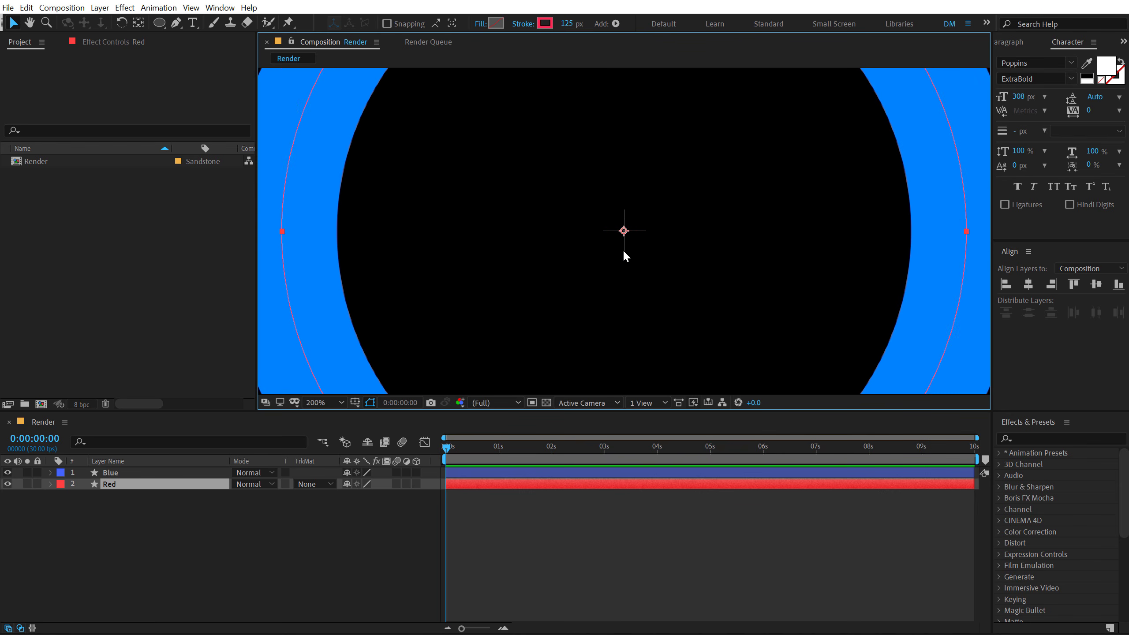
left_click_drag(626, 236, 347, 258)
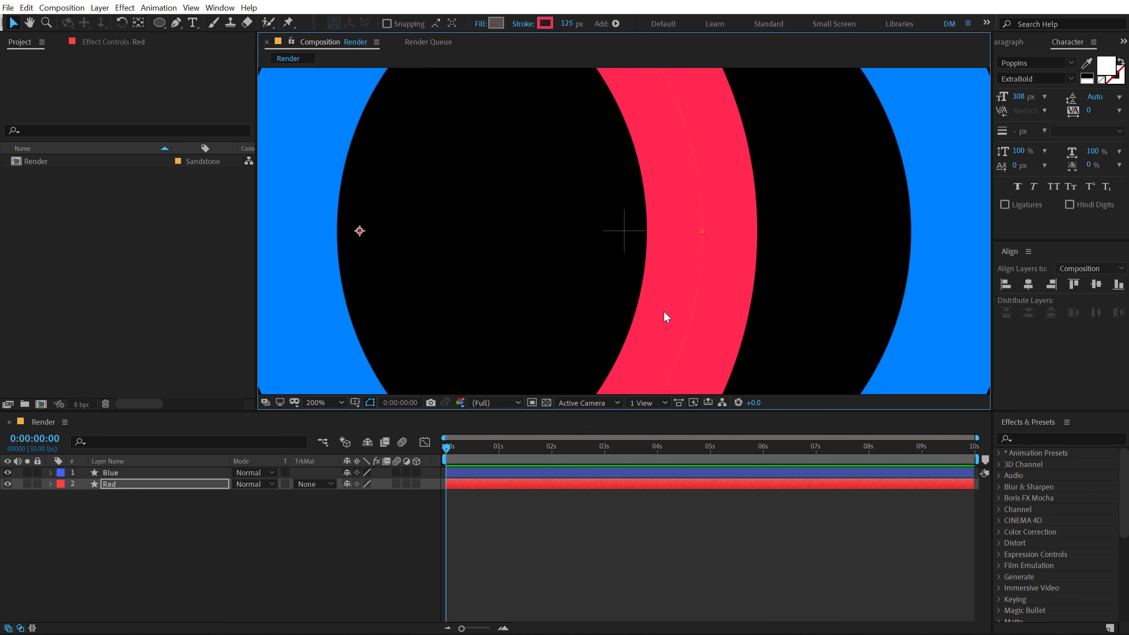
- Move the blue ring horizontally right of center to about X 1260.5, overlapping the red ring
left_click(816, 244)
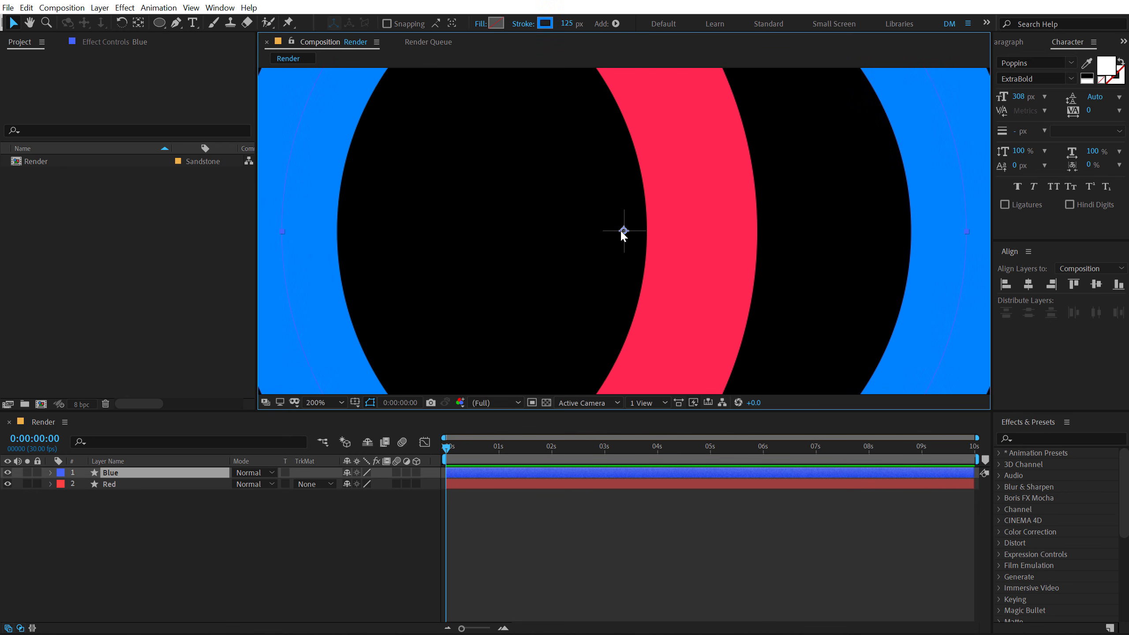
mouse_move(624, 231)
left_mouse_down()
mouse_move(916, 231)
mouse_move(888, 231)
left_mouse_up()
key("comma")
key("comma")
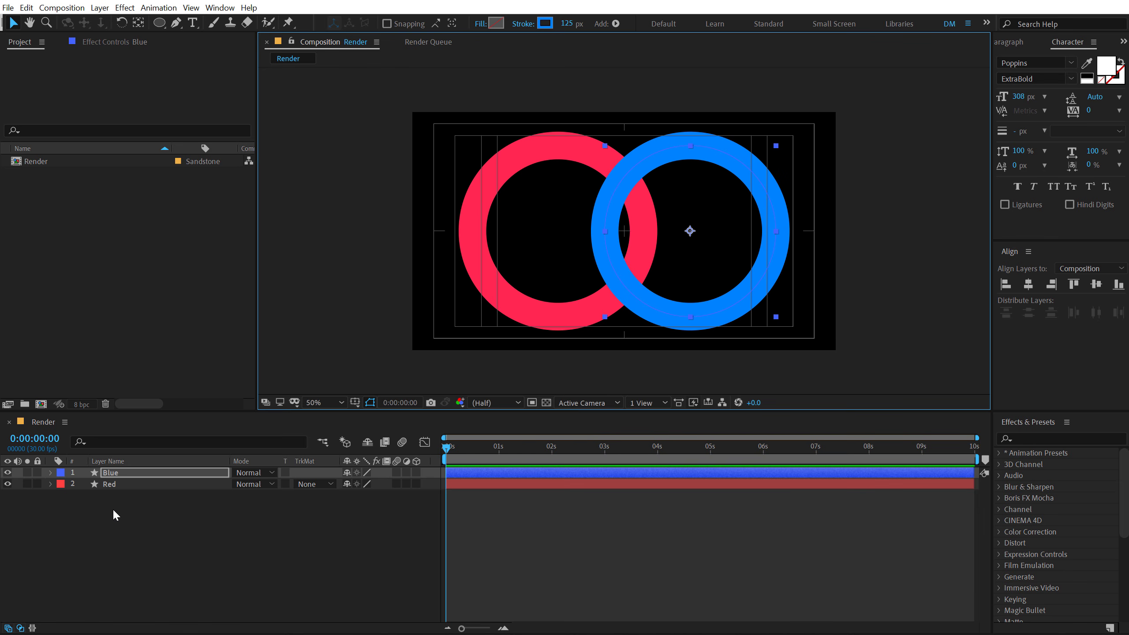
- Add Position keyframes to both the Blue and Red layers at 0:00:00:00
left_click_drag(113, 508, 123, 423)
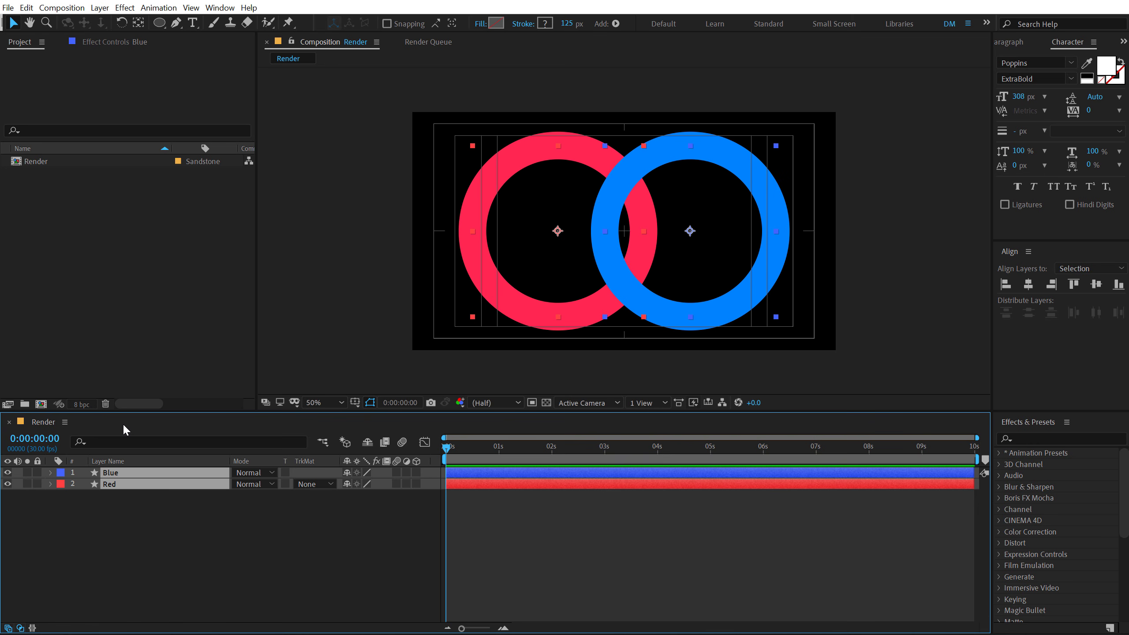
key("p")
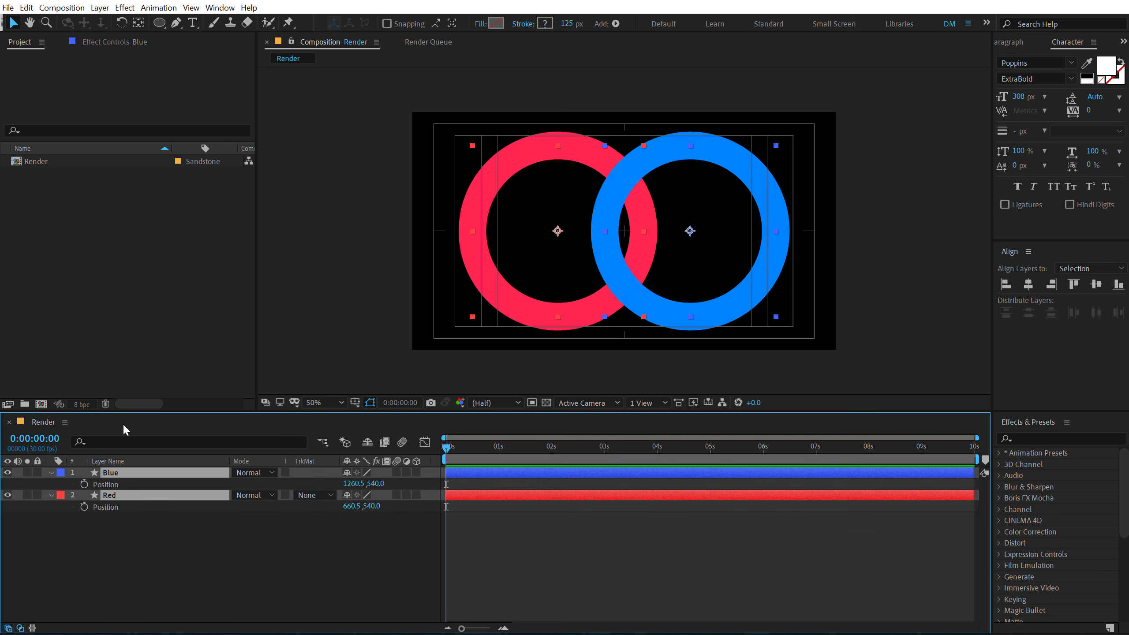
left_click(83, 484)
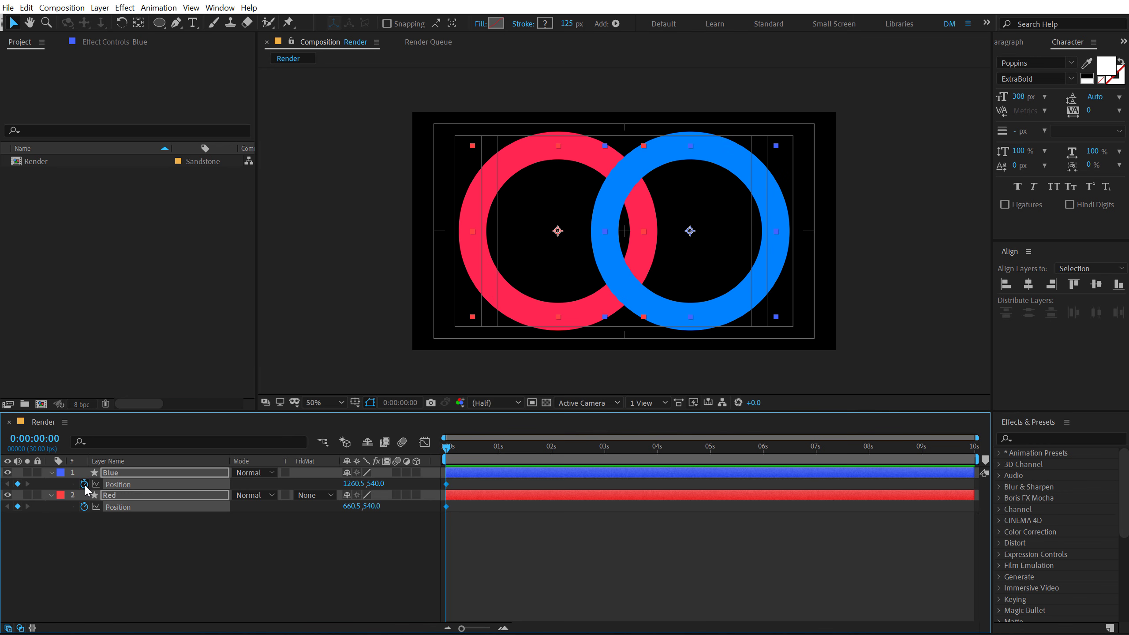
- At 0:00:01:15, keyframe Blue's X position at 1284.5 and Red's at 634.5, and hide the safe-area overlay
left_click(523, 448)
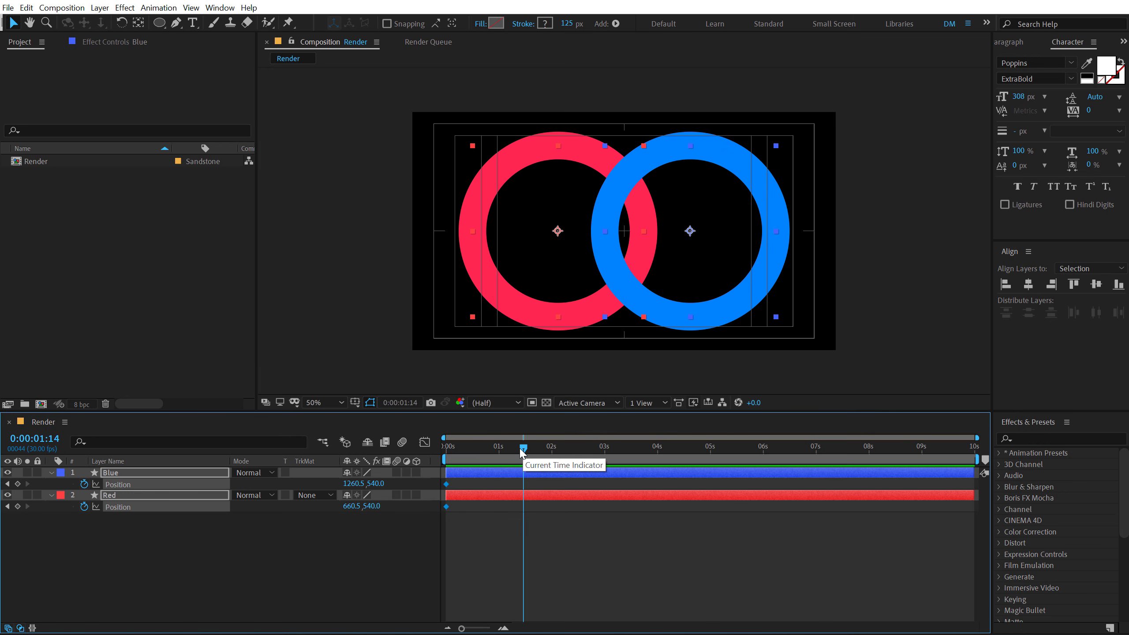
key("Page_Down")
left_click(328, 545)
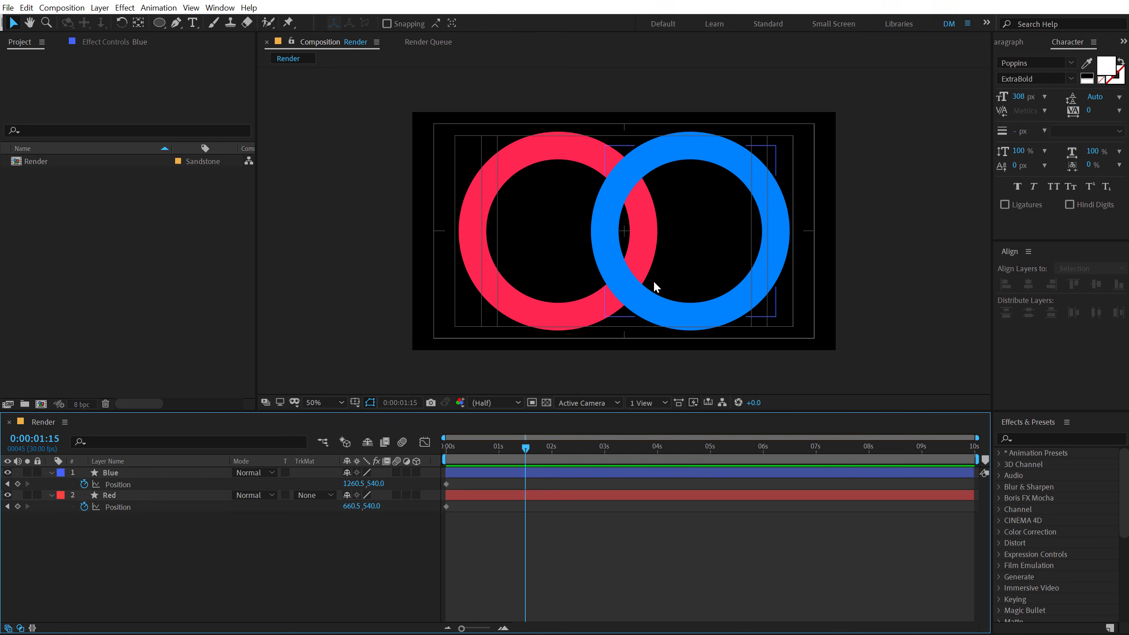
key("period")
key("period")
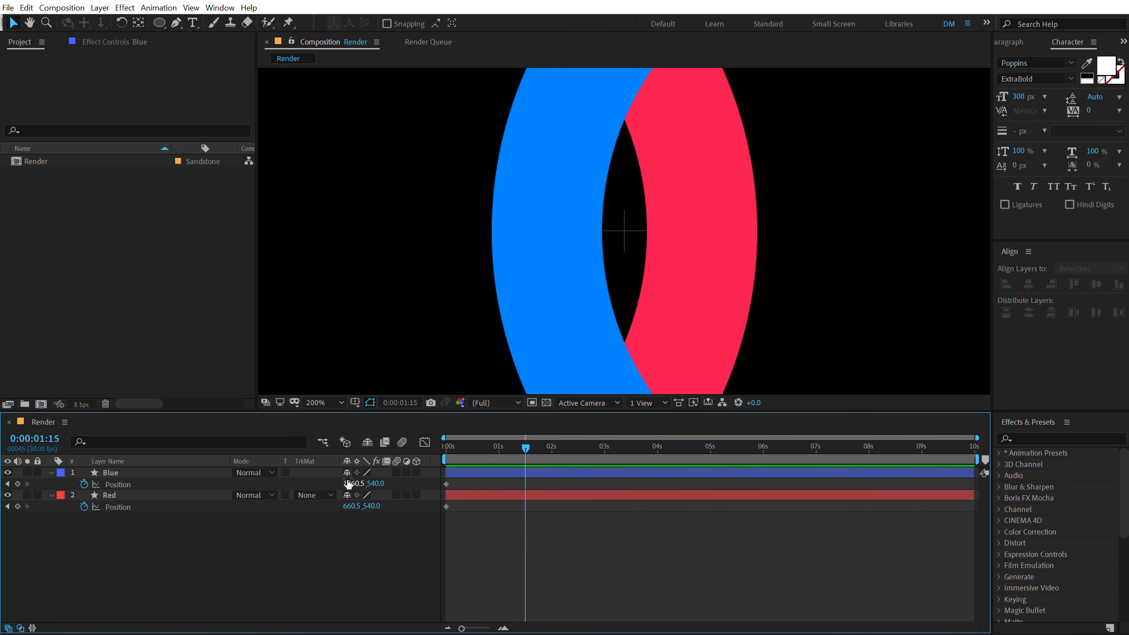
left_click_drag(348, 483, 341, 509)
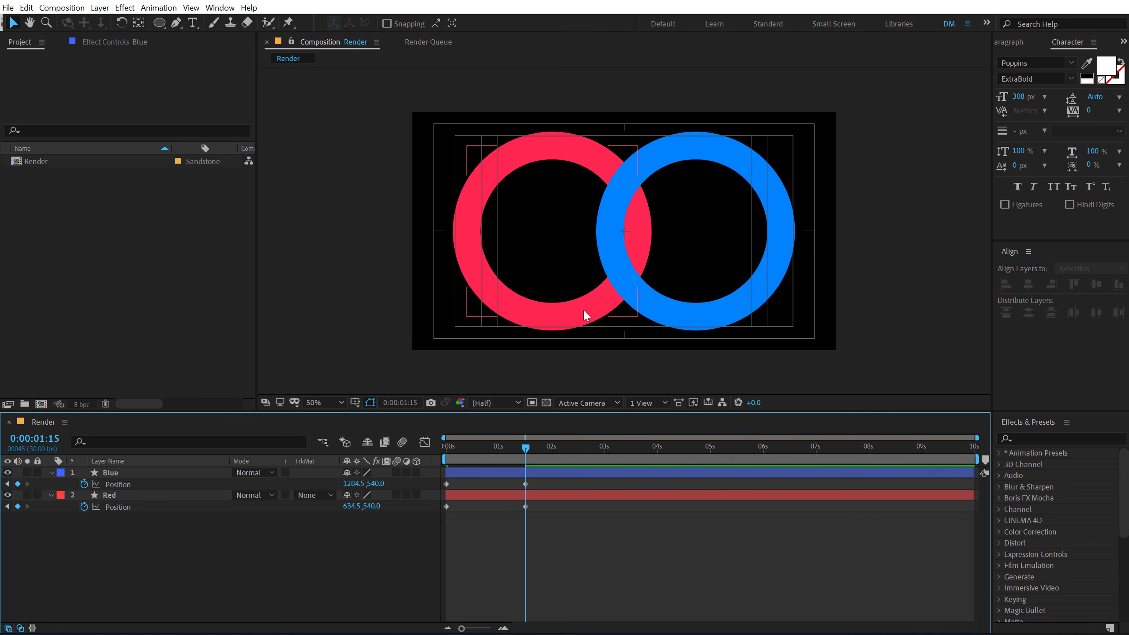
key("apostrophe")
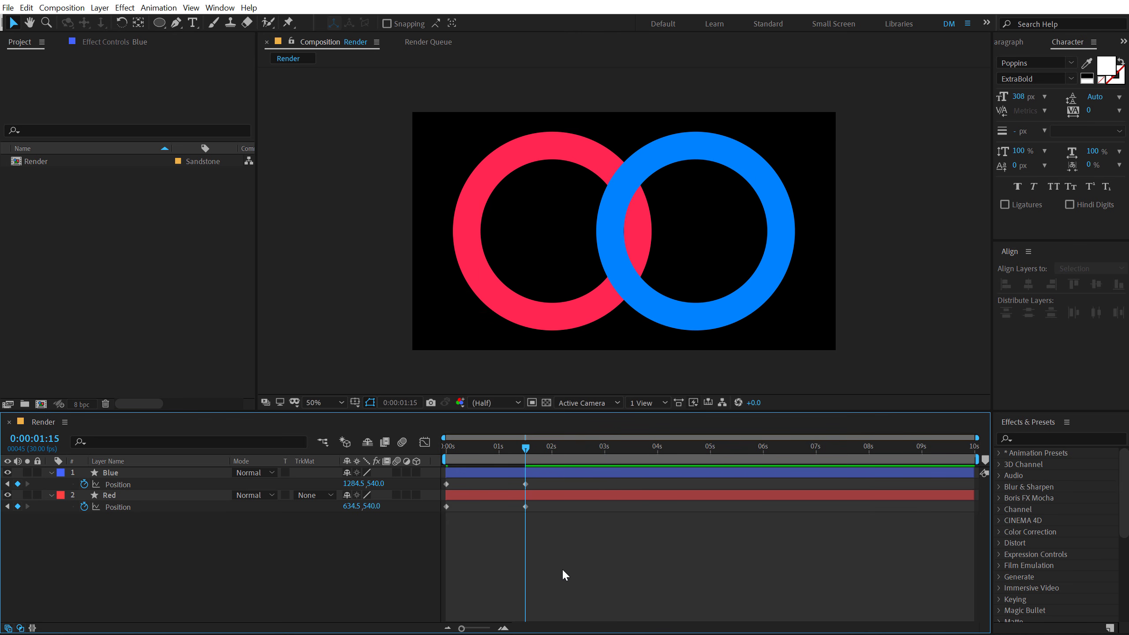
- Copy the first Position keyframe of both Blue and Red to 0:00:03:00
left_click_drag(466, 457, 604, 470)
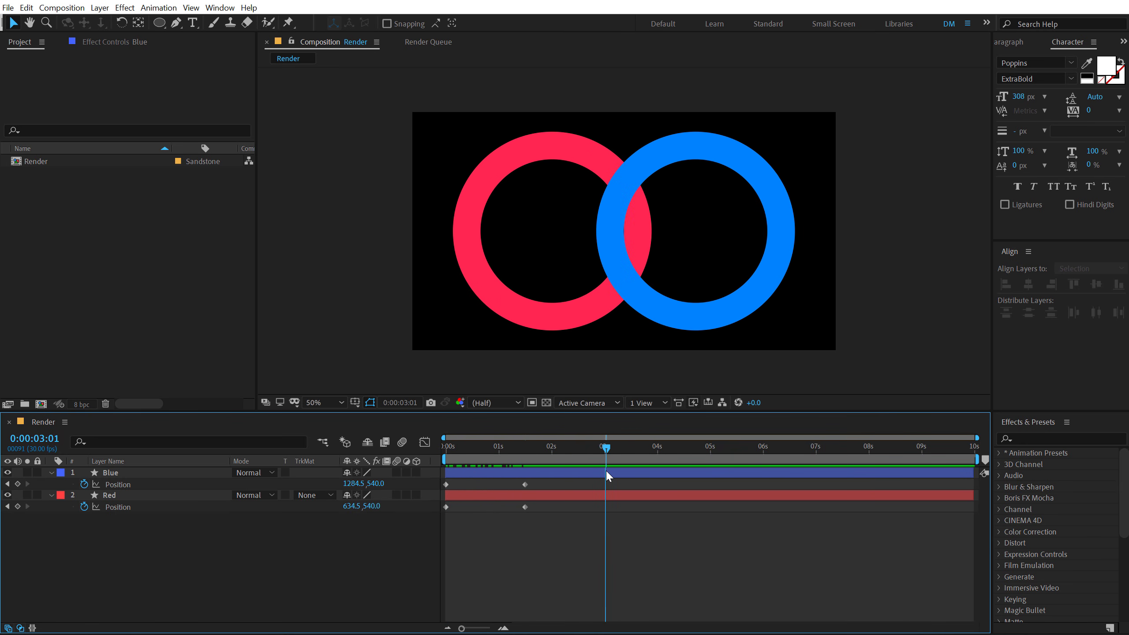
left_click(447, 484)
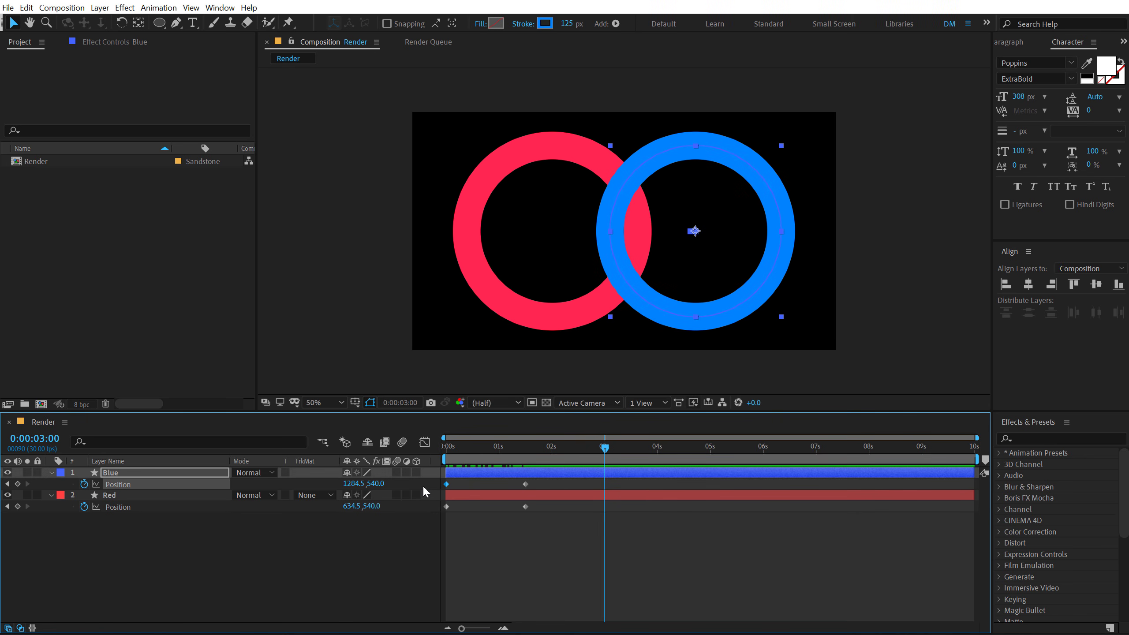
key("ctrl+v")
left_click(447, 506)
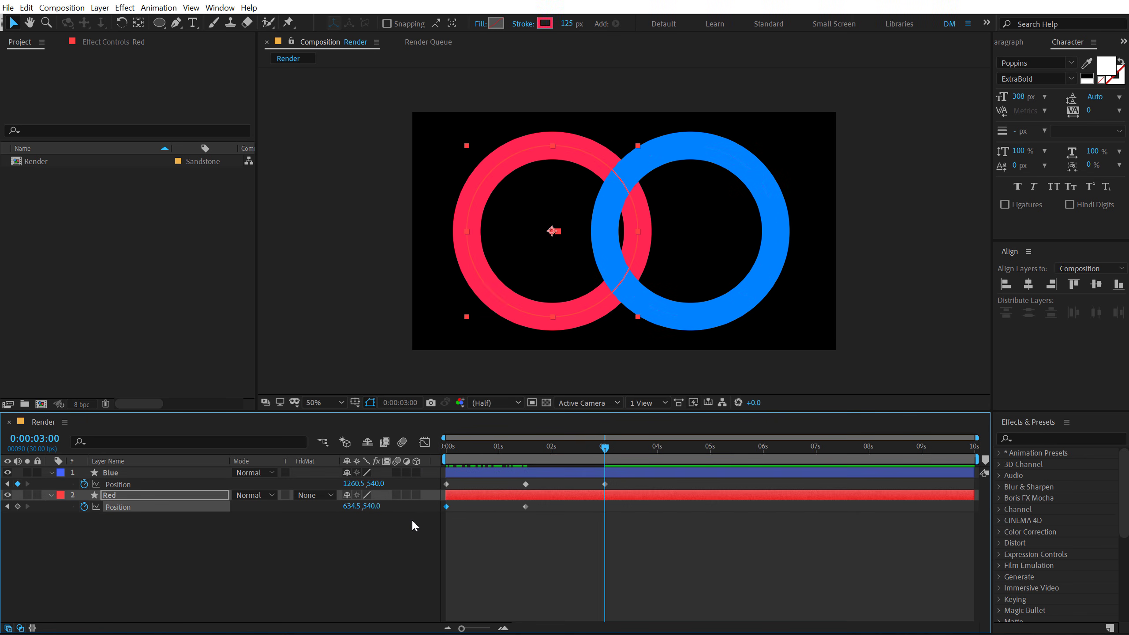
key("ctrl+v")
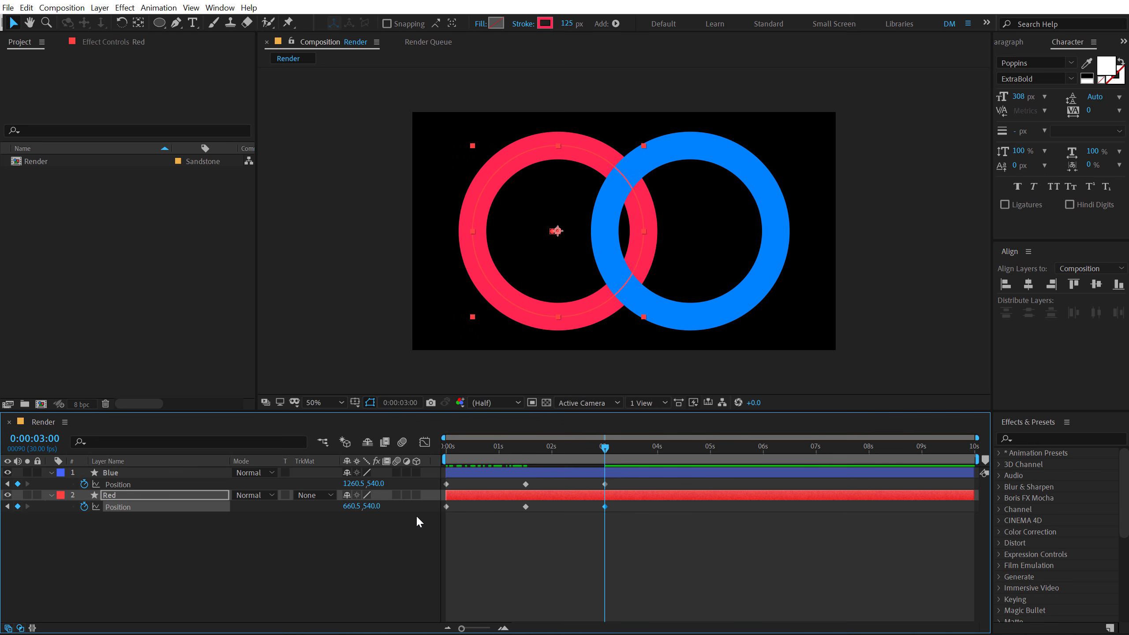
- Preview the ring movement and apply Easy Ease to all Position keyframes on both layers
left_click(450, 446)
key("space")
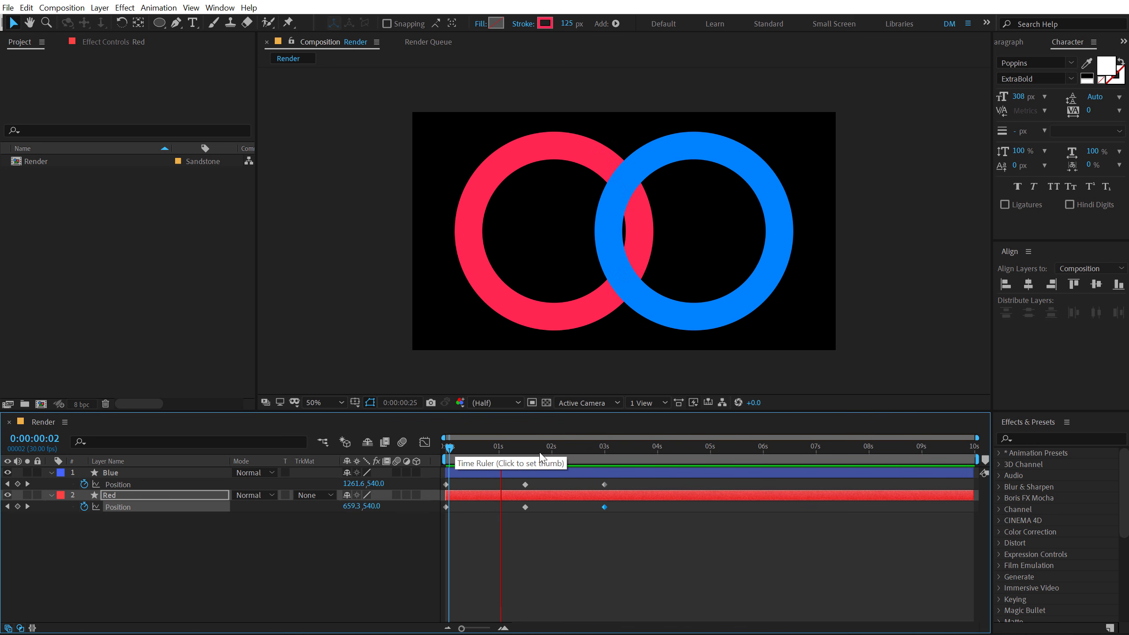
left_click(553, 447)
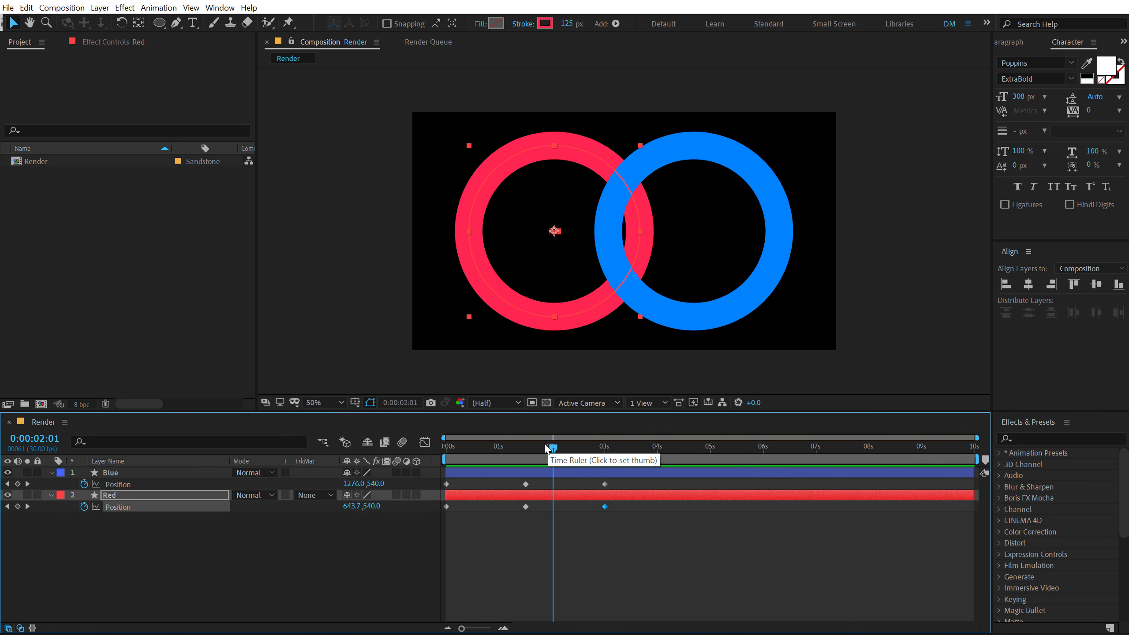
left_click_drag(644, 484, 425, 512)
key("F9")
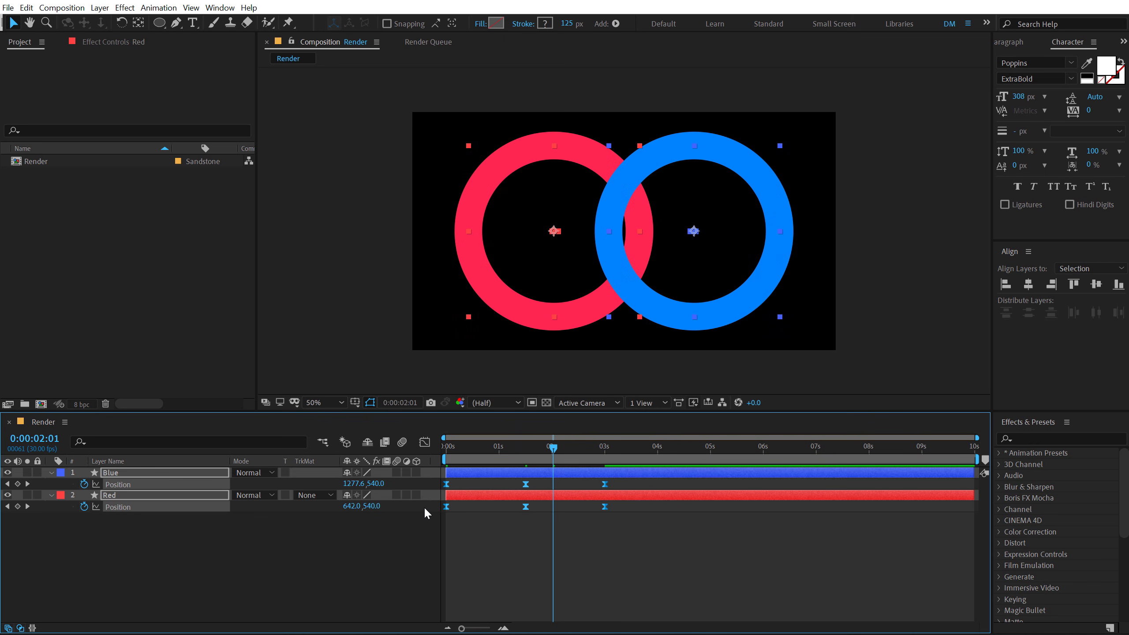
- Show the Position speed graph of the Blue and Red layers from 0:00:00:00 in the Graph Editor
left_click(424, 442)
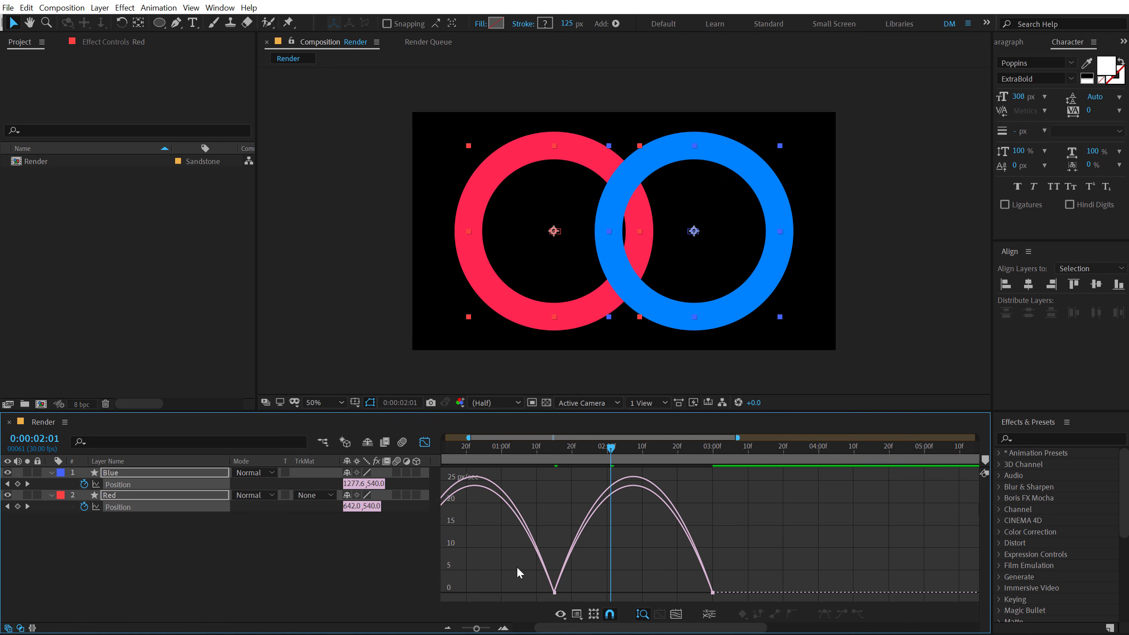
left_click_drag(555, 628, 459, 626)
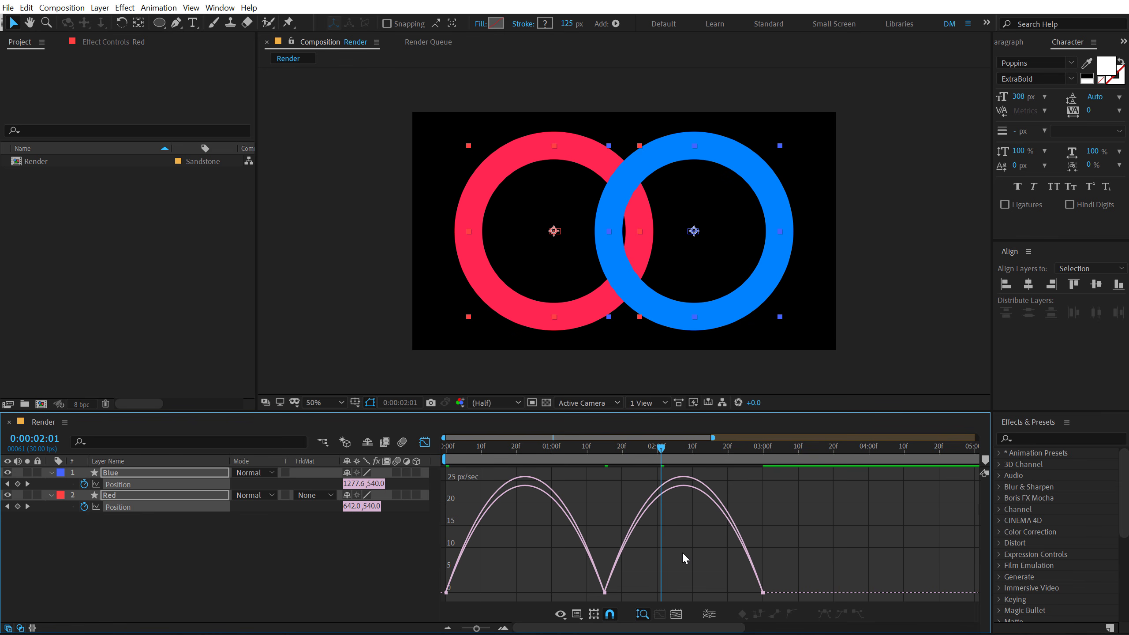
right_click(683, 554)
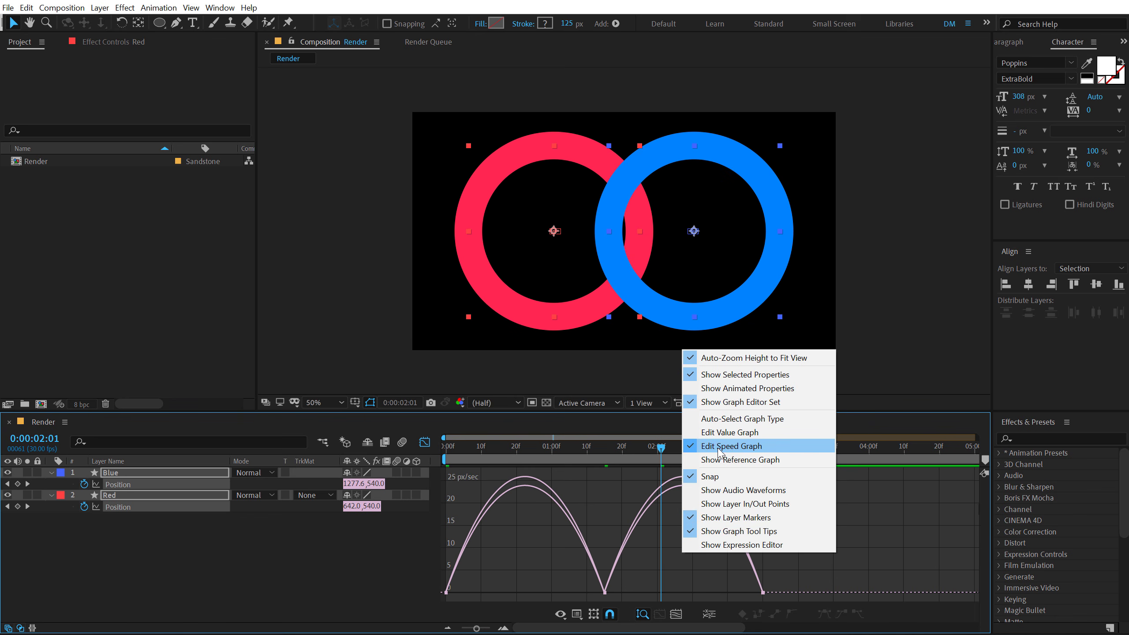
left_click(701, 563)
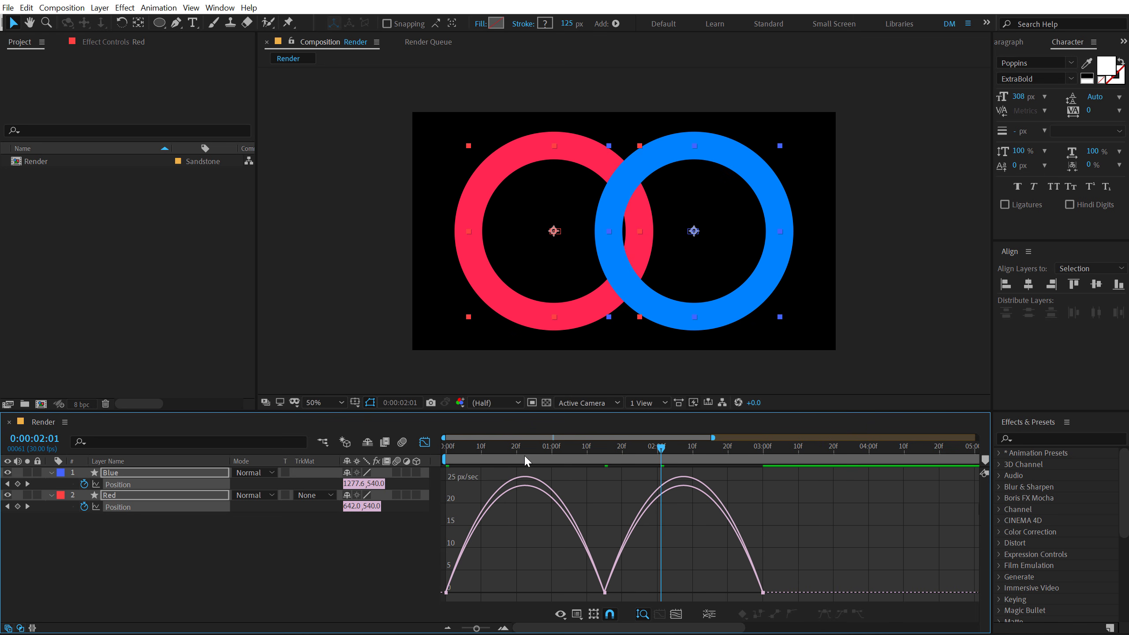
- Extend the outgoing ease handle of both layers' first Position keyframes to about frame 21, keeping the speed at 0
left_click_drag(513, 446, 523, 446)
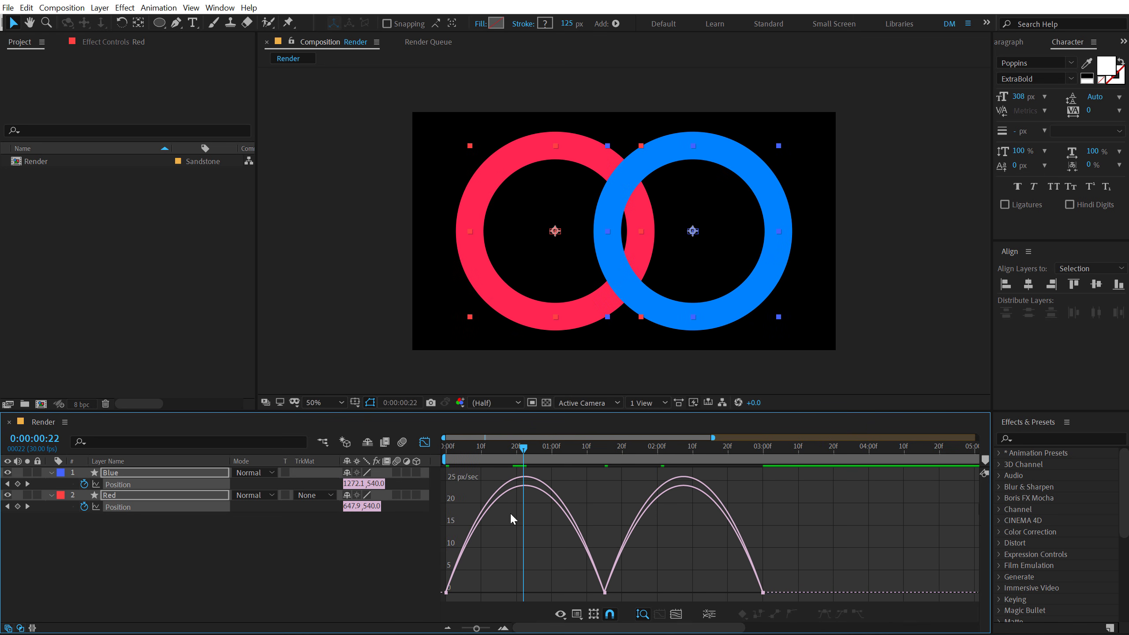
scroll(510, 518, "up", 1)
left_click_drag(552, 627, 480, 627)
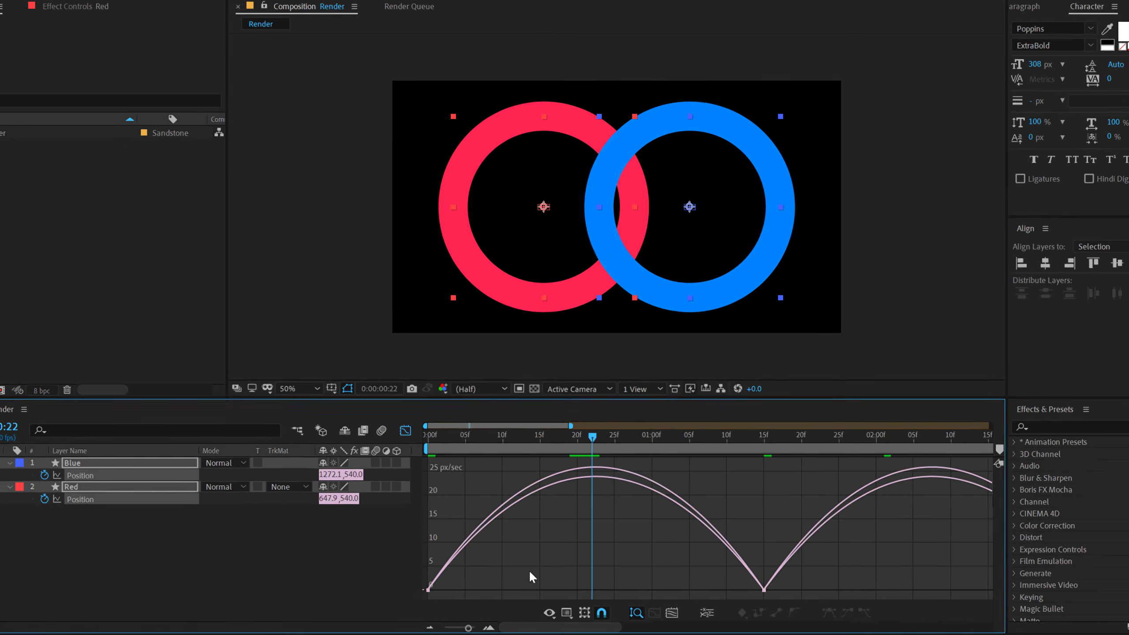
left_click_drag(529, 570, 371, 631)
left_click_drag(483, 589, 496, 590)
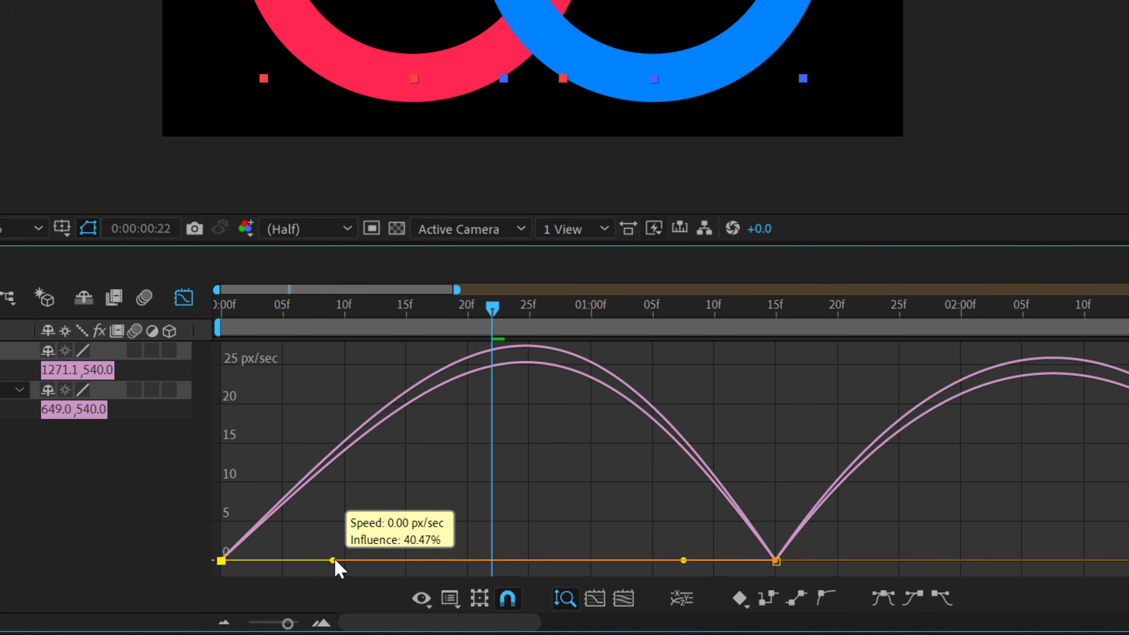
left_click_drag(333, 558, 476, 560)
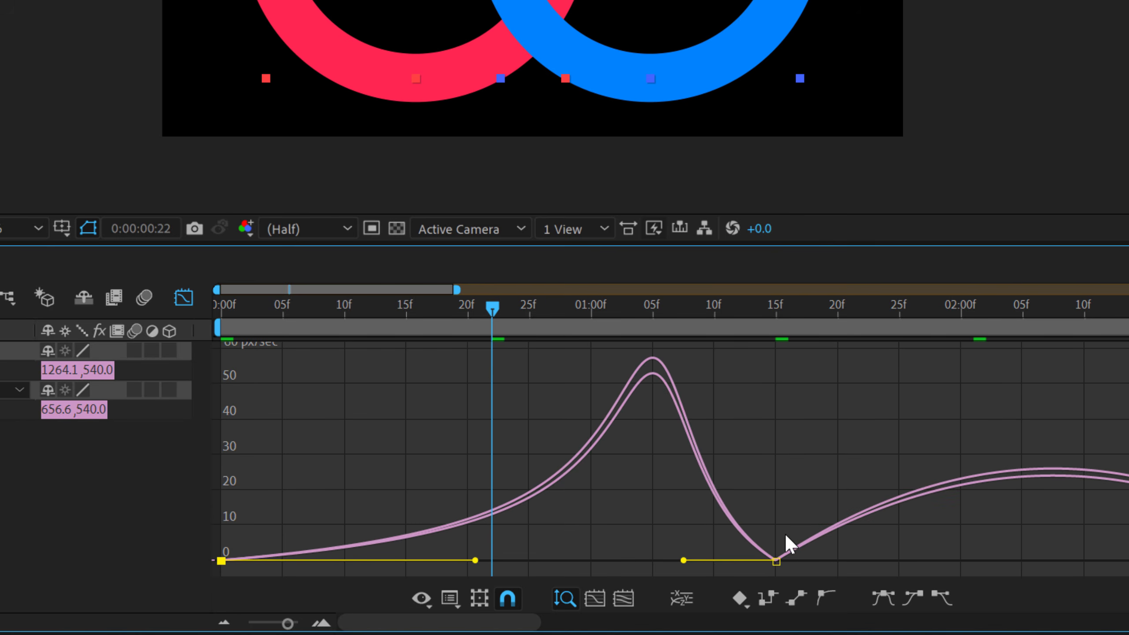
- Lengthen both ease handles of the 0:00:01:15 keyframes and the incoming handles at 0:00:03:00, forming sharp speed peaks midway between the Position keyframes
left_click_drag(806, 461, 523, 563)
left_click_drag(504, 622, 573, 625)
left_click(676, 304)
left_click_drag(503, 508, 347, 578)
left_click_drag(497, 560, 658, 561)
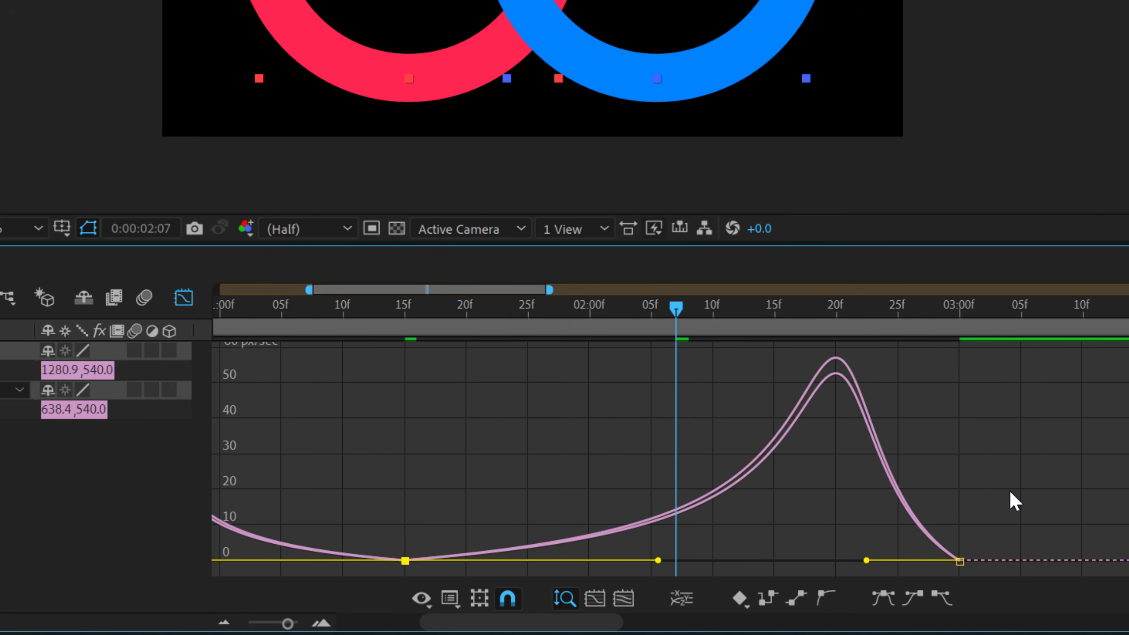
left_click(960, 561)
left_click_drag(867, 561, 706, 571)
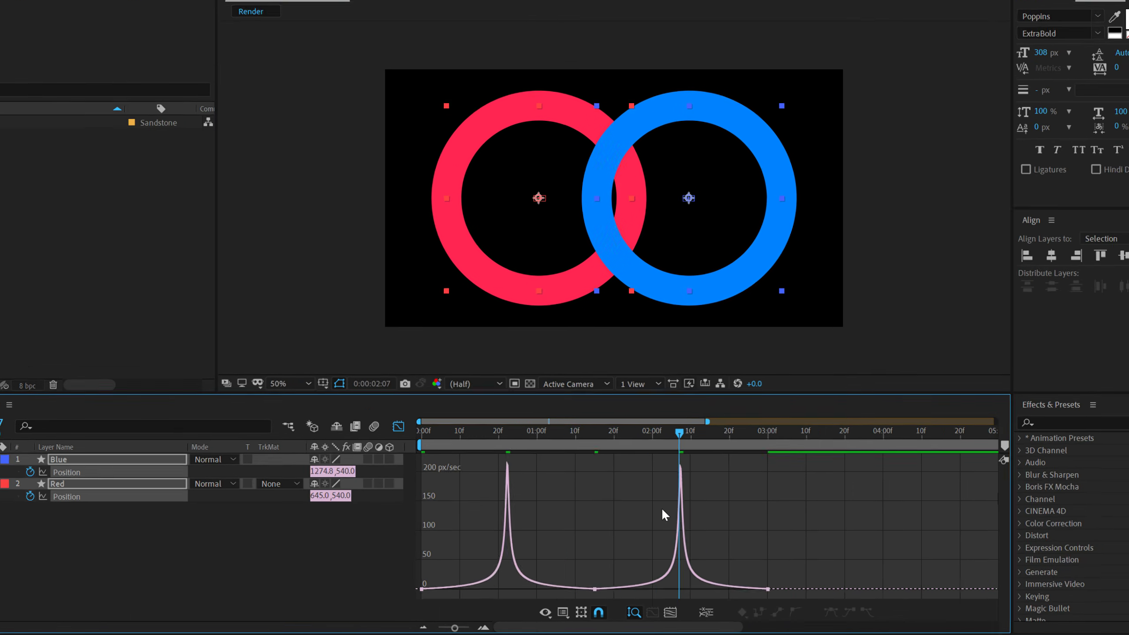
- Preview the re-eased ring movement from the start of the composition and return from the Graph Editor to the layer view
scroll(662, 509, "down", 2)
left_click_drag(515, 433, 287, 446)
key("space")
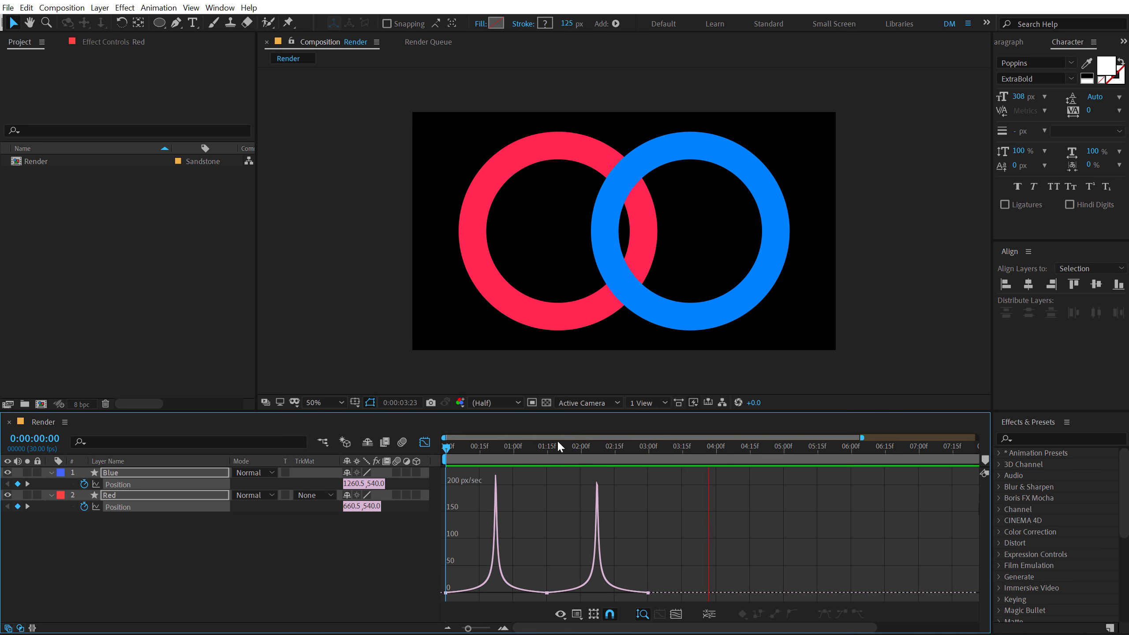
key("space")
left_click(427, 440)
left_click(532, 554)
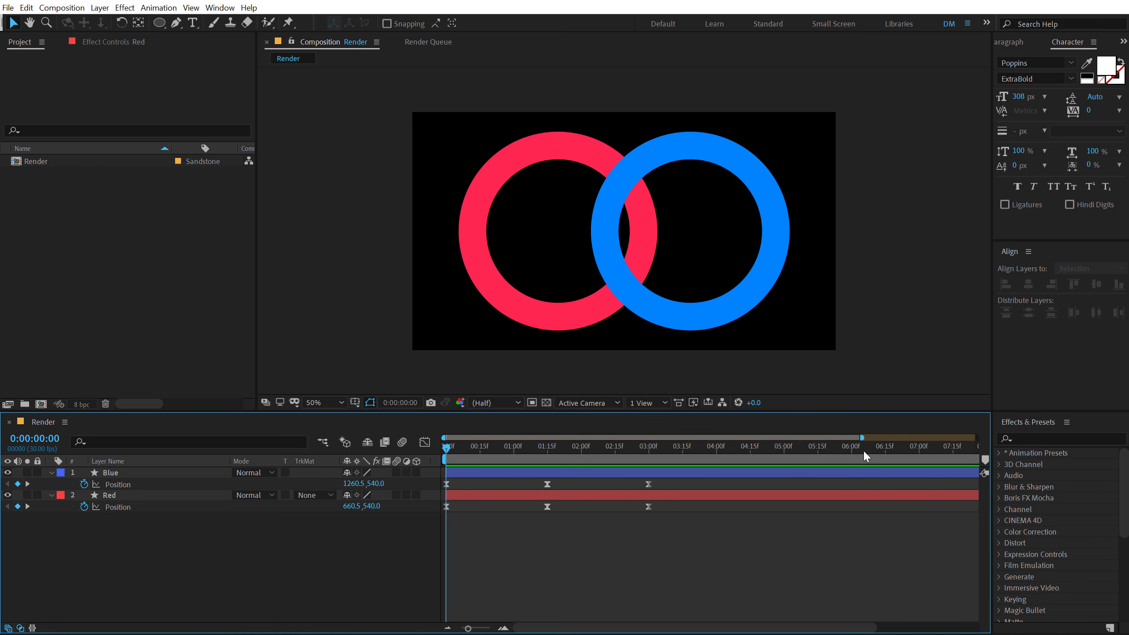
- Add the expression loopOut() to the Blue layer's Position
left_click_drag(862, 438, 977, 438)
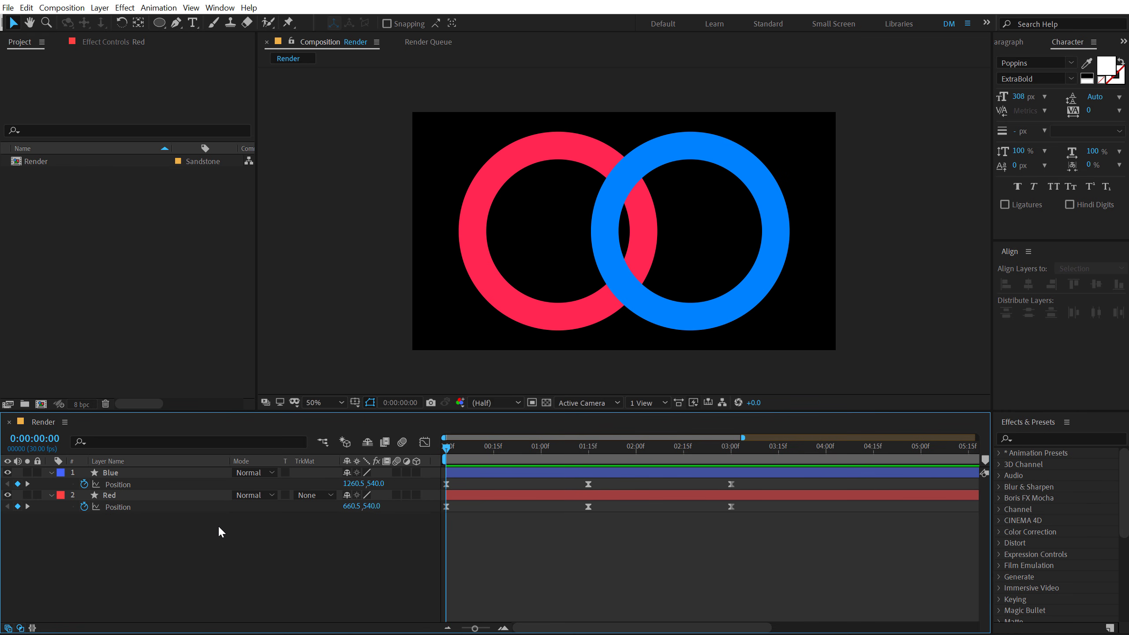
left_click(86, 484, "alt")
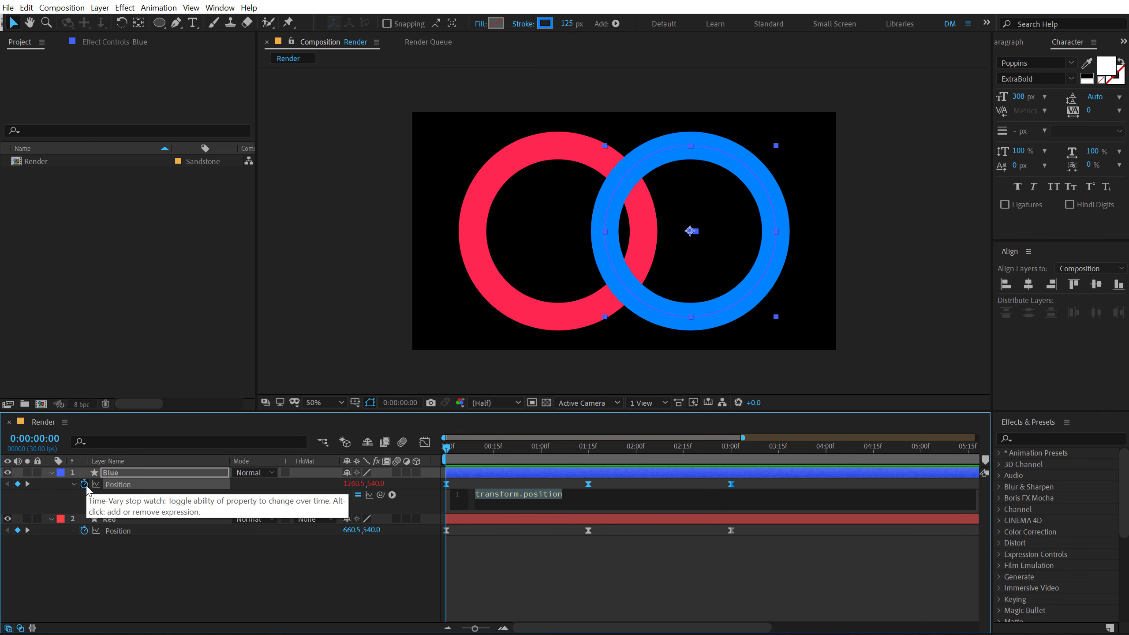
type("loopO")
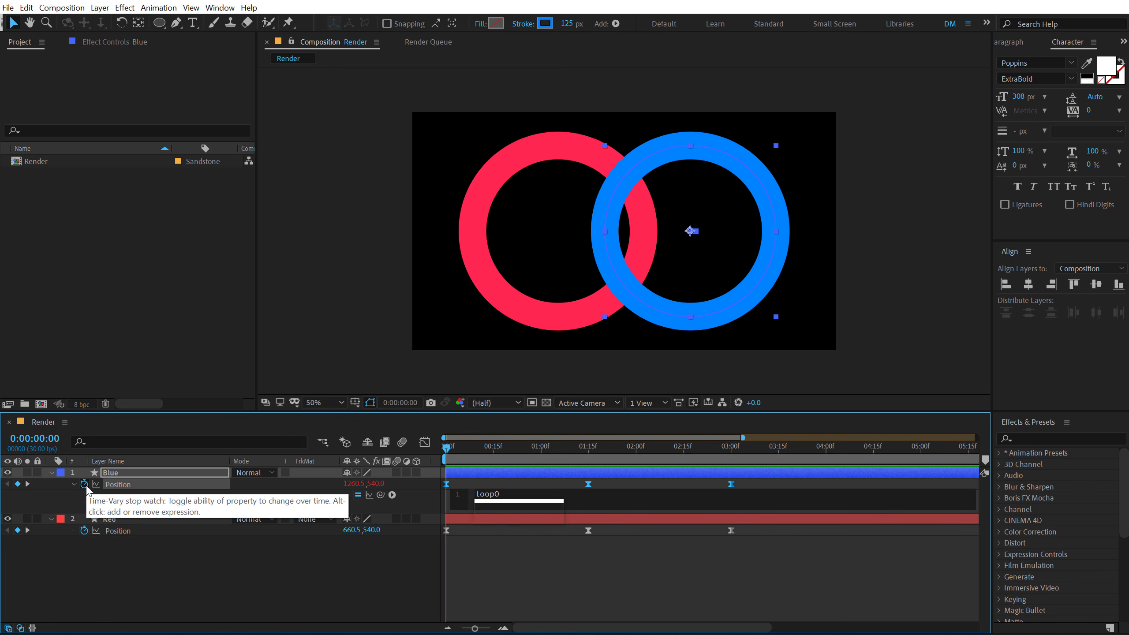
type("ut")
key("Return")
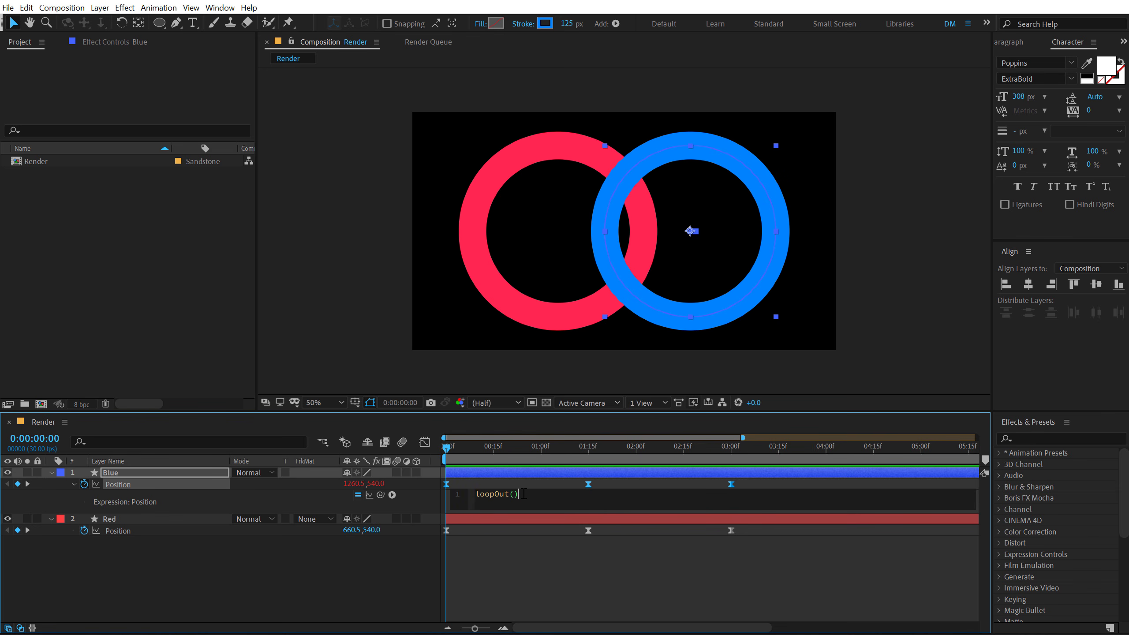
- Copy Blue's loopOut() expression and apply it to the Red layer's Position
left_click_drag(522, 494, 426, 498)
key("ctrl+c")
left_click(425, 497)
left_click(85, 529, "alt")
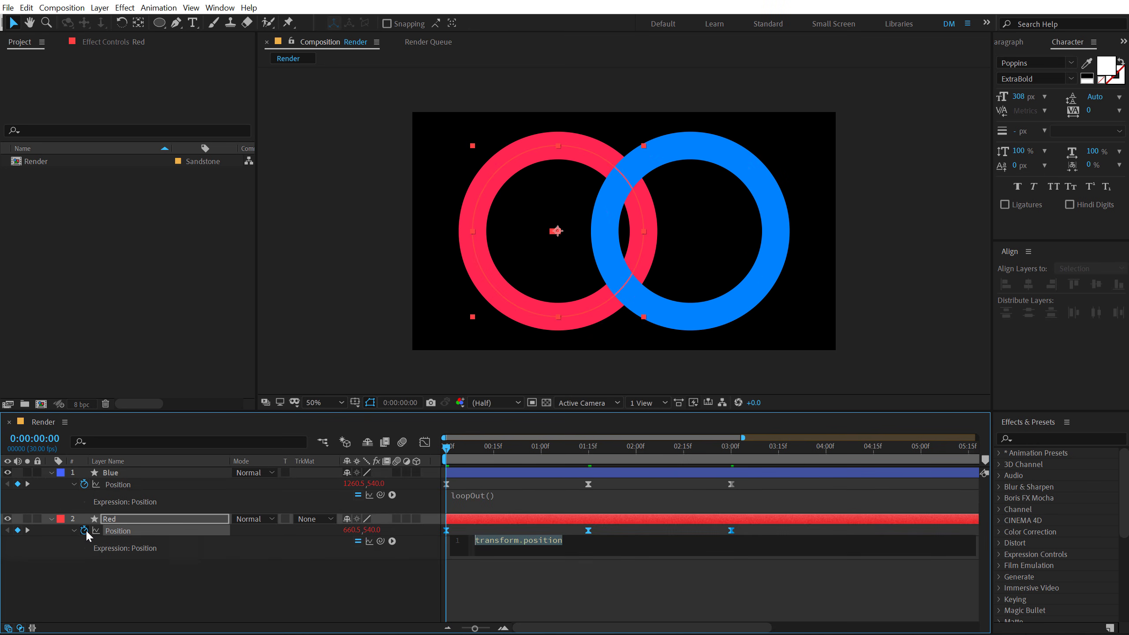
key("ctrl+v")
left_click(229, 582)
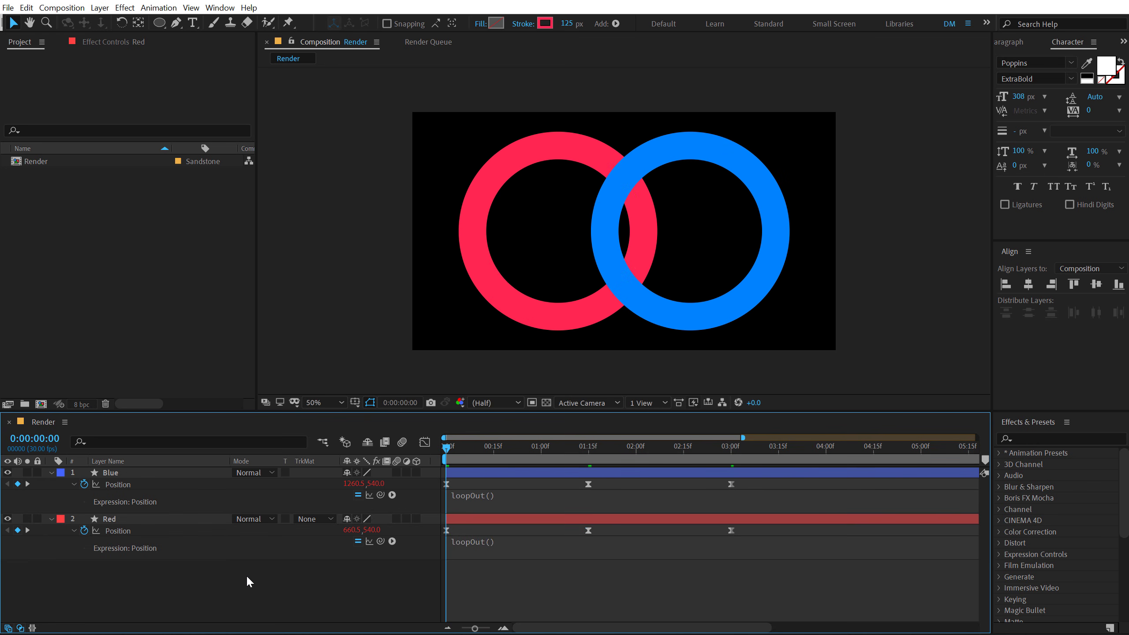
- Scrub through the full composition to review the looping rings, and collapse both layers' Position properties
left_click_drag(457, 444, 665, 497)
key("minus")
left_click_drag(626, 447, 652, 477)
left_click_drag(554, 479, 554, 479)
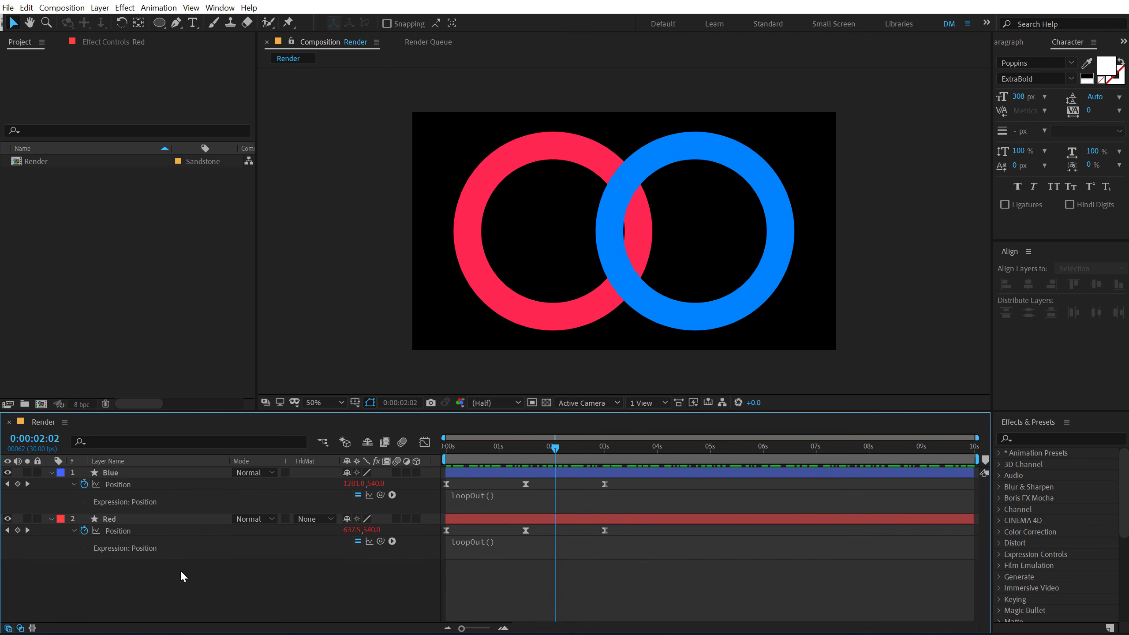
key("ctrl+a")
key("u")
left_click(197, 570)
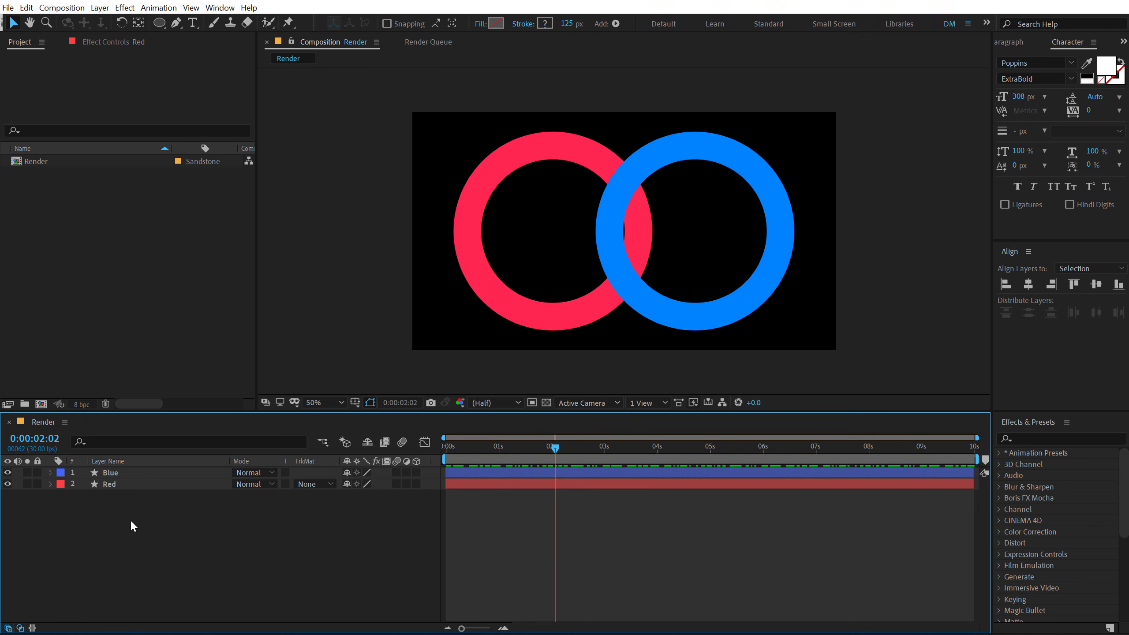
- Pre-compose the Red layer into a new composition named Red, moving all attributes into it
left_click(118, 484)
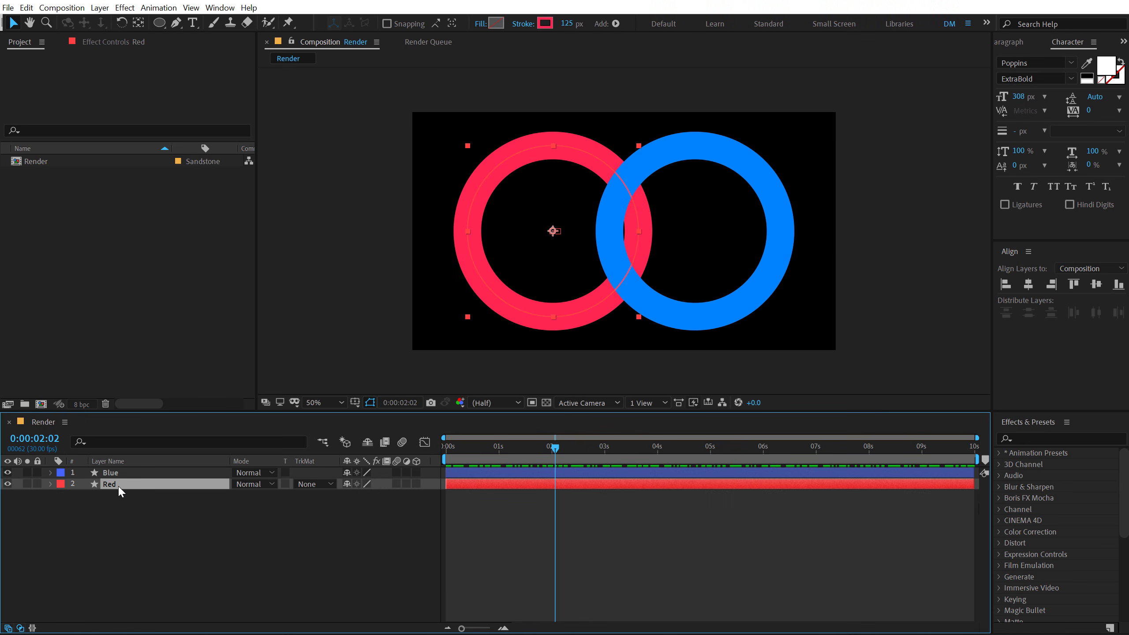
key("ctrl+shift+c")
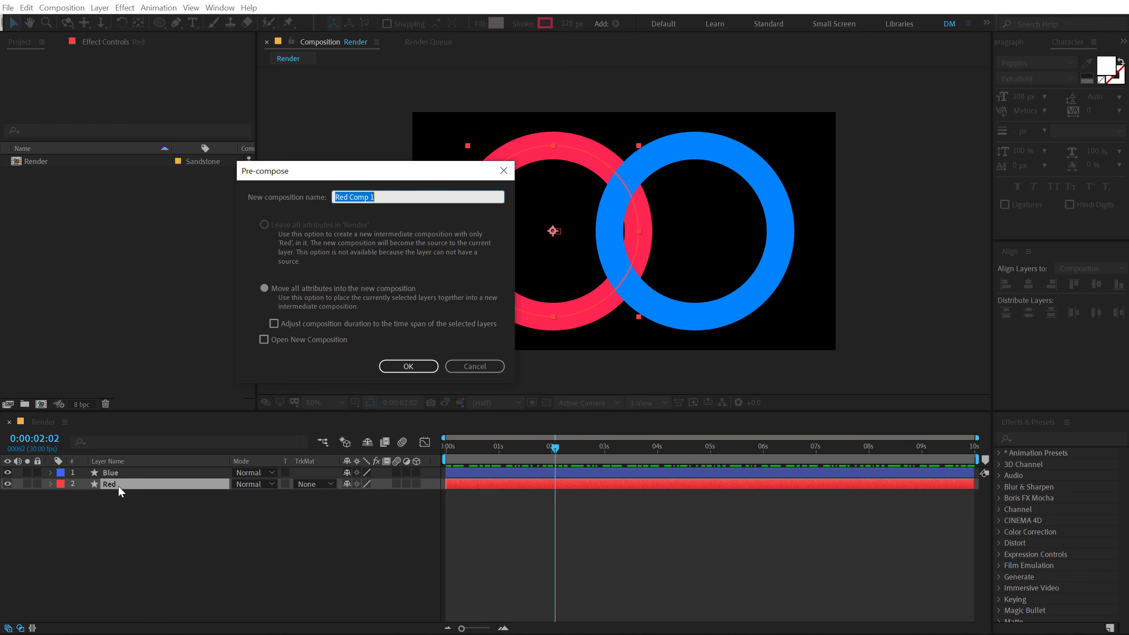
left_click_drag(387, 197, 350, 200)
left_click(407, 366)
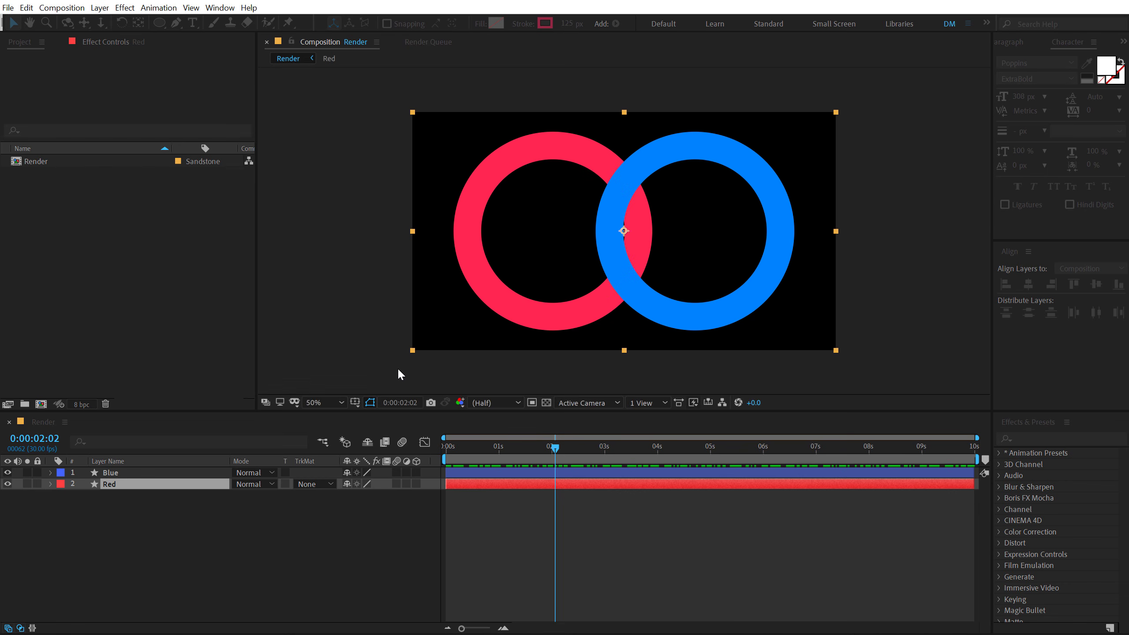
- Pre-compose the Blue layer into a new composition named Blue, moving all attributes into it
left_click(117, 472)
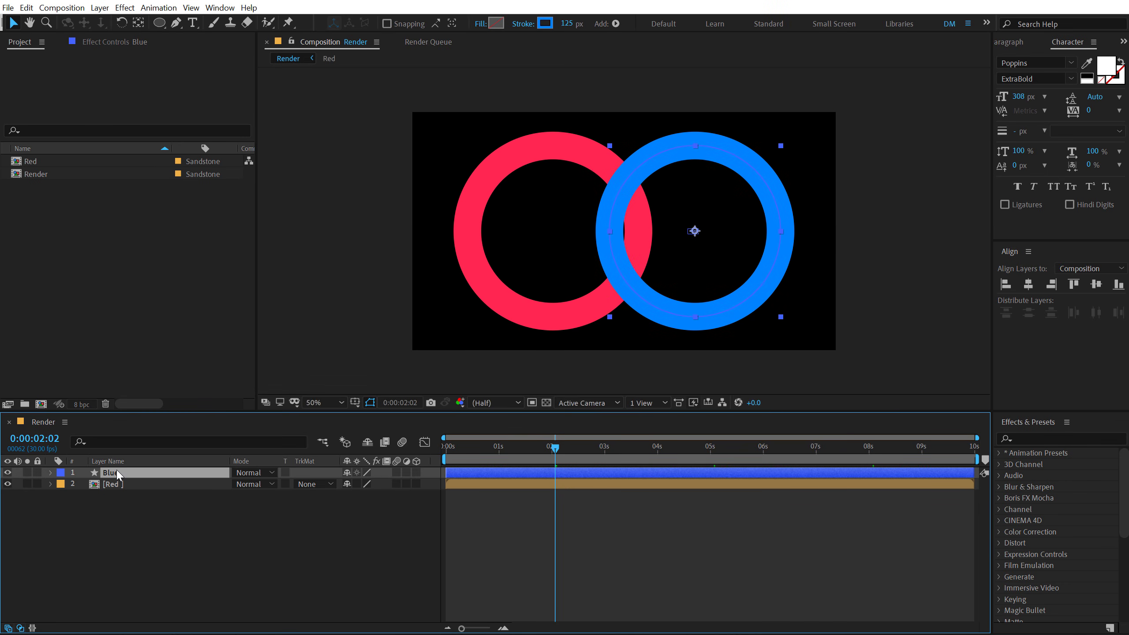
key("ctrl+shift+c")
left_click_drag(388, 191, 359, 196)
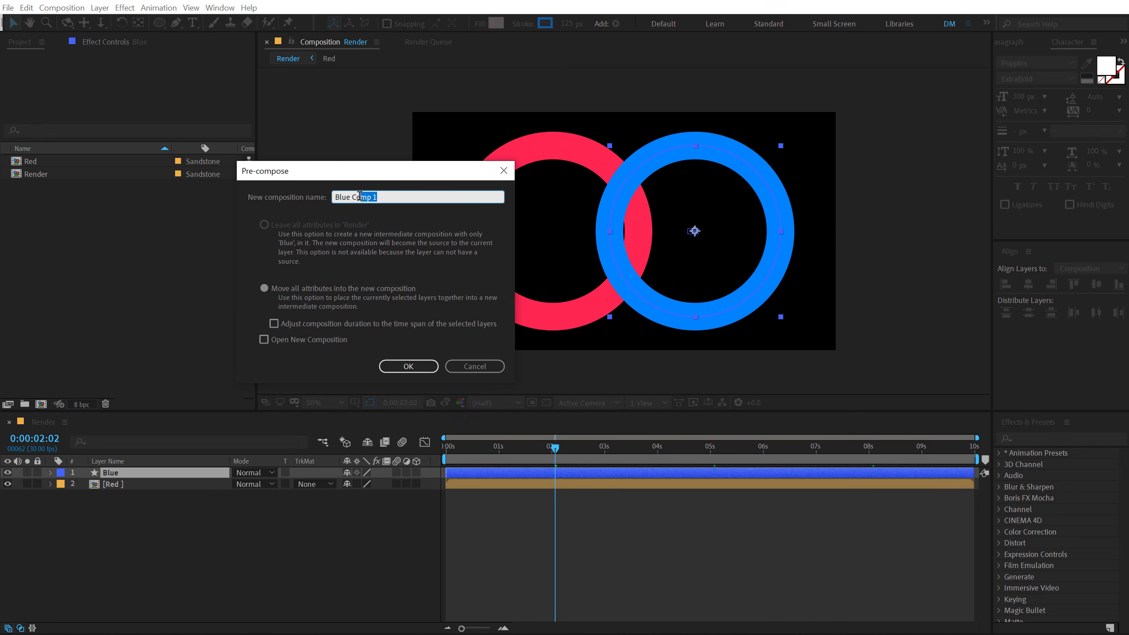
key("BackSpace")
left_click(409, 366)
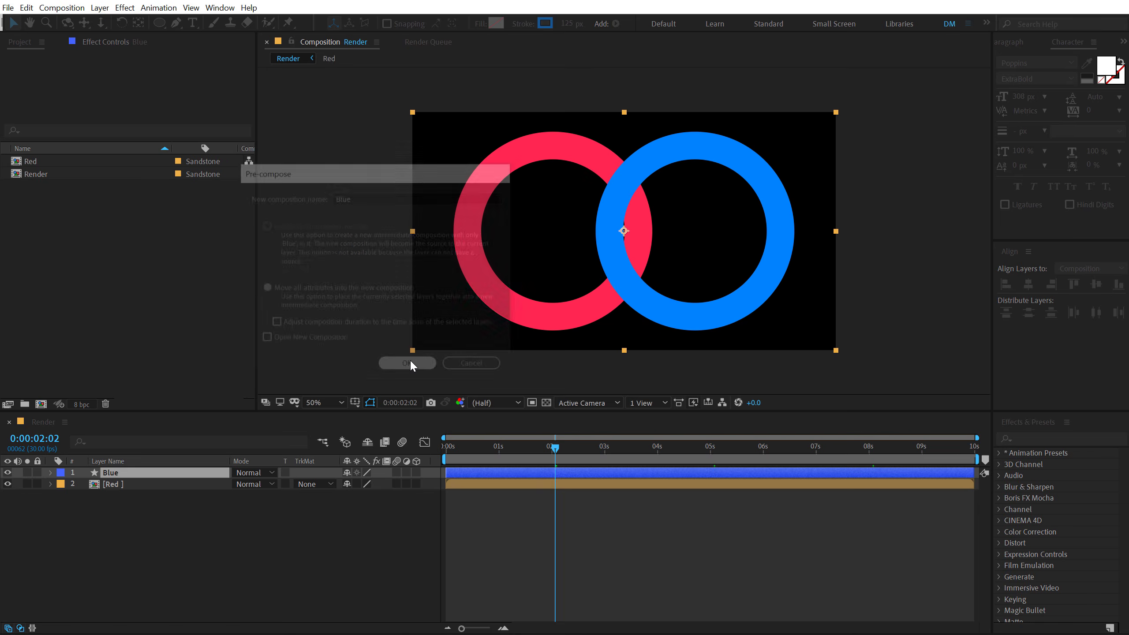
- Open the Blue composition and create a red 1920 × 1080 px solid named Mask in it
double_click(118, 473)
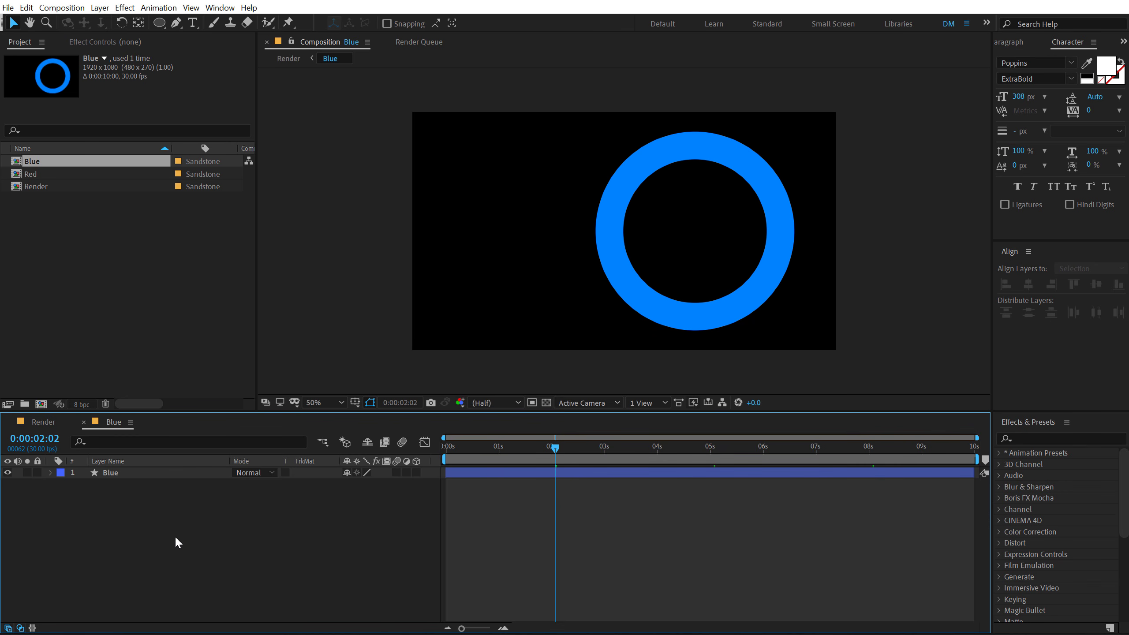
key("ctrl+y")
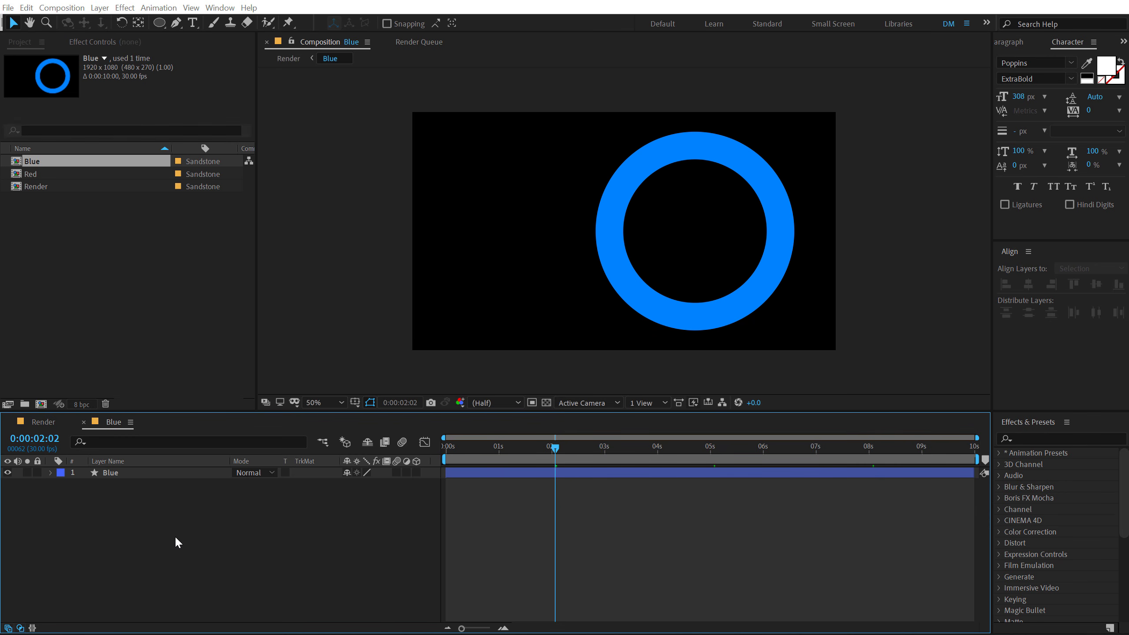
type("Mask")
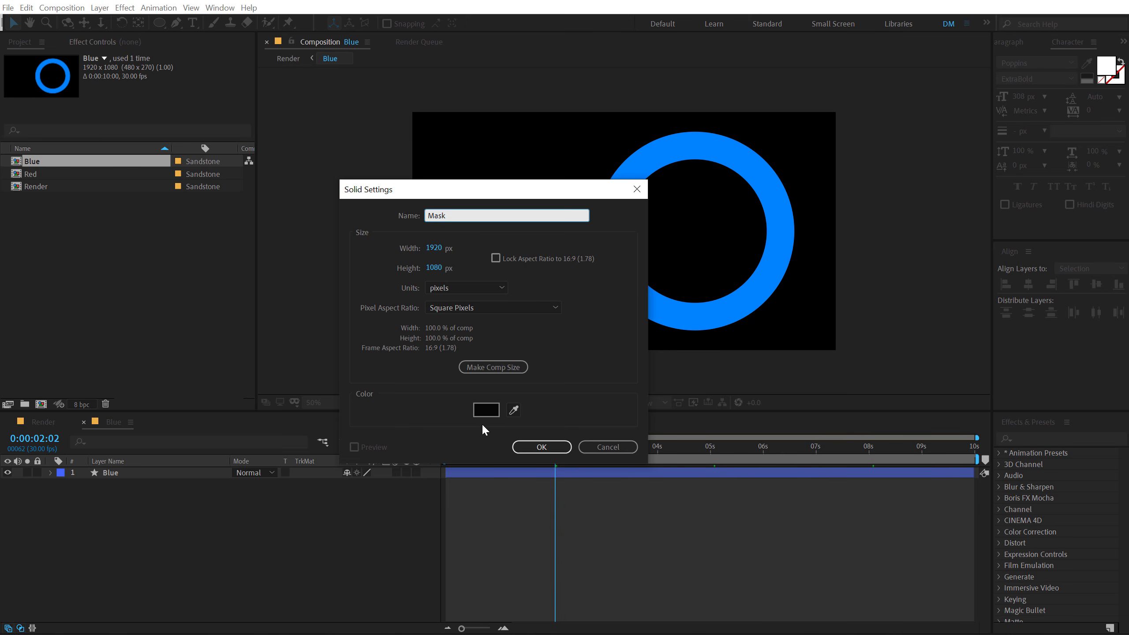
left_click(489, 409)
left_click(374, 285)
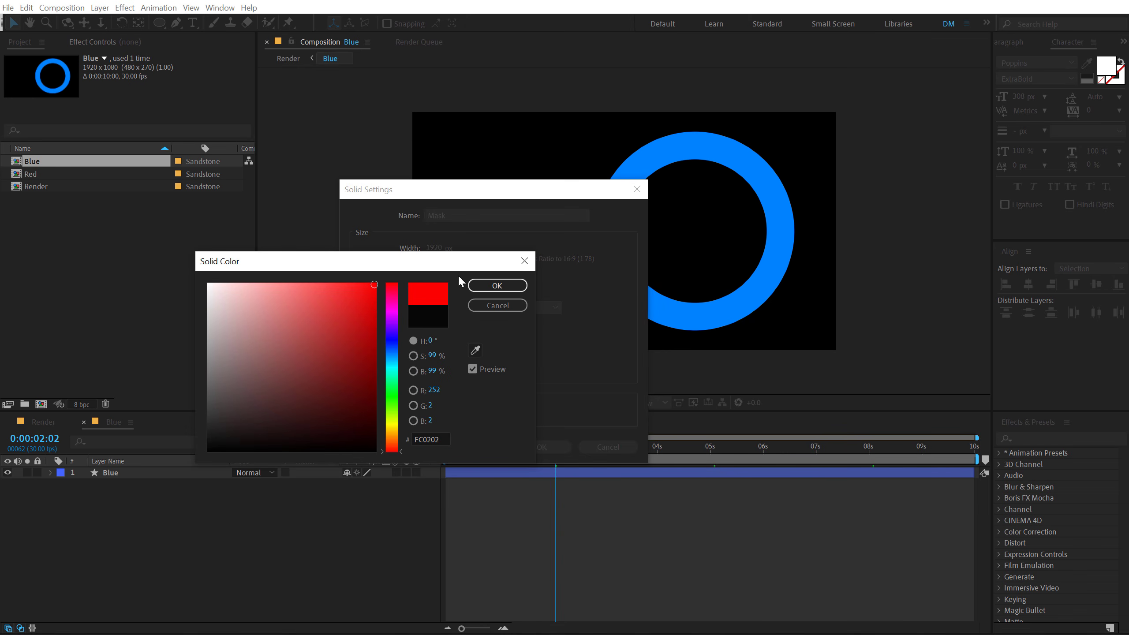
left_click(486, 287)
left_click(539, 446)
- Move the Mask solid over the right half of the blue ring and use it as Blue's Alpha Inverted Matte
left_click_drag(481, 269, 725, 264)
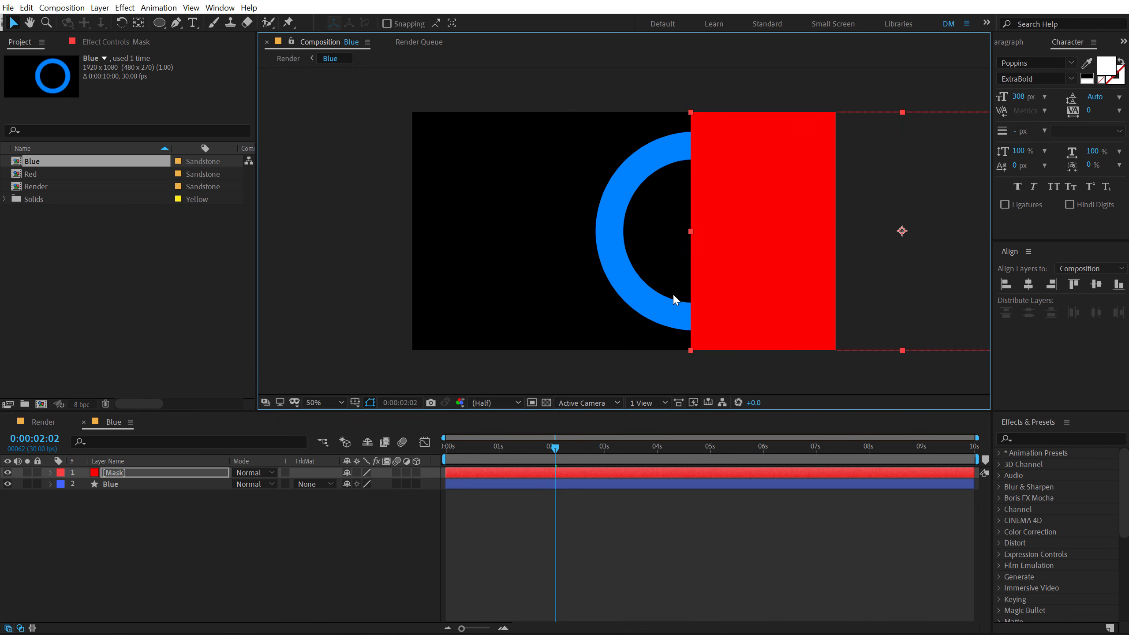
left_click(208, 515)
left_click(315, 483)
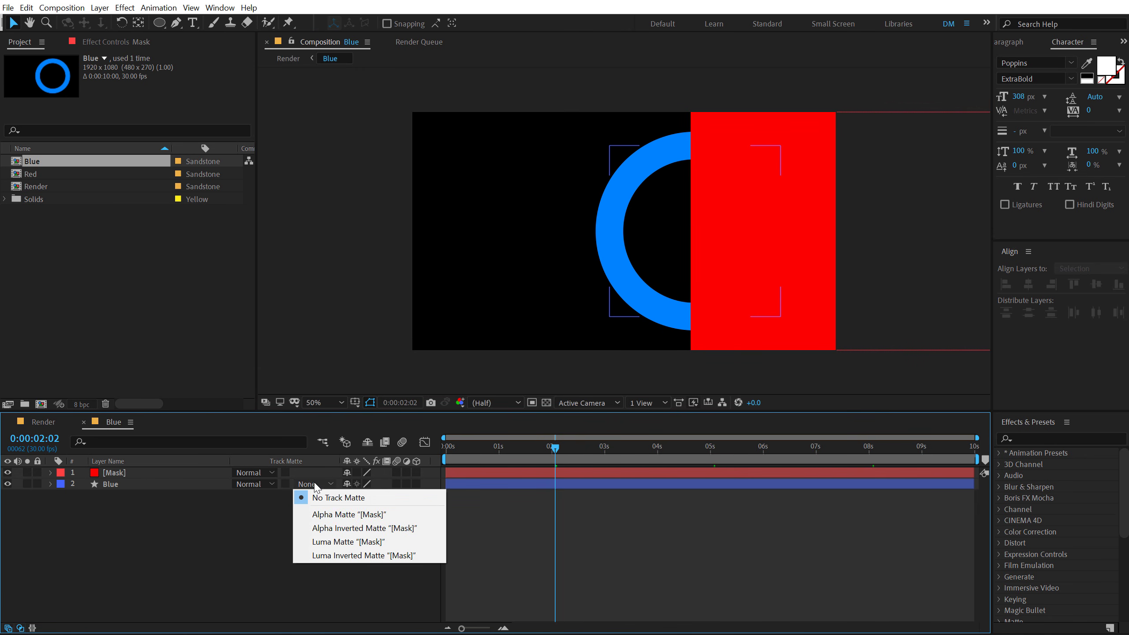
left_click(339, 528)
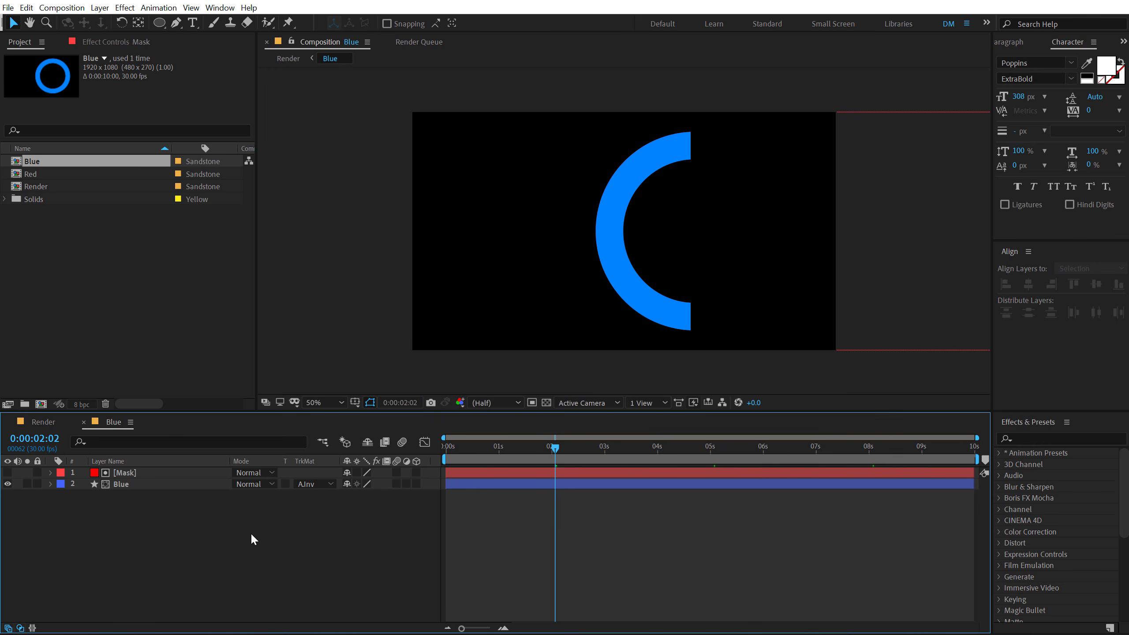
- Apply Fast Box Blur to the Mask layer in the Blue composition and set its Blur Radius to 150
left_click(132, 471)
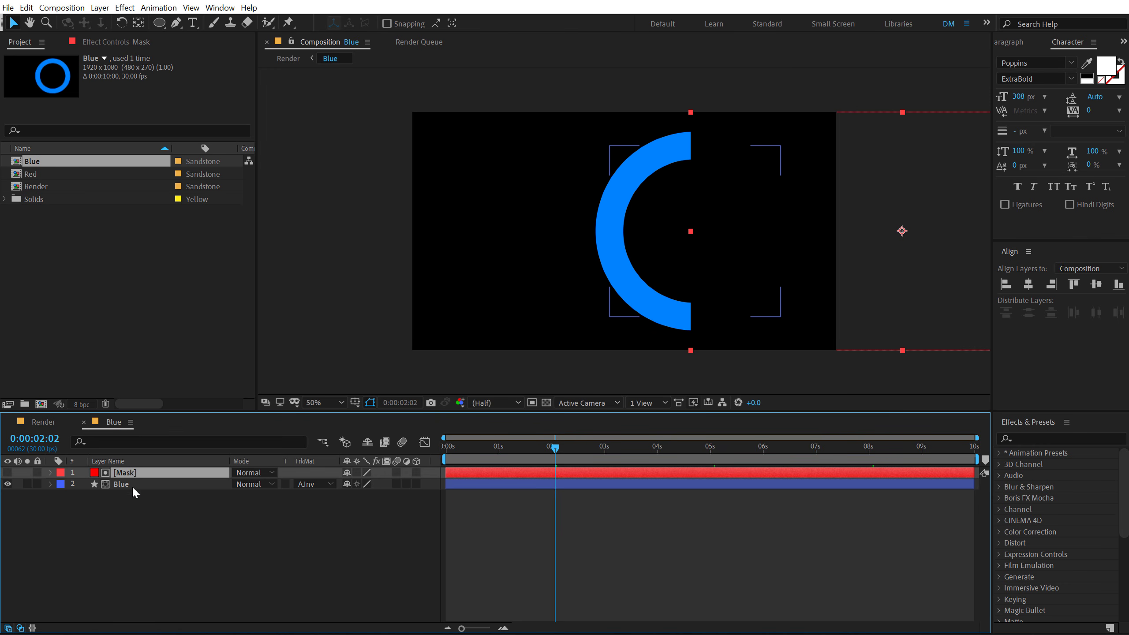
left_click(1028, 438)
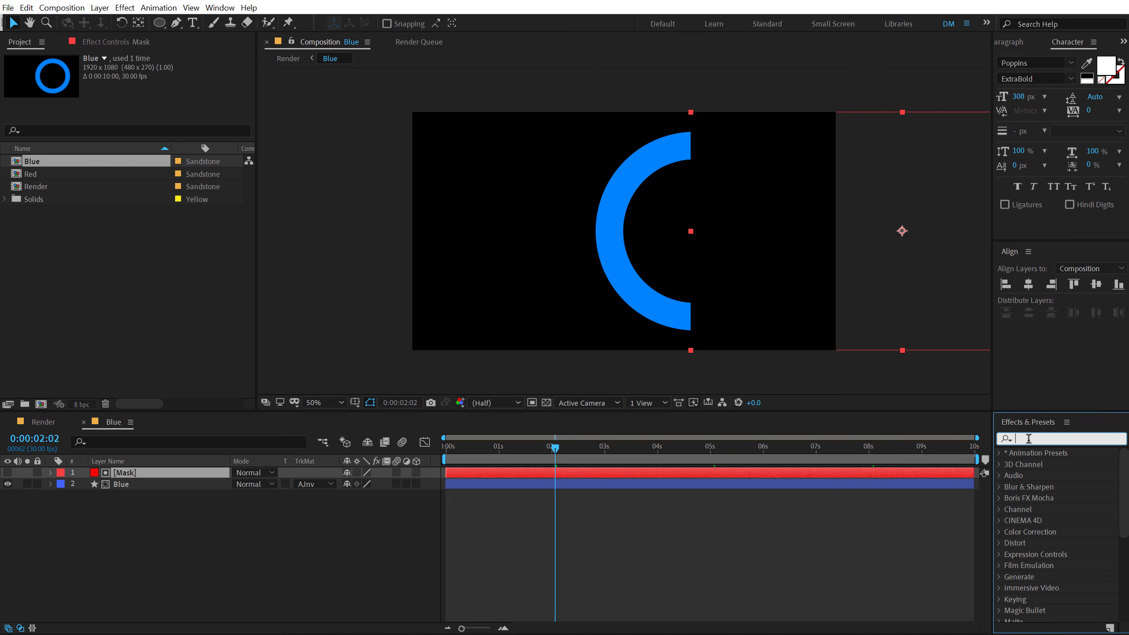
type("fast bl")
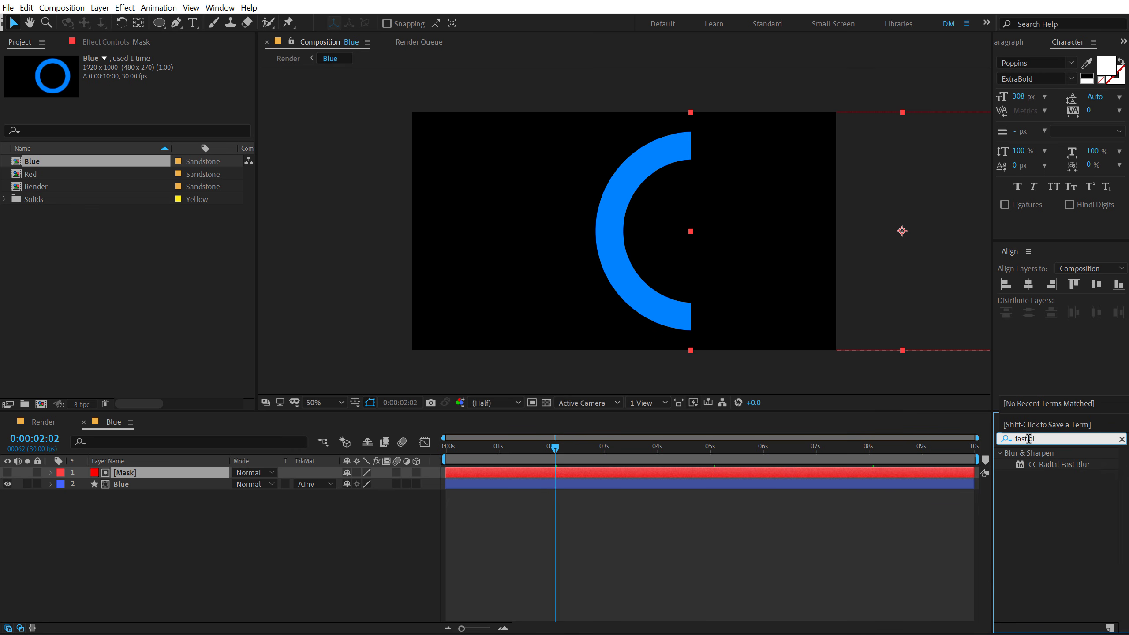
key("BackSpace")
key("BackSpace")
key("BackSpace")
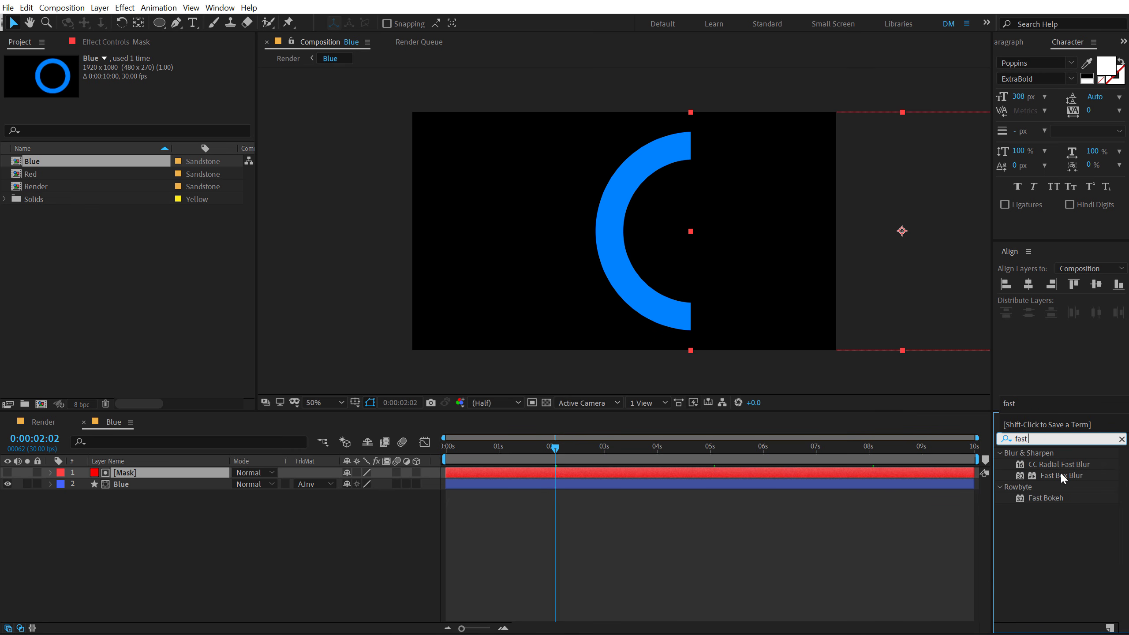
double_click(1061, 475)
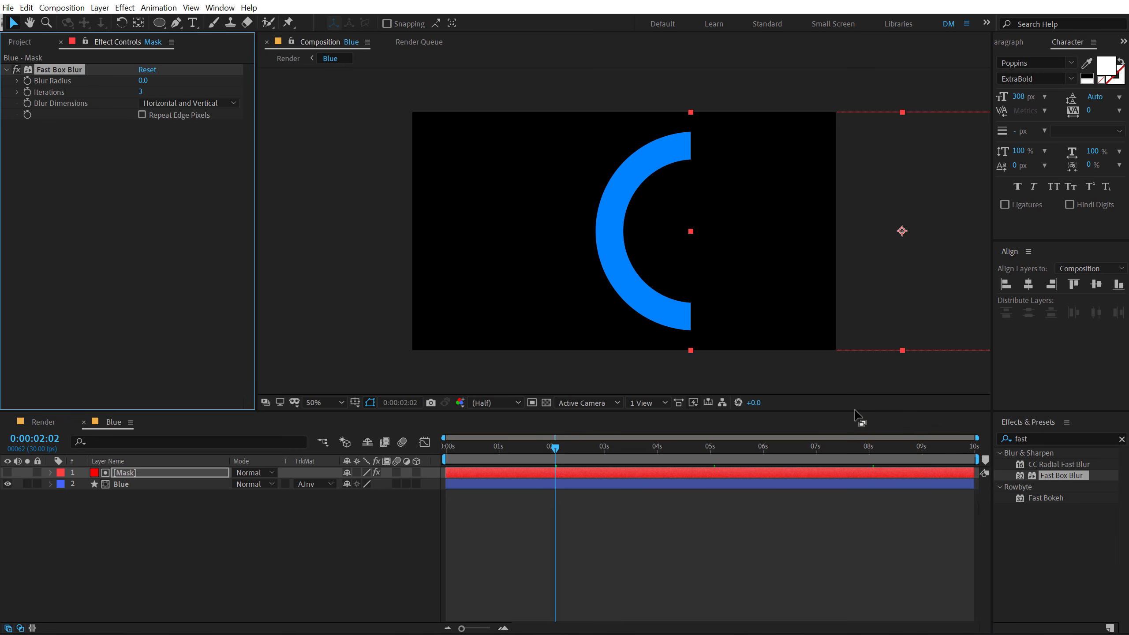
left_click(144, 82)
type("250")
key("Return")
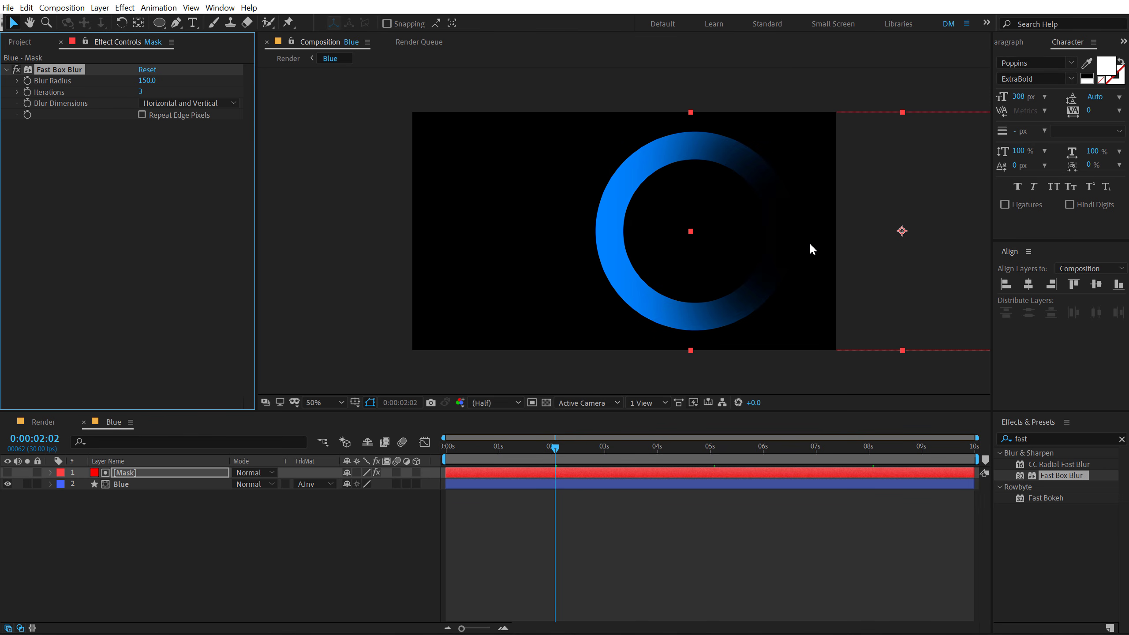
- Show the transparency grid and fine-tune the Mask's horizontal position so the right side of the blue ring fades out
left_click_drag(811, 246, 794, 242)
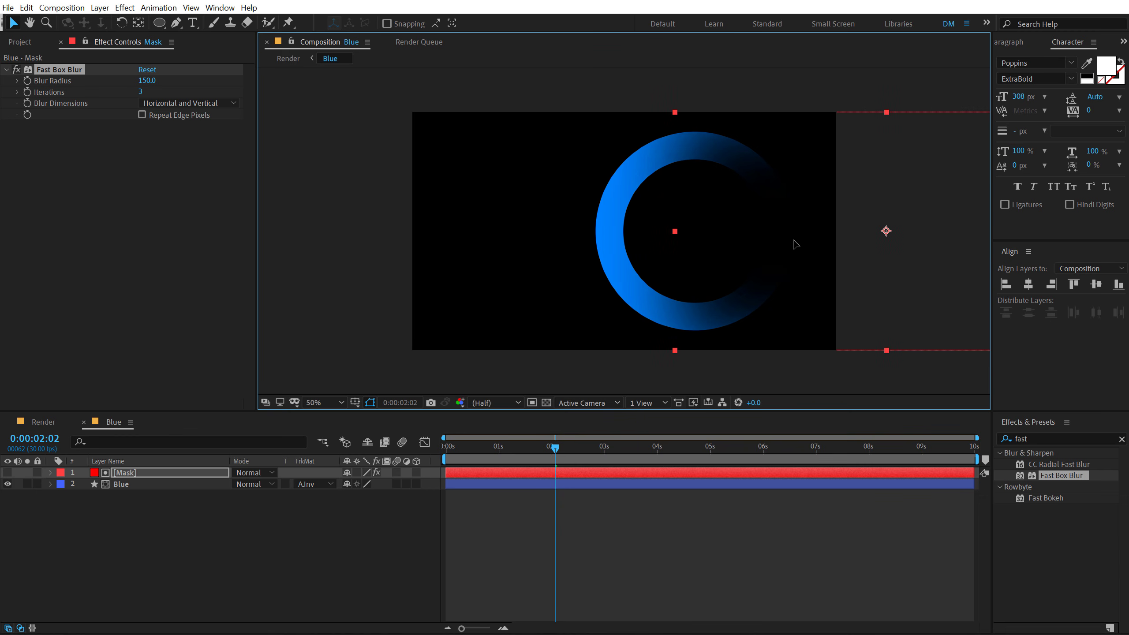
left_click(161, 539)
left_click(546, 403)
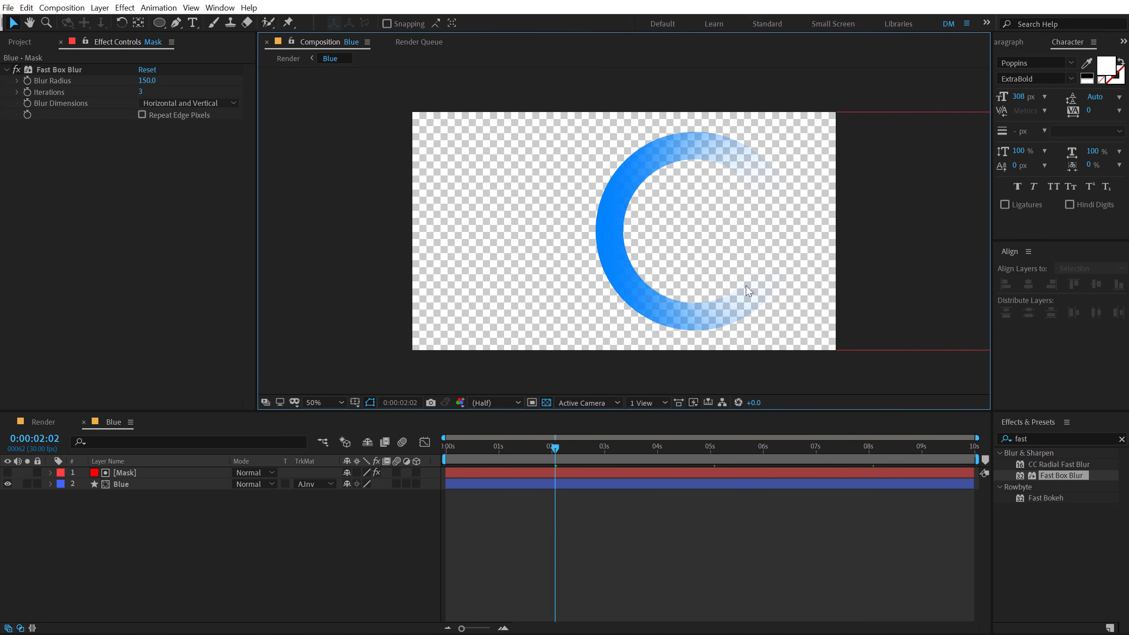
scroll(608, 197, "up", 1)
scroll(744, 184, "down", 1)
left_click(123, 473)
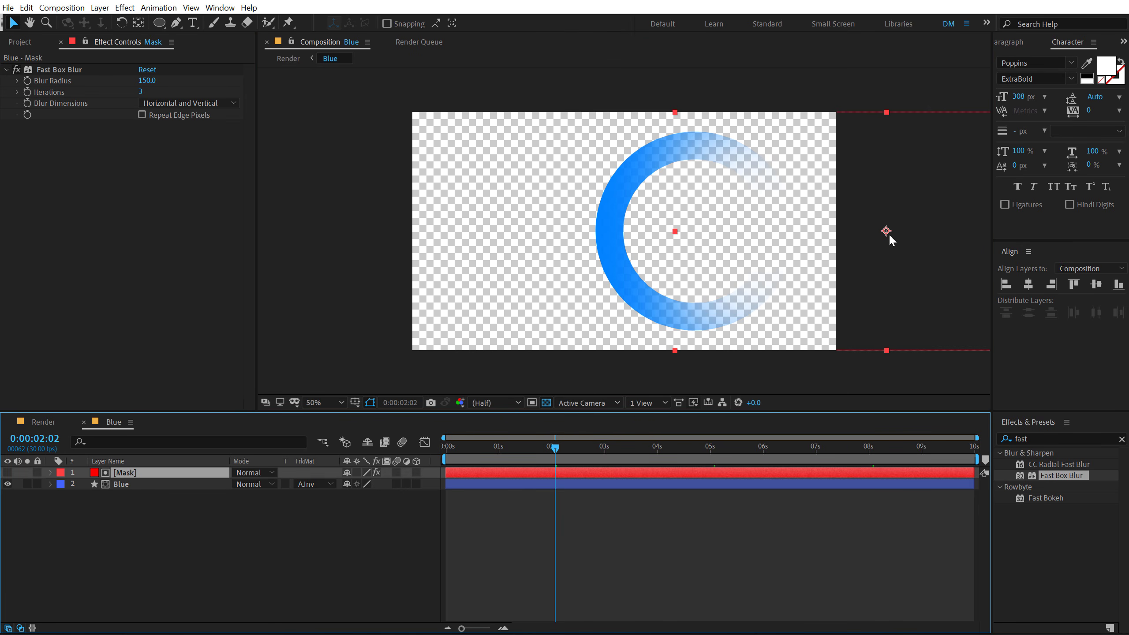
mouse_move(890, 236)
left_mouse_down()
mouse_move(937, 234)
mouse_move(905, 234)
left_mouse_up()
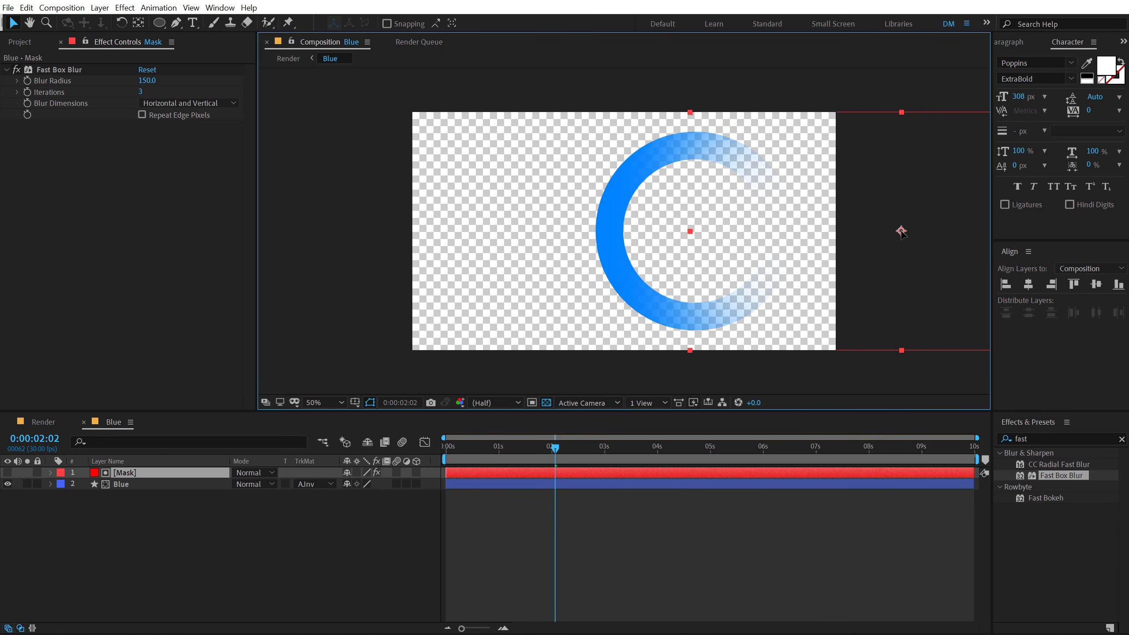
left_click(274, 557)
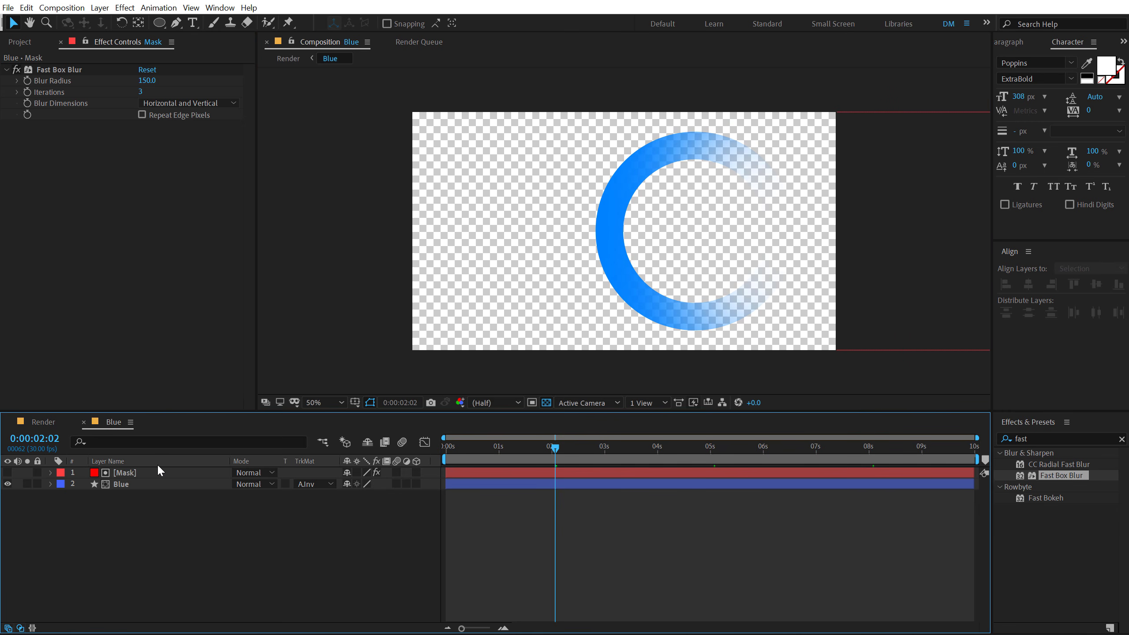
- Copy the blurred Mask layer into the Red composition and use it as Red's Alpha Inverted Matte
left_click(138, 473)
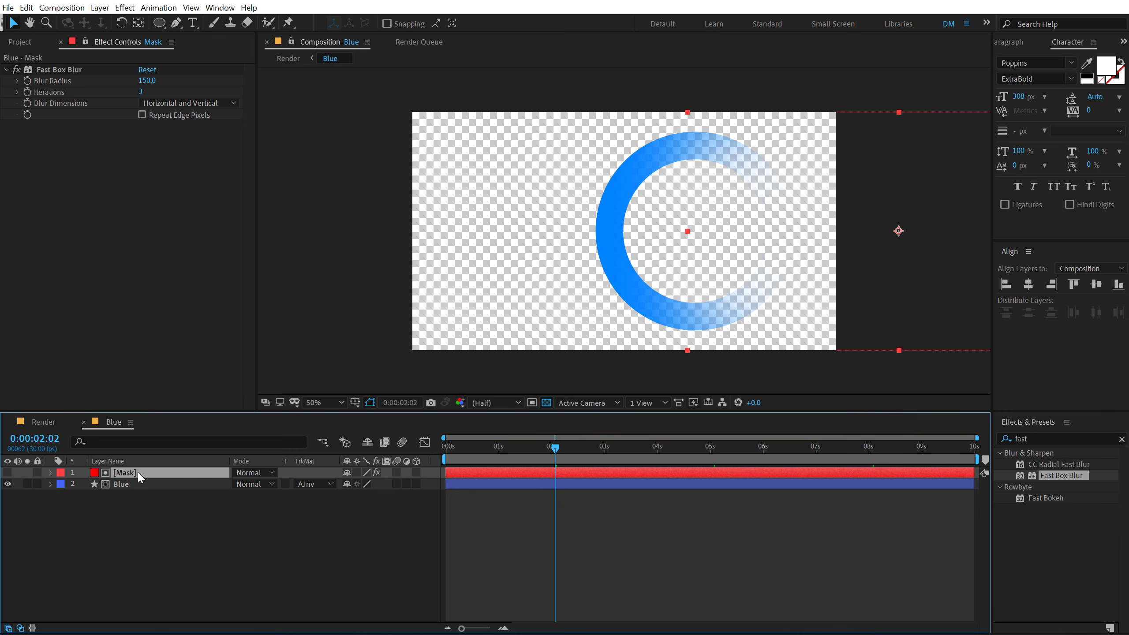
left_click(45, 421)
double_click(117, 481)
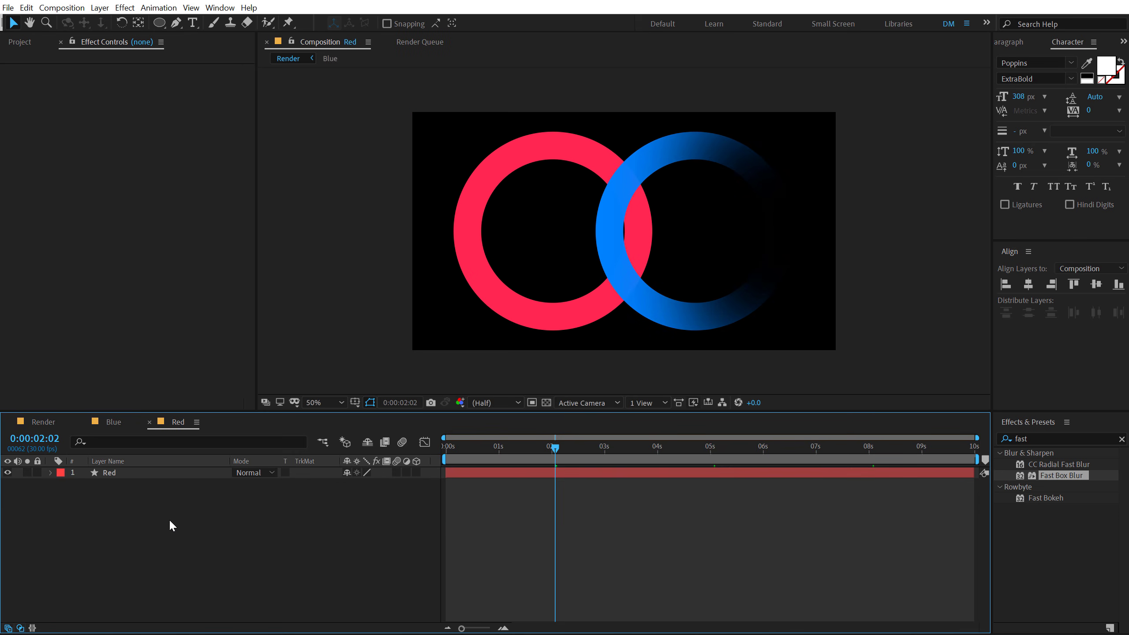
key("ctrl+v")
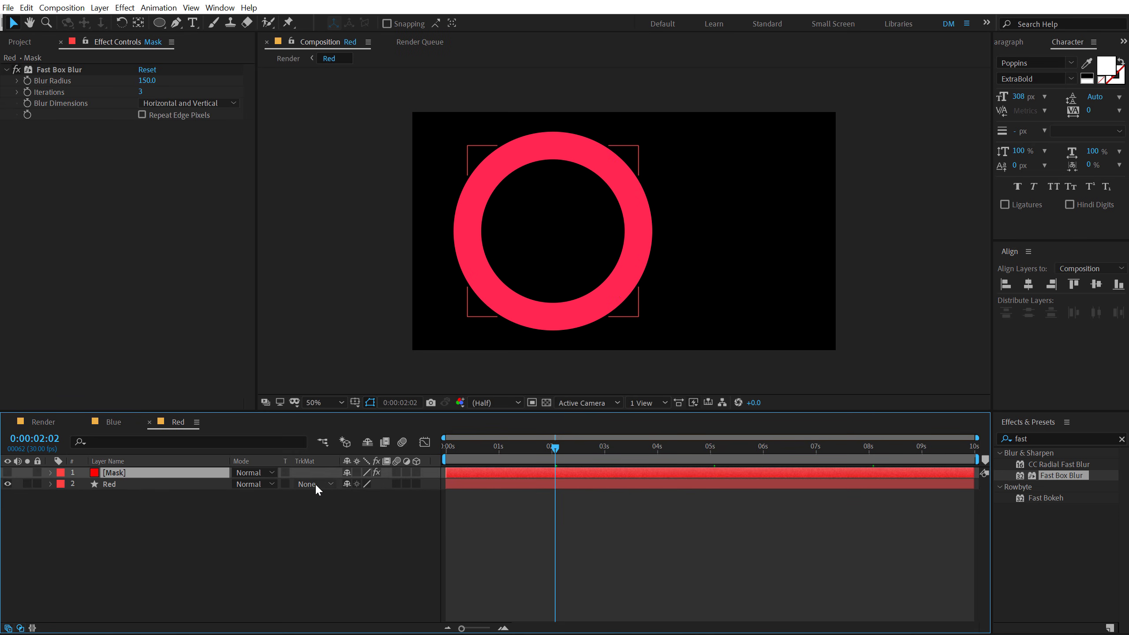
left_click(315, 483)
left_click(318, 528)
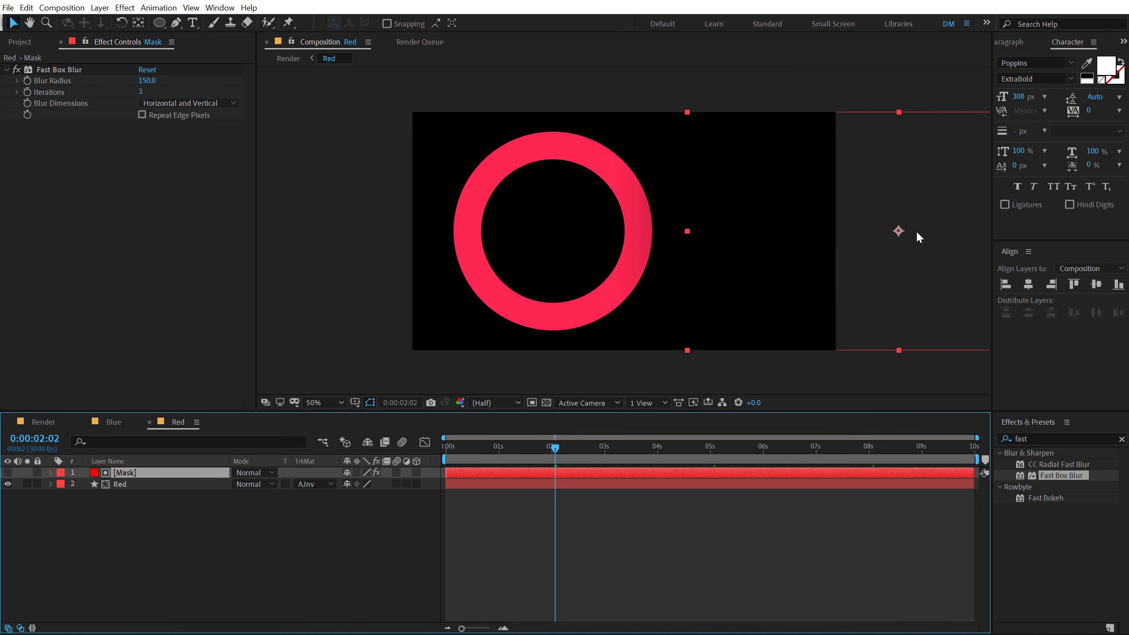
- Move the copied Mask over the left half of the red ring to fade that side, with the transparency grid shown
left_click_drag(514, 267, 370, 293)
left_click(547, 403)
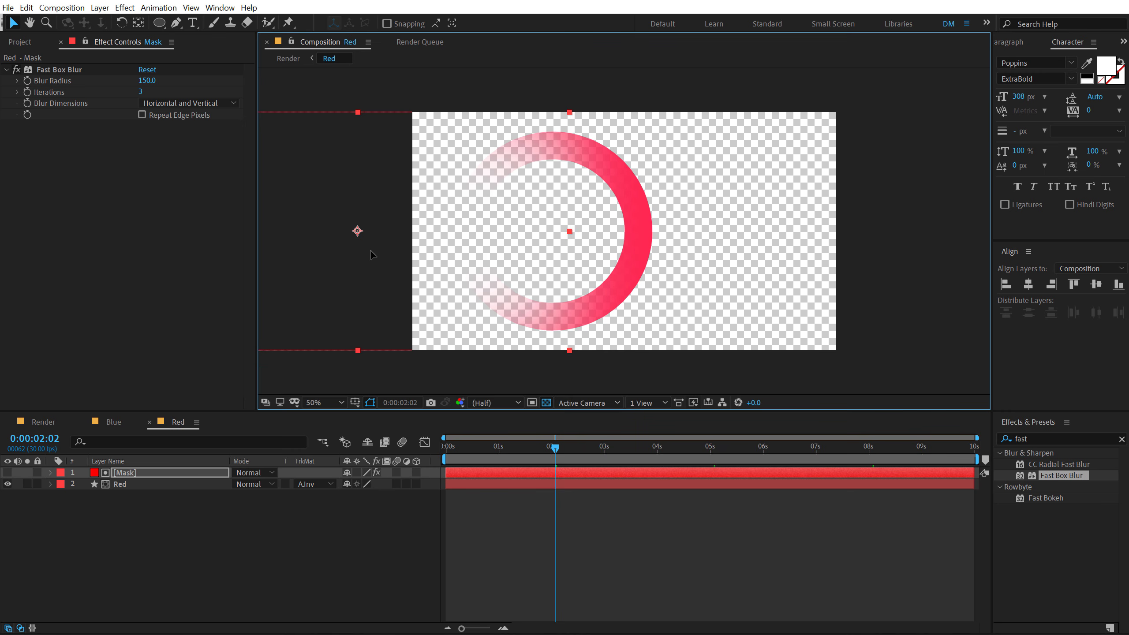
left_click_drag(355, 230, 359, 258)
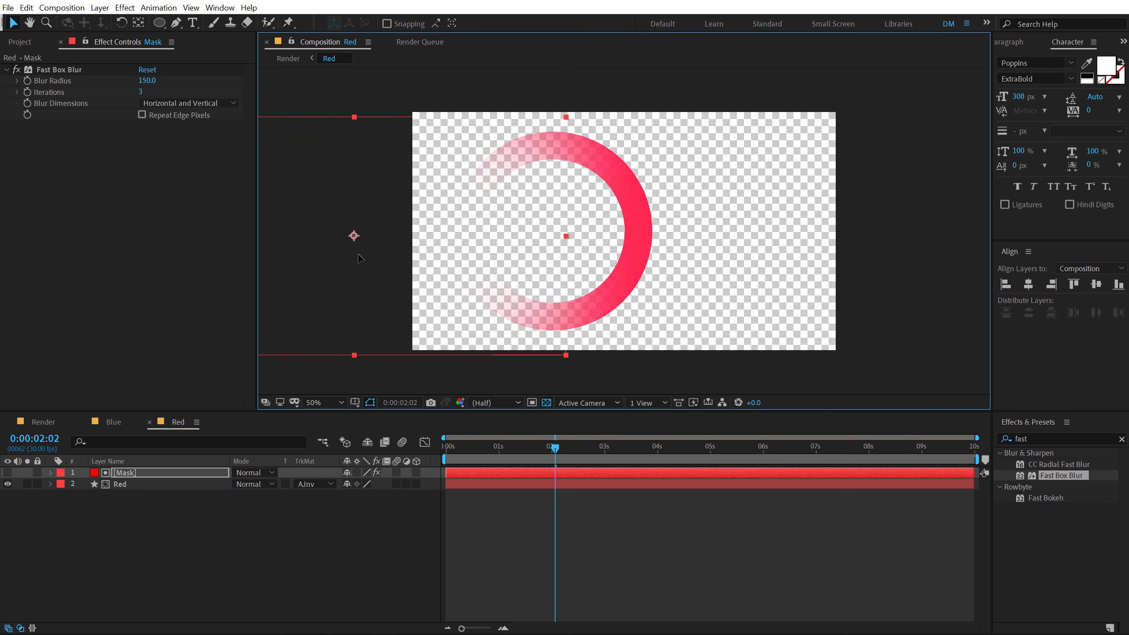
left_click(642, 506)
- Scrub the Render composition to 0:00:05:10 and examine how the faded rings overlap, comparing with the Mask inside Blue
left_click(53, 422)
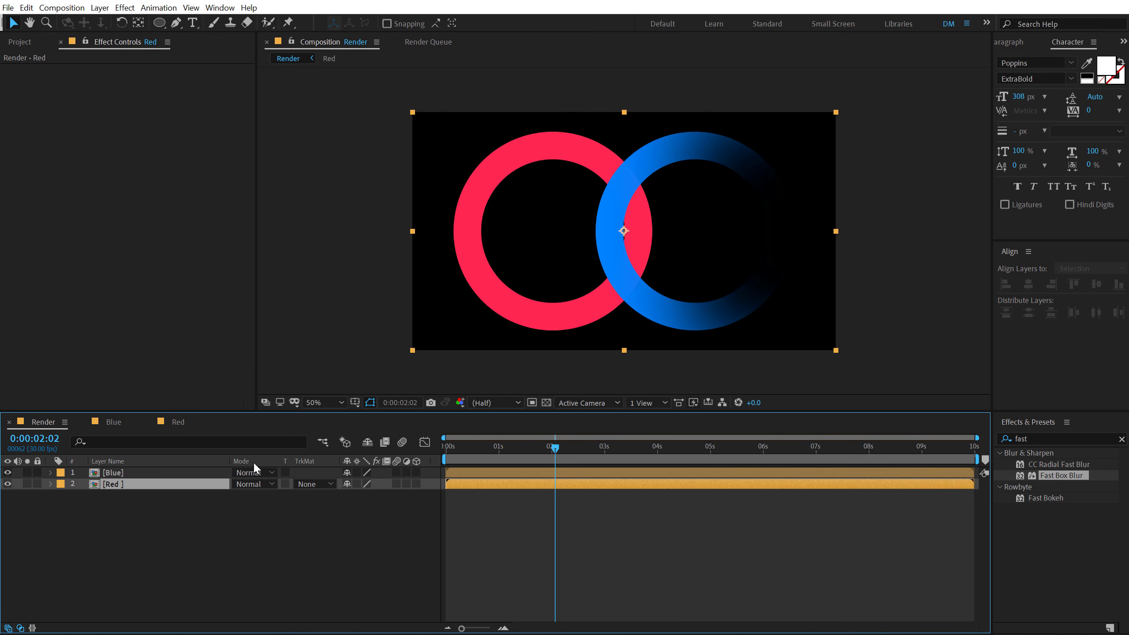
left_click_drag(470, 446, 728, 442)
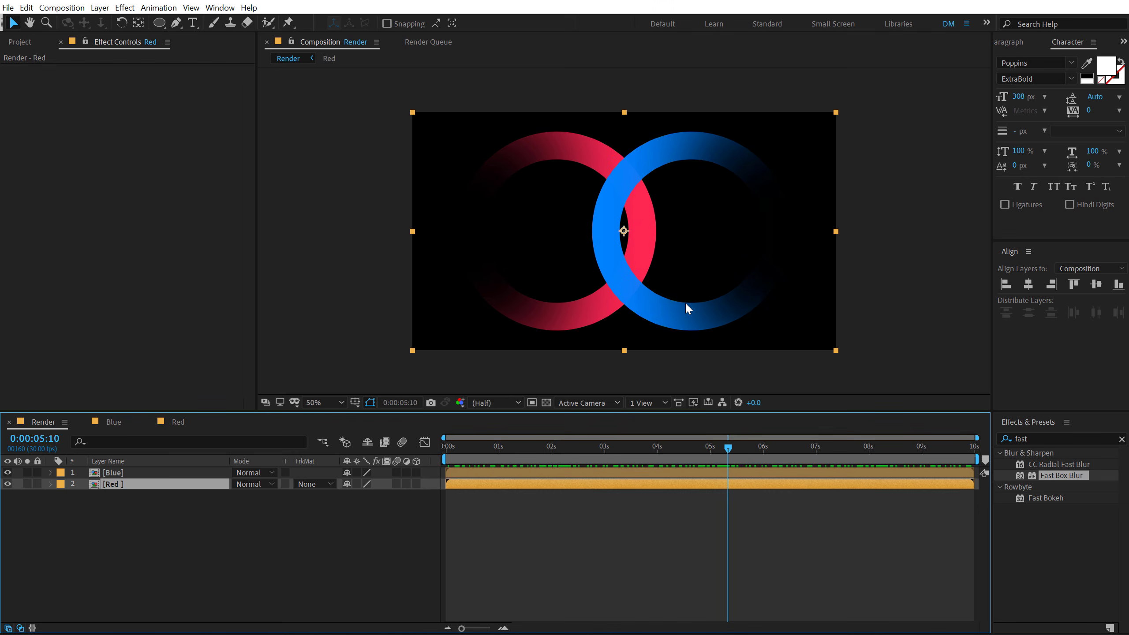
key("/")
key("comma")
left_click(121, 473)
double_click(122, 473)
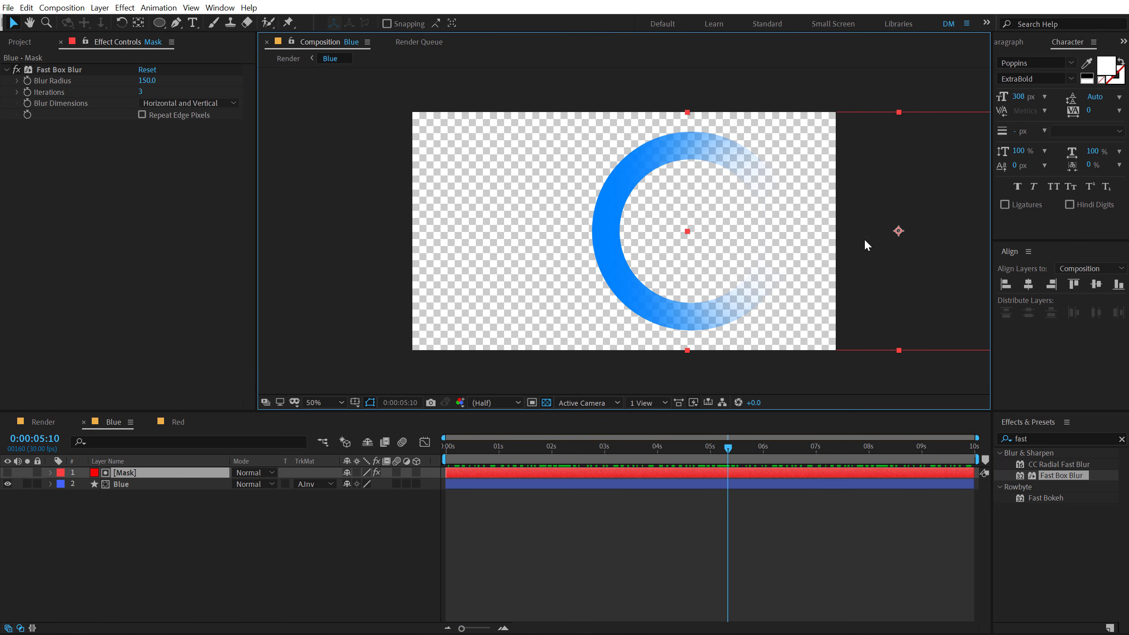
left_click(42, 420)
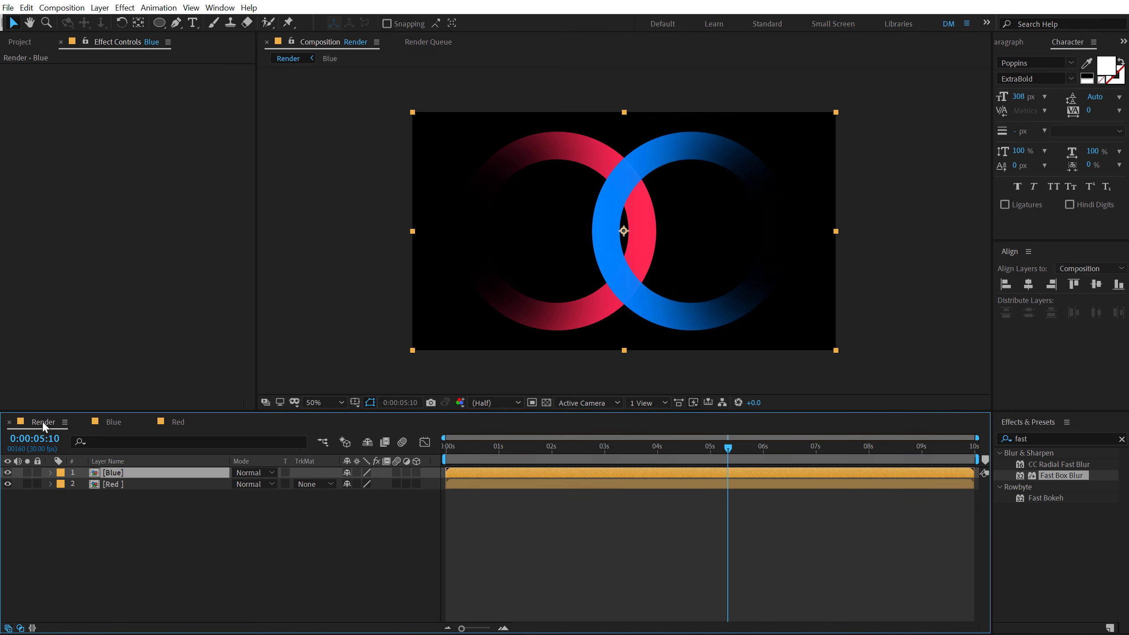
left_click(141, 540)
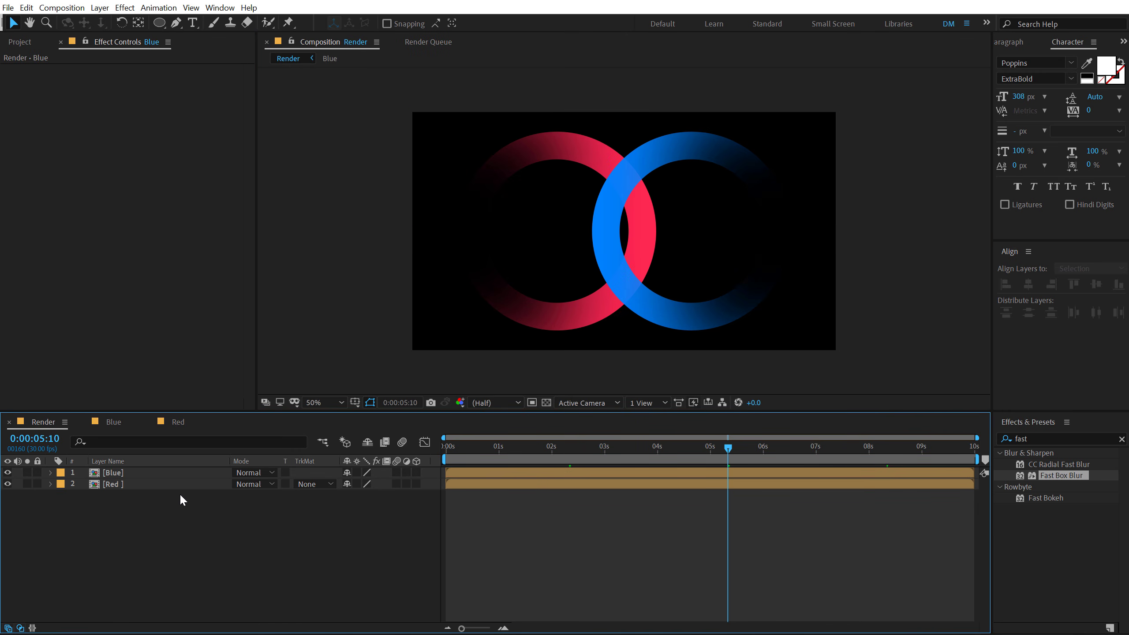
double_click(173, 473)
left_click(42, 421)
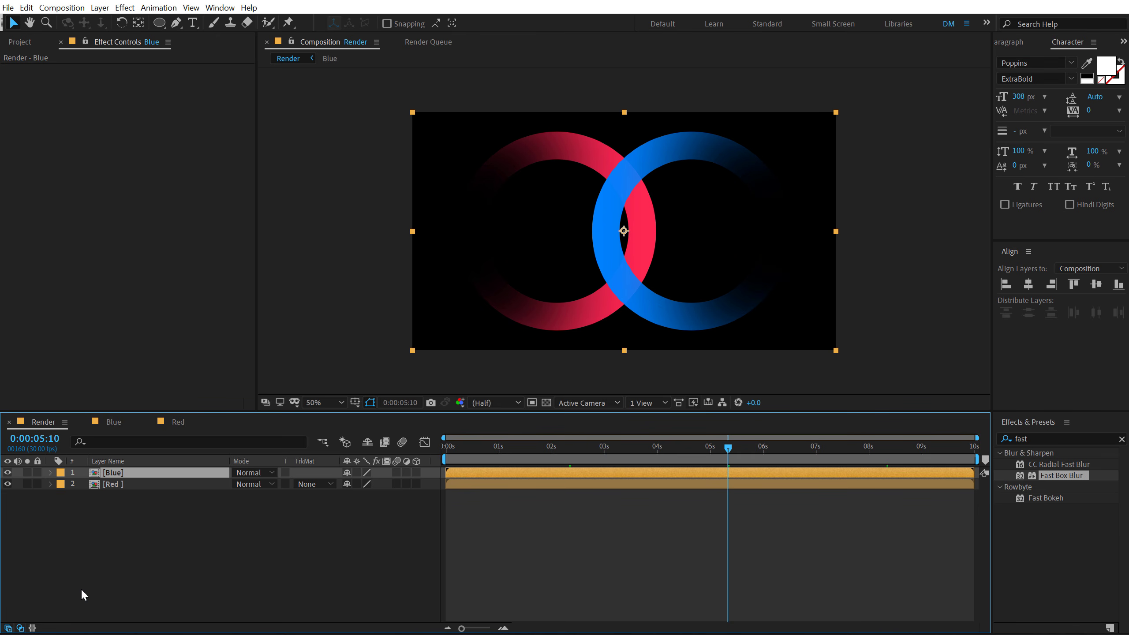
left_click(127, 550)
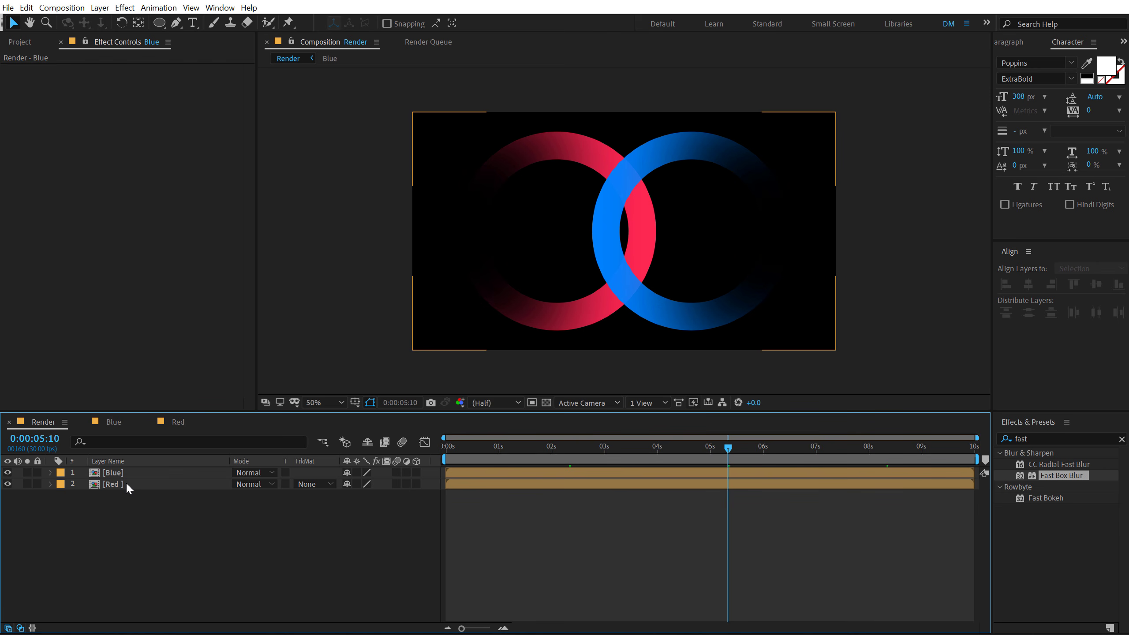
- Duplicate the Red layer in the Render composition and place the copy above Blue
left_click(128, 485)
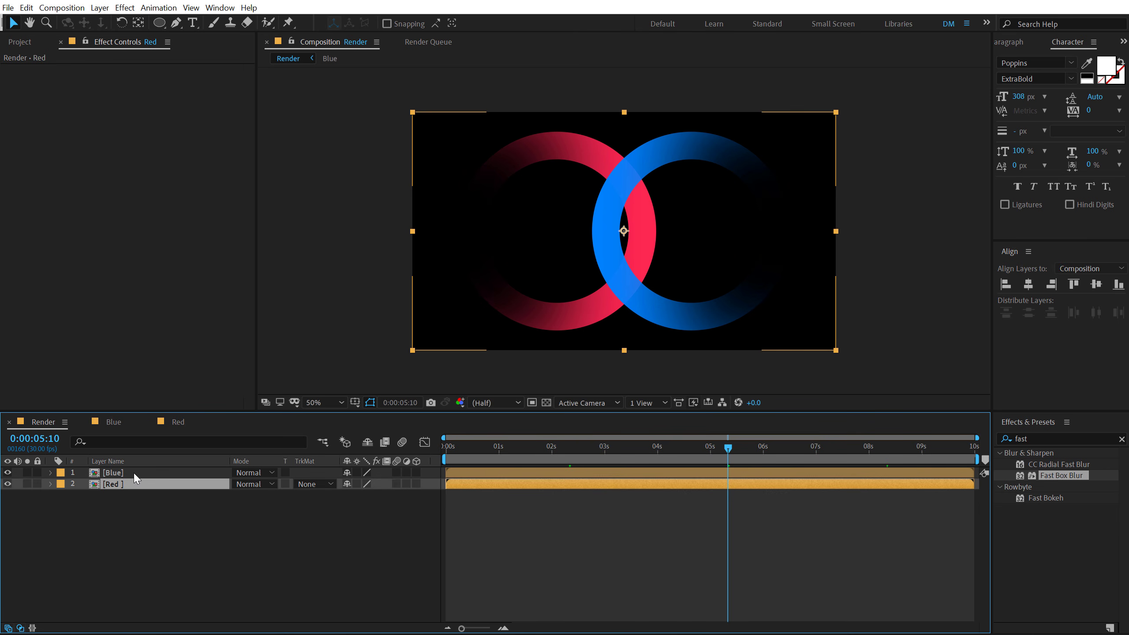
key("ctrl+d")
left_click_drag(115, 485, 118, 471)
- Draw a rectangular mask over the upper half of the frame on the top Red layer so the rings interlock
left_click_drag(161, 27, 218, 27)
left_click_drag(387, 85, 435, 125)
mouse_move(502, 142)
left_mouse_down()
mouse_move(864, 226)
mouse_move(866, 241)
left_mouse_up()
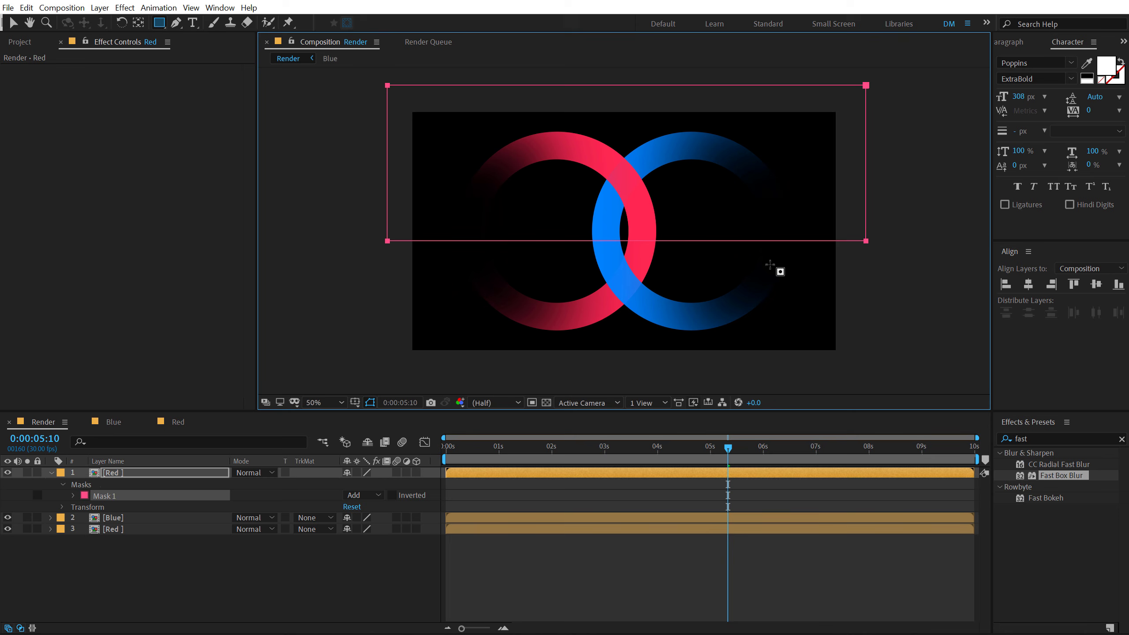
left_click(199, 611)
key("slash")
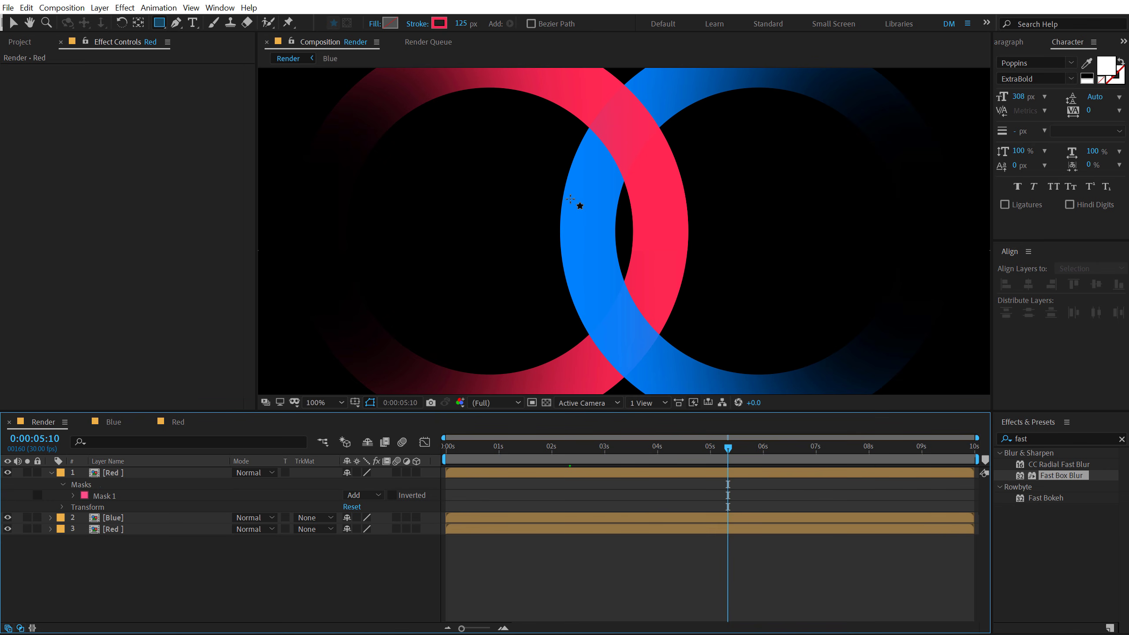
key("comma")
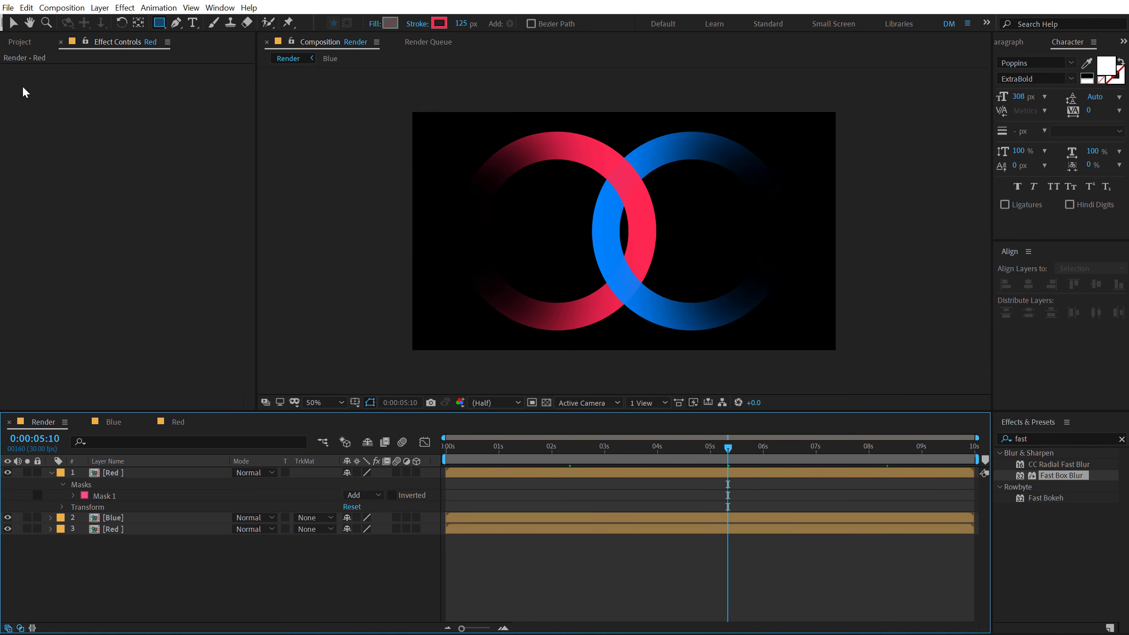
- Collapse the expanded properties of all layers in the Render composition
key("ctrl+a")
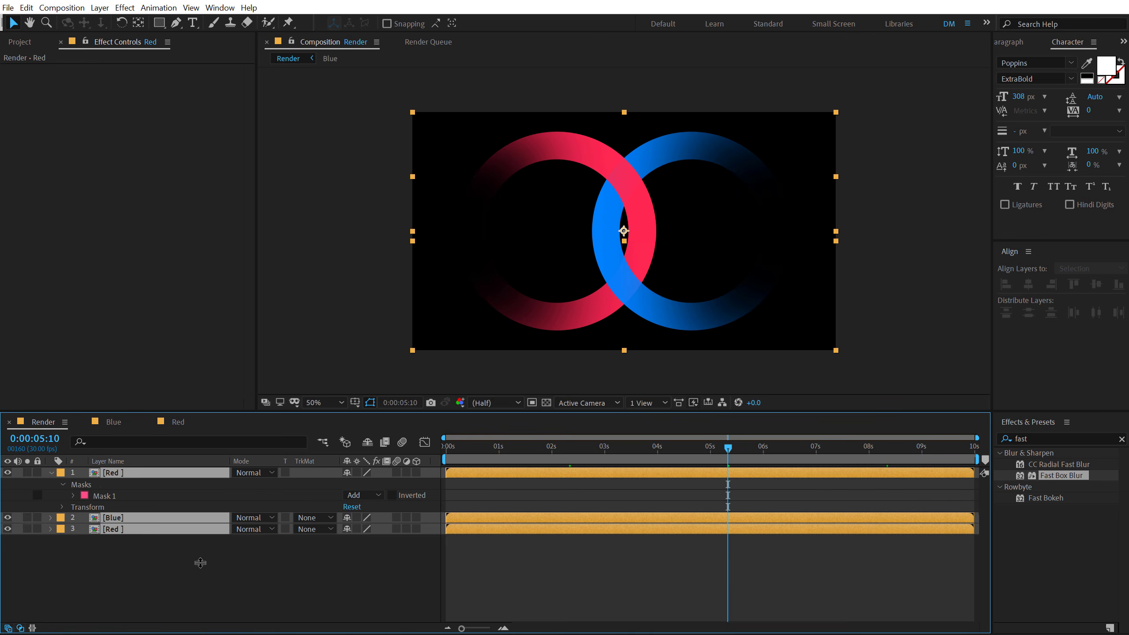
key("u")
left_click(287, 573)
- In the Red composition, nudge the ring slightly right at its 0:00:01:15 Position keyframe to widen the rings' overlap, and return to Render
left_click_drag(457, 455, 533, 462)
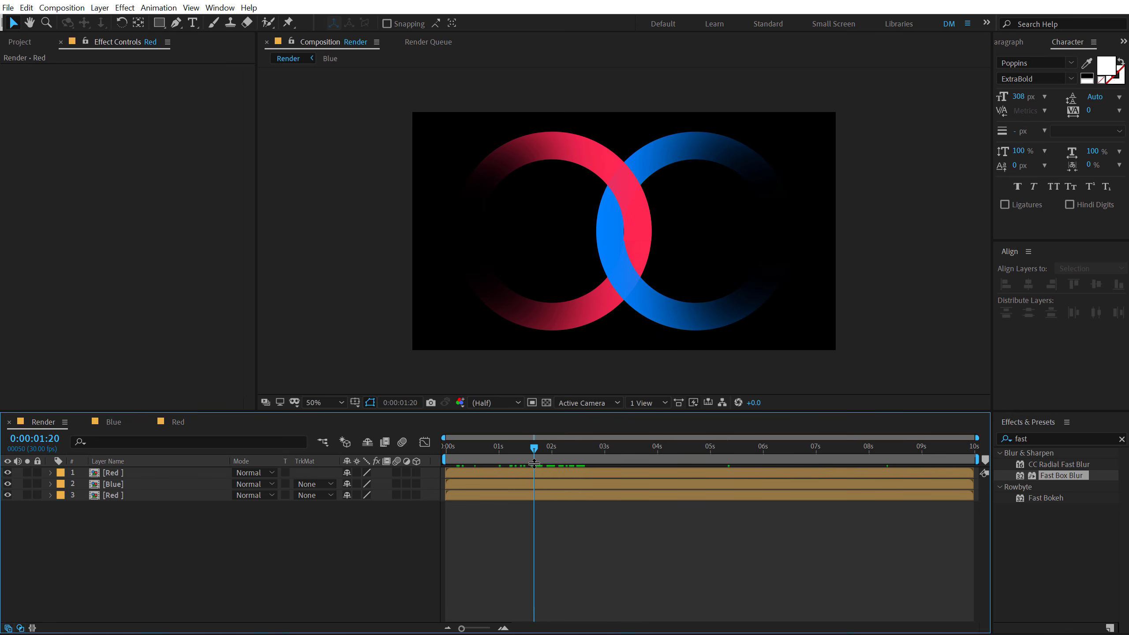
key("period")
key("period")
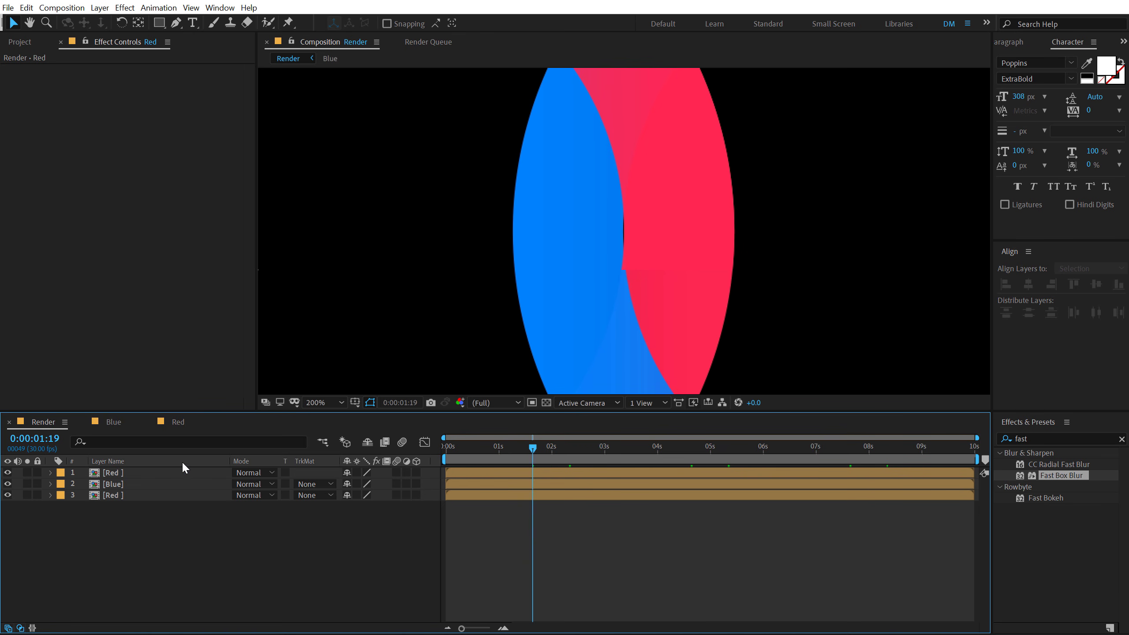
double_click(118, 473)
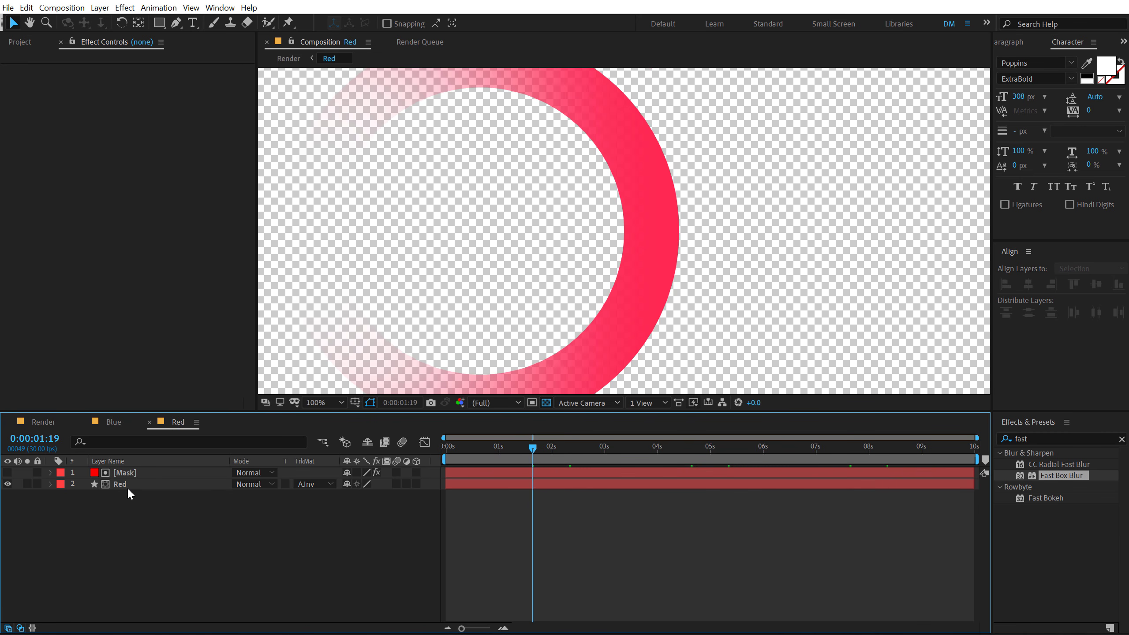
left_click(123, 485)
key("u")
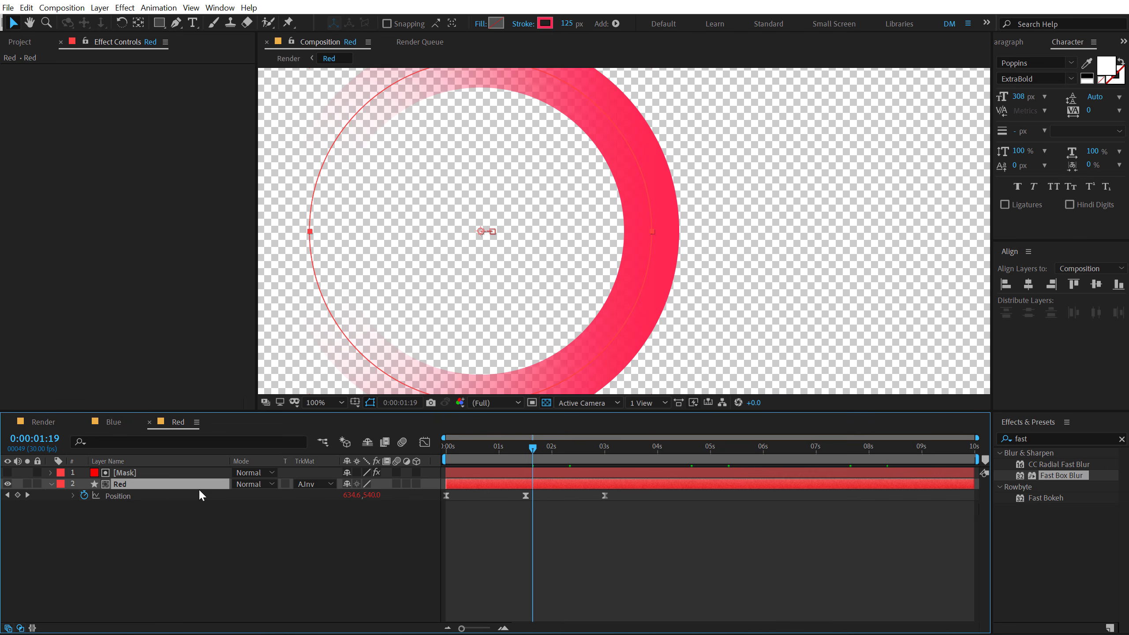
left_click_drag(528, 448, 526, 448)
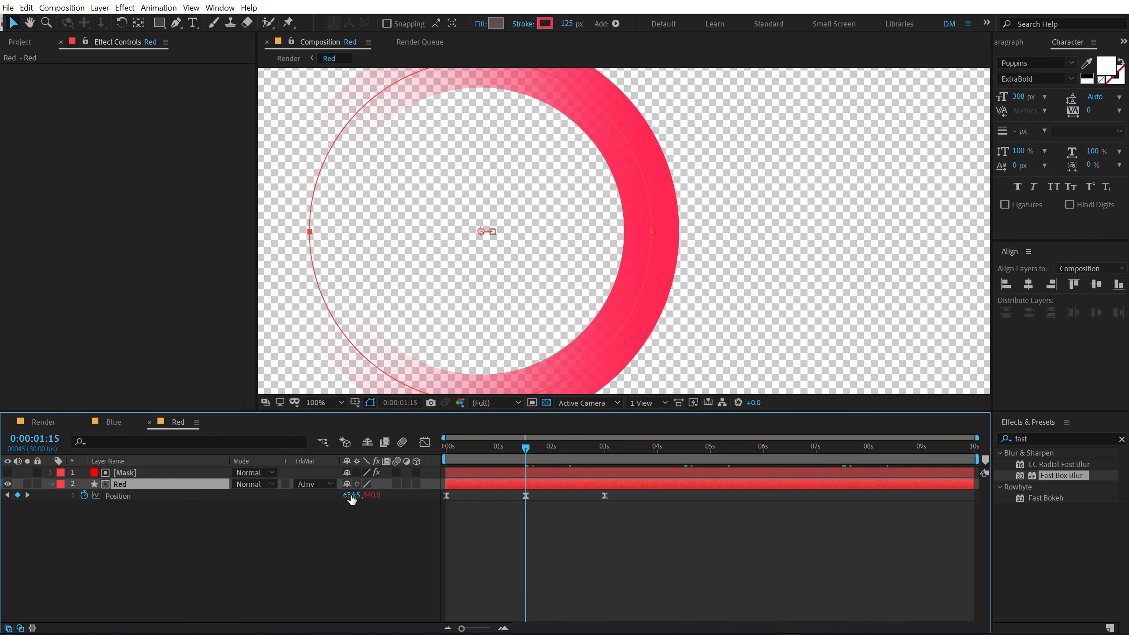
left_click(51, 422)
left_click(138, 537)
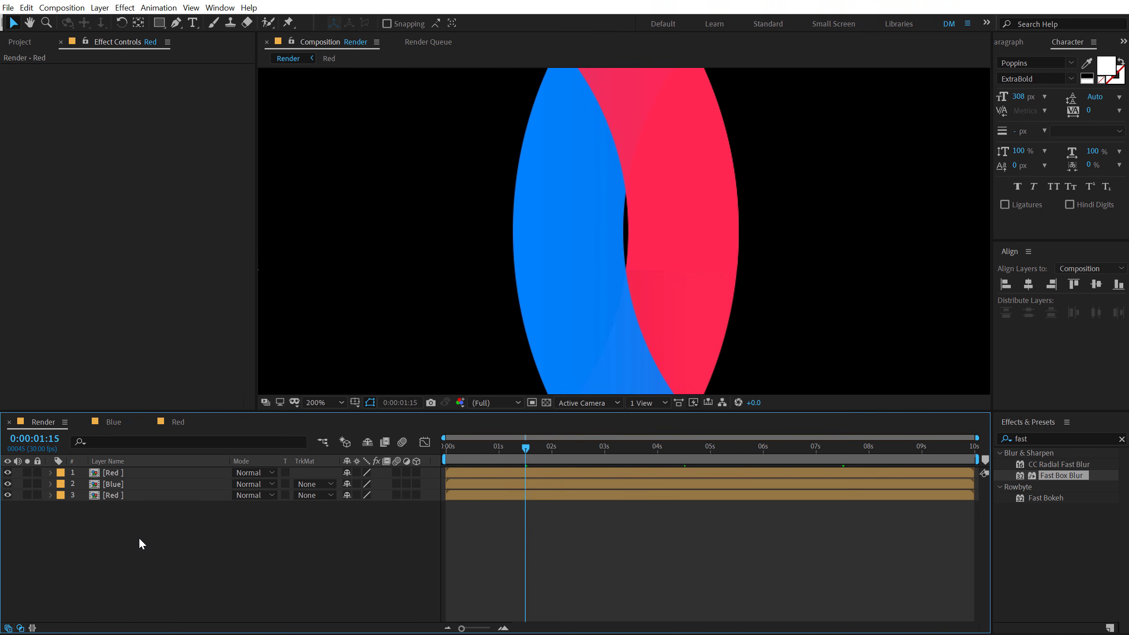
- Pre-compose all three ring layers of the Render composition into a new composition named Animation
key("comma")
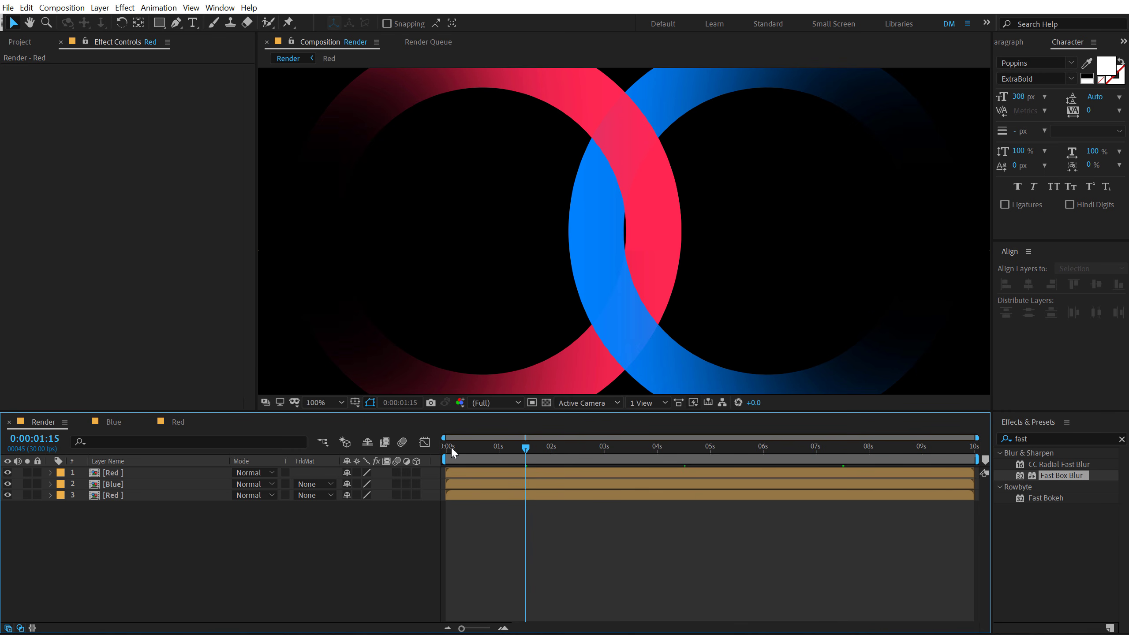
left_click_drag(451, 446, 858, 463)
key("comma")
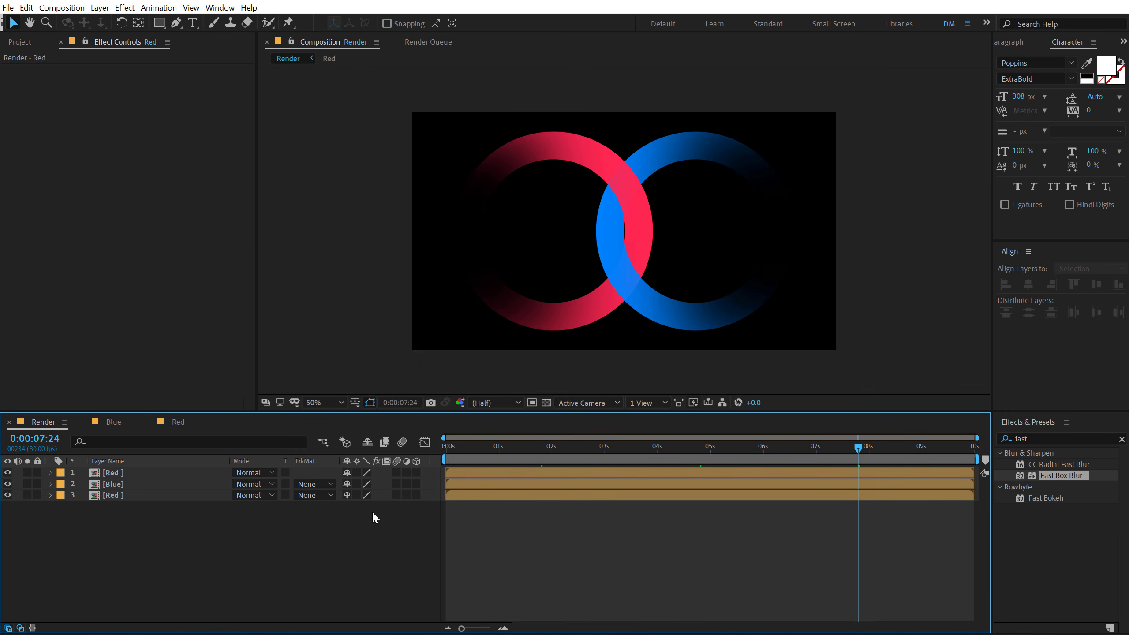
left_click_drag(494, 453, 637, 449)
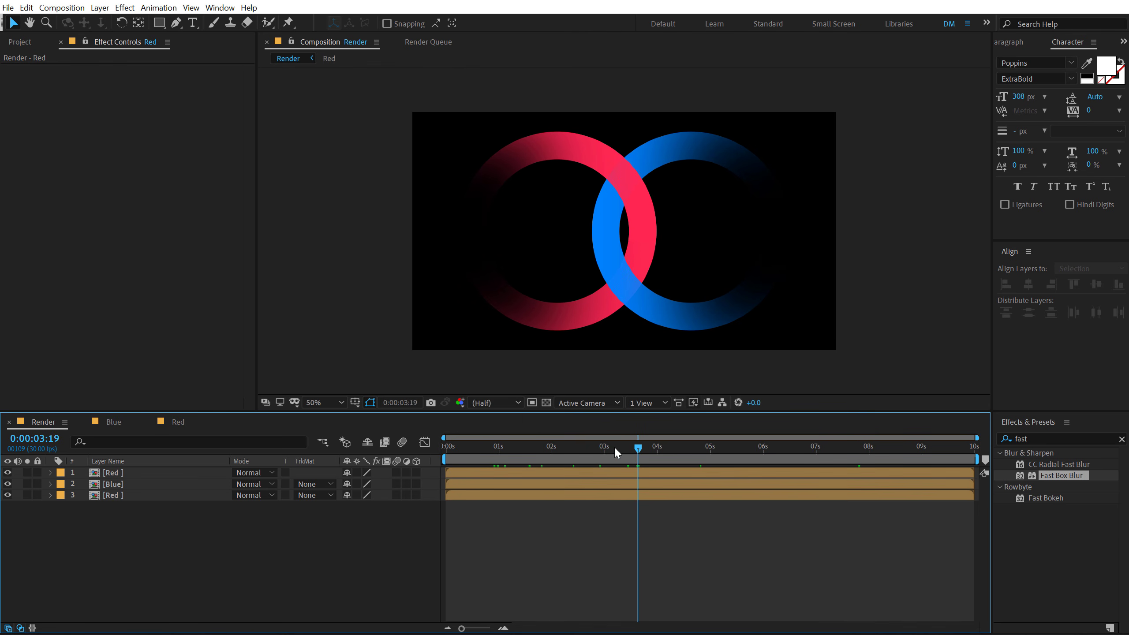
left_click_drag(150, 544, 176, 450)
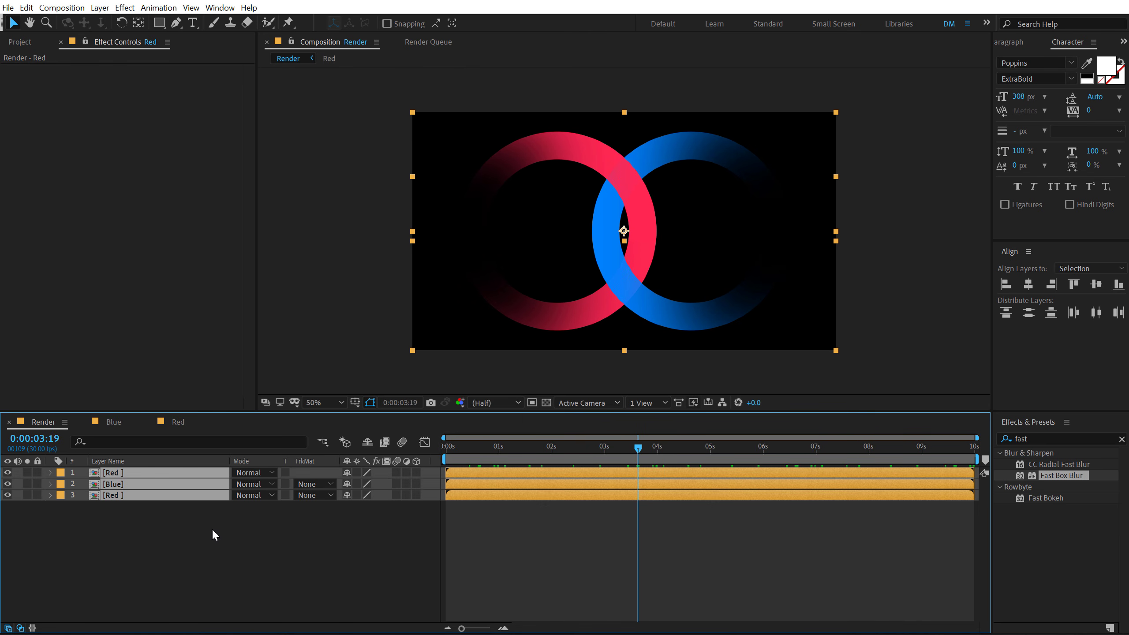
key("ctrl+shift+c")
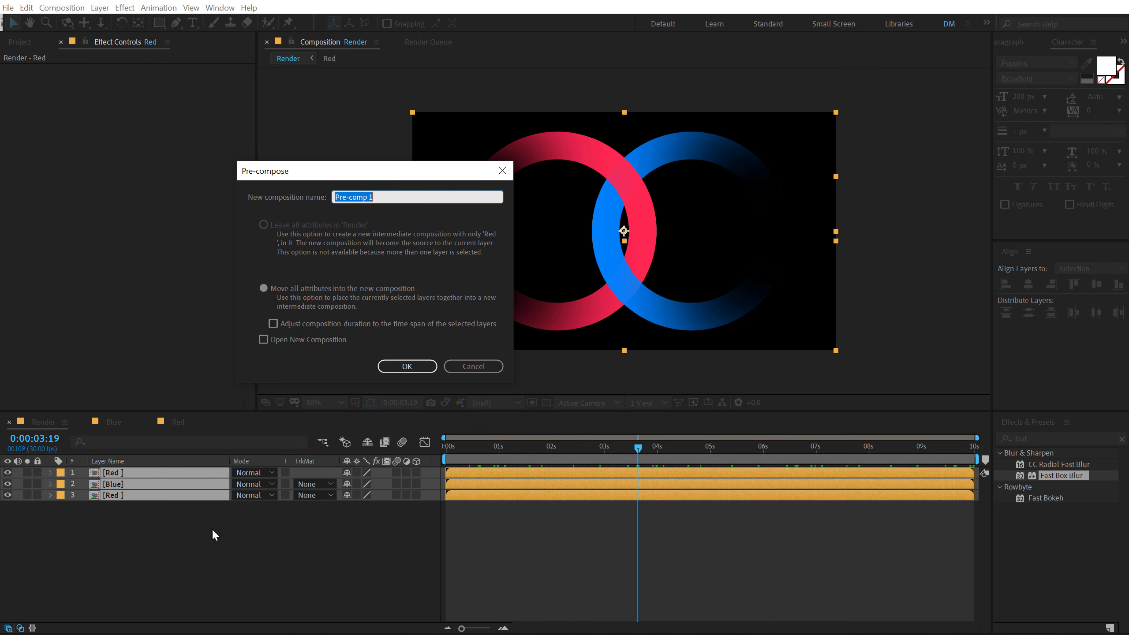
type("Animation")
left_click(421, 369)
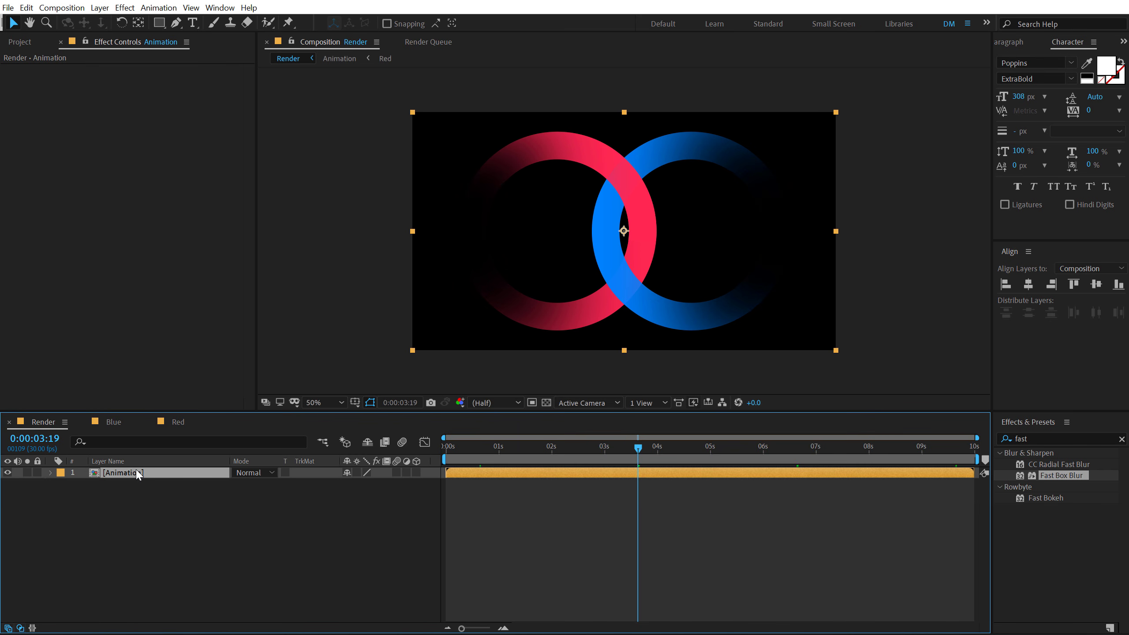
- Duplicate the Animation layer in Render and rename the upper copy Glow
key("ctrl+d")
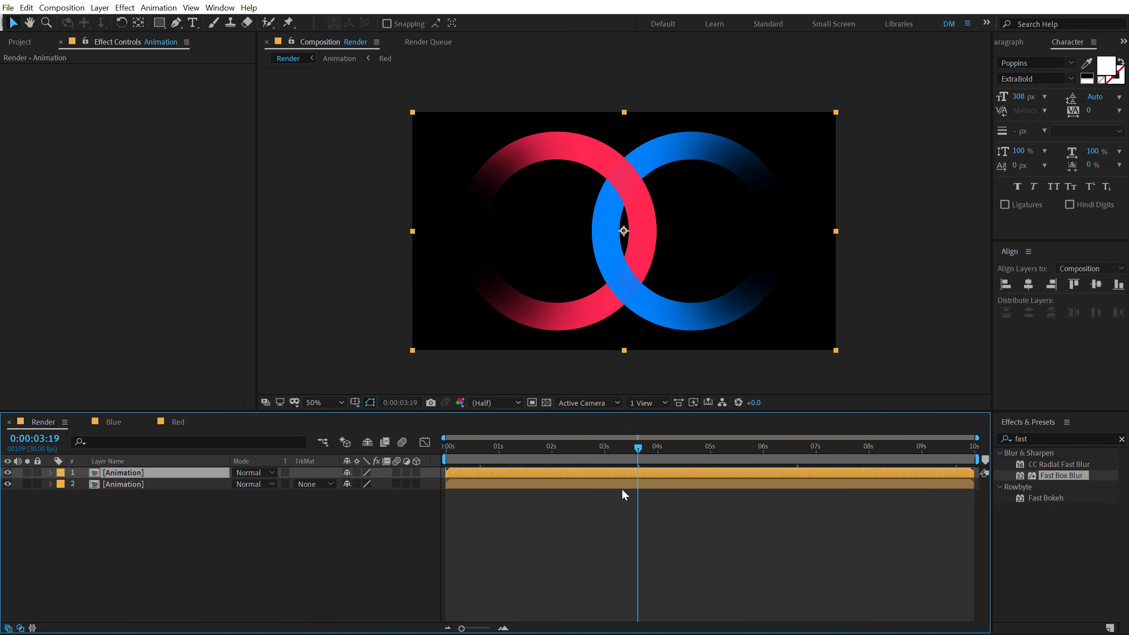
key("Return")
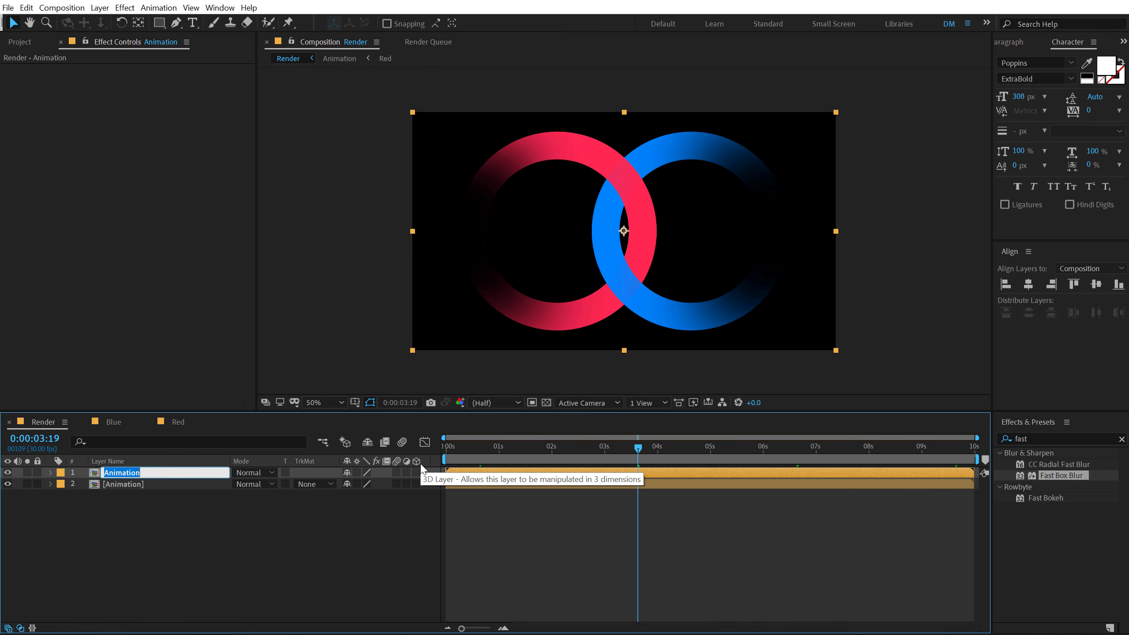
type("Glow")
key("Return")
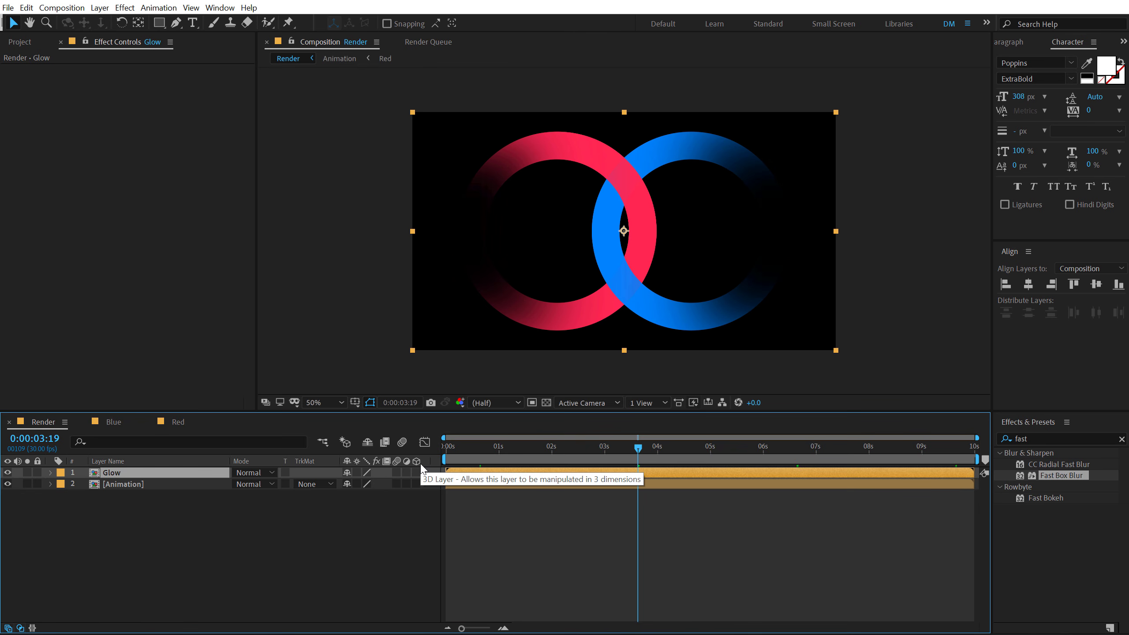
- Find the Stylize Glow effect and apply it to the Glow layer
left_click(1052, 440)
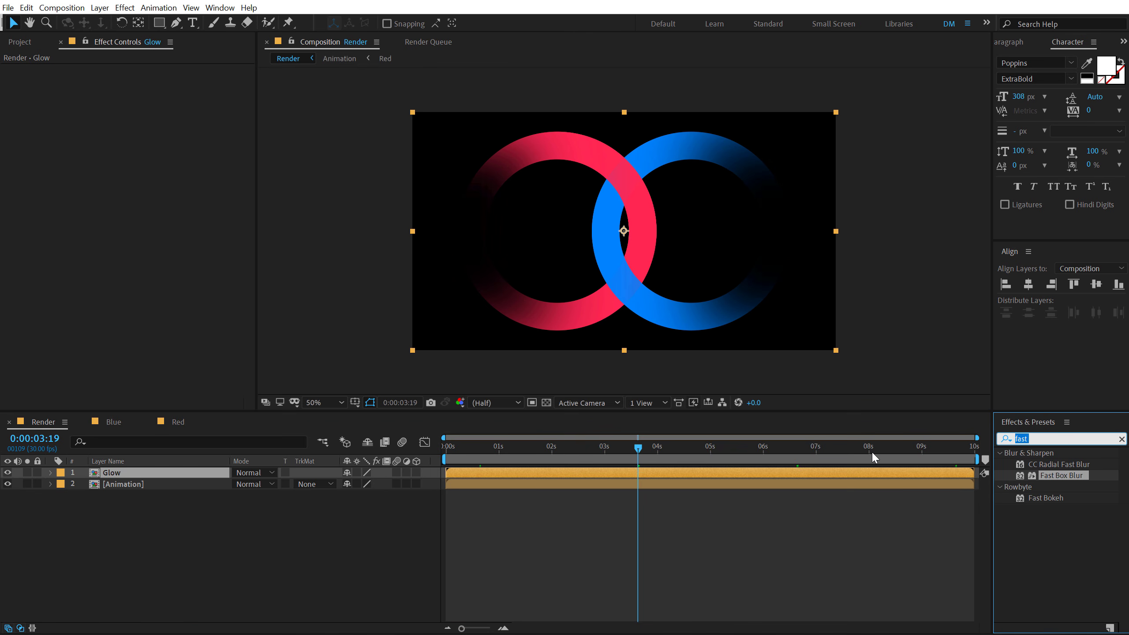
type("glo")
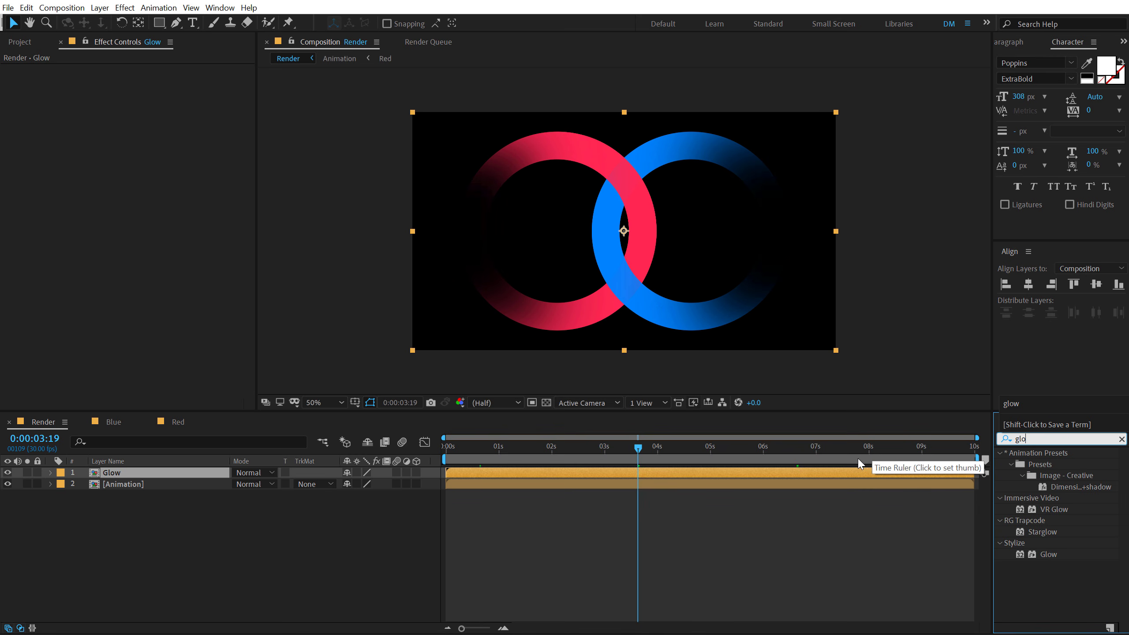
double_click(1041, 552)
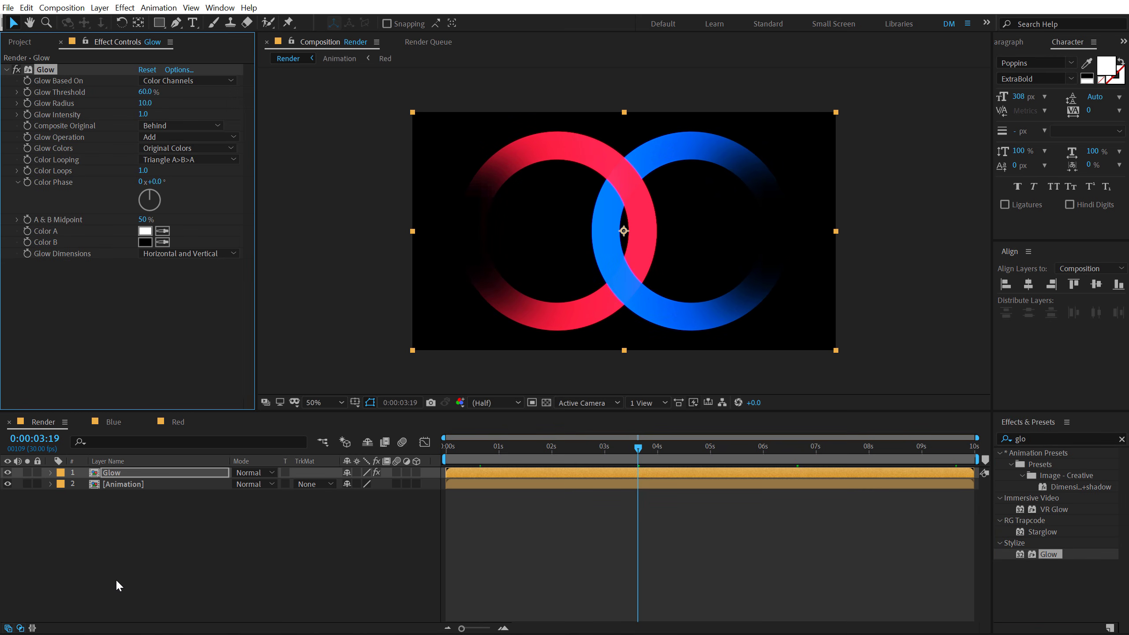
- Create a 1920 x 1080 px solid named BG in dark navy 040216 and place it beneath the other layers
left_click(147, 551)
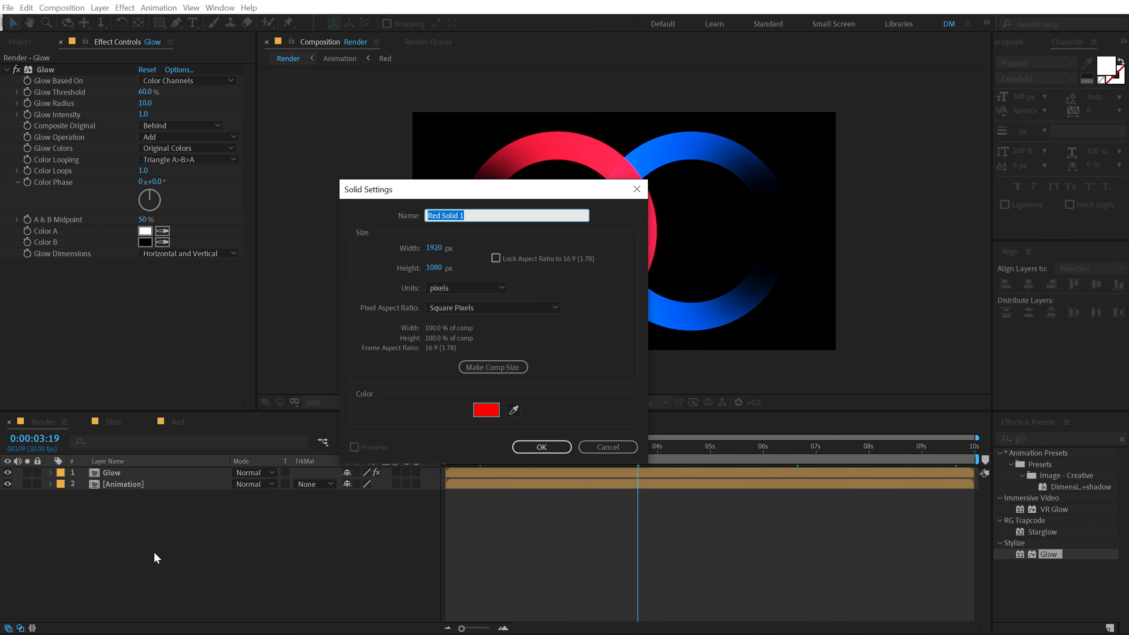
type("BG")
left_click(486, 410)
left_click(391, 336)
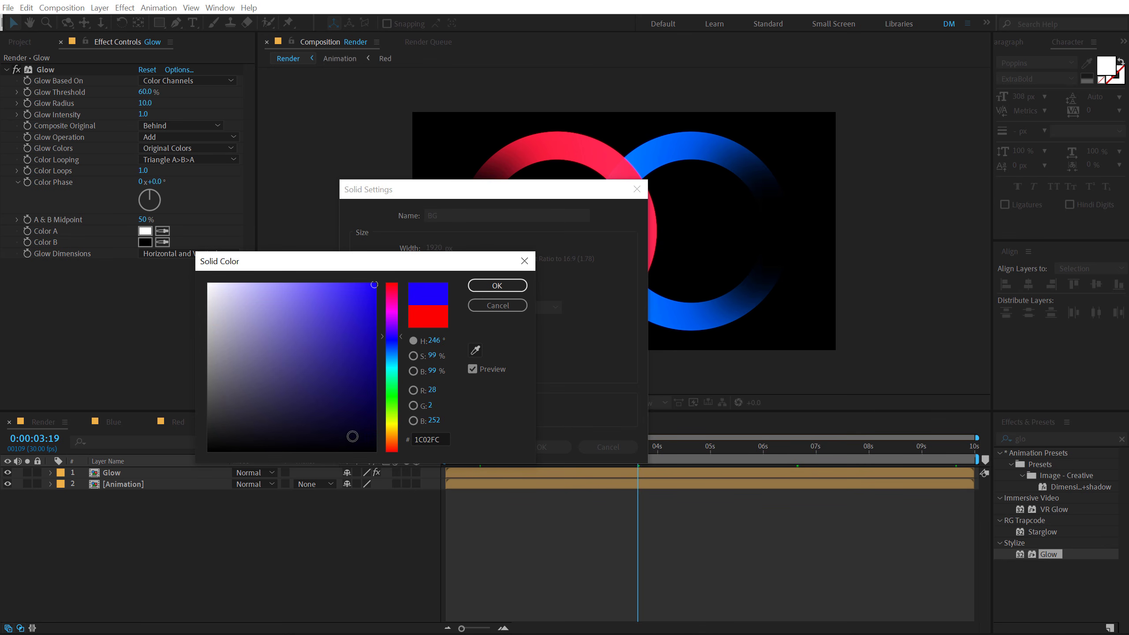
left_click(352, 436)
left_click(497, 285)
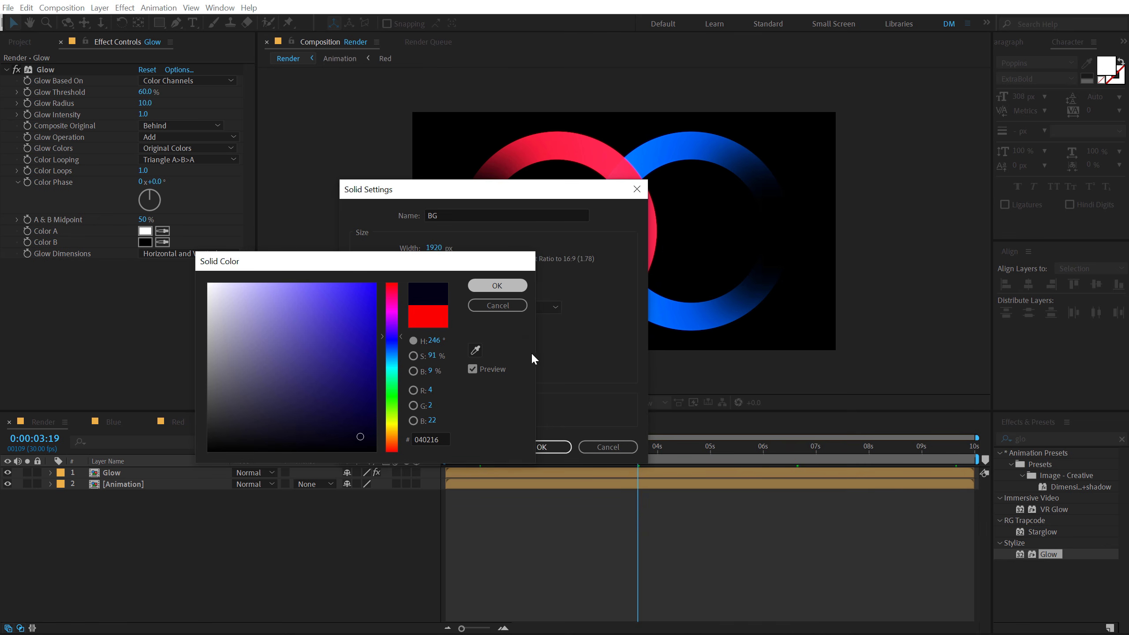
left_click(541, 446)
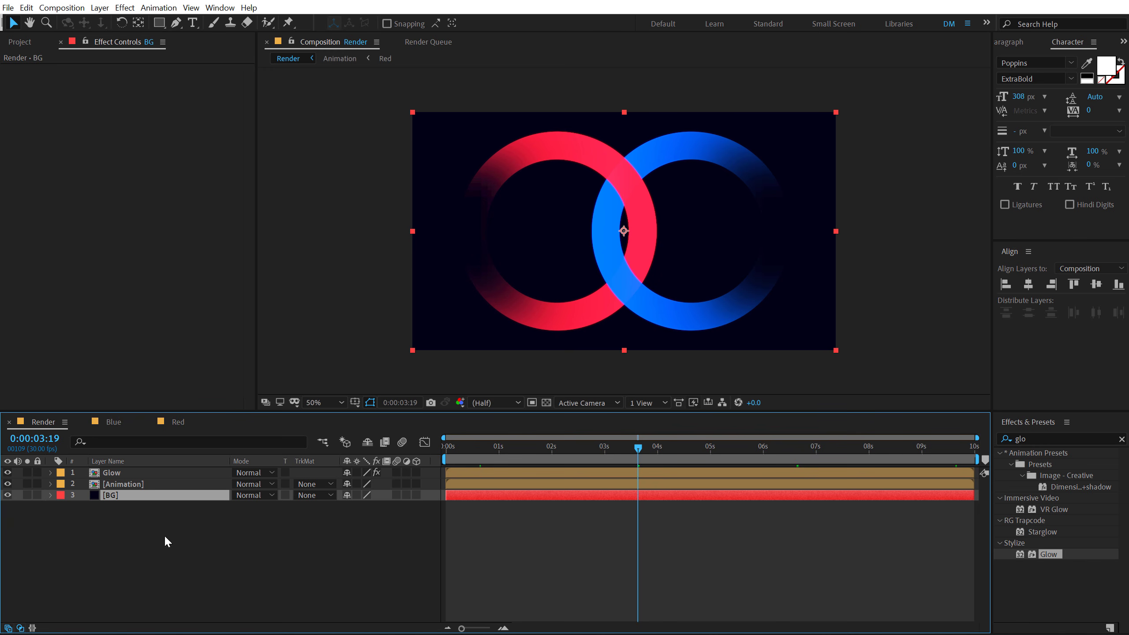
- Switch the project colour depth to 16 bpc
key("slash")
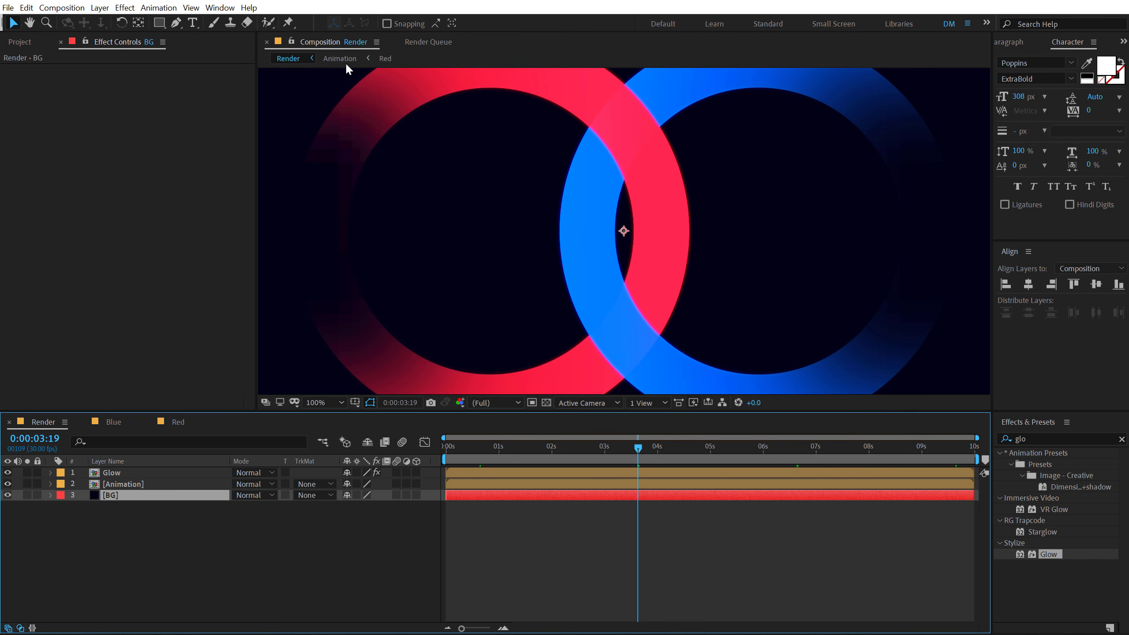
left_click(20, 42)
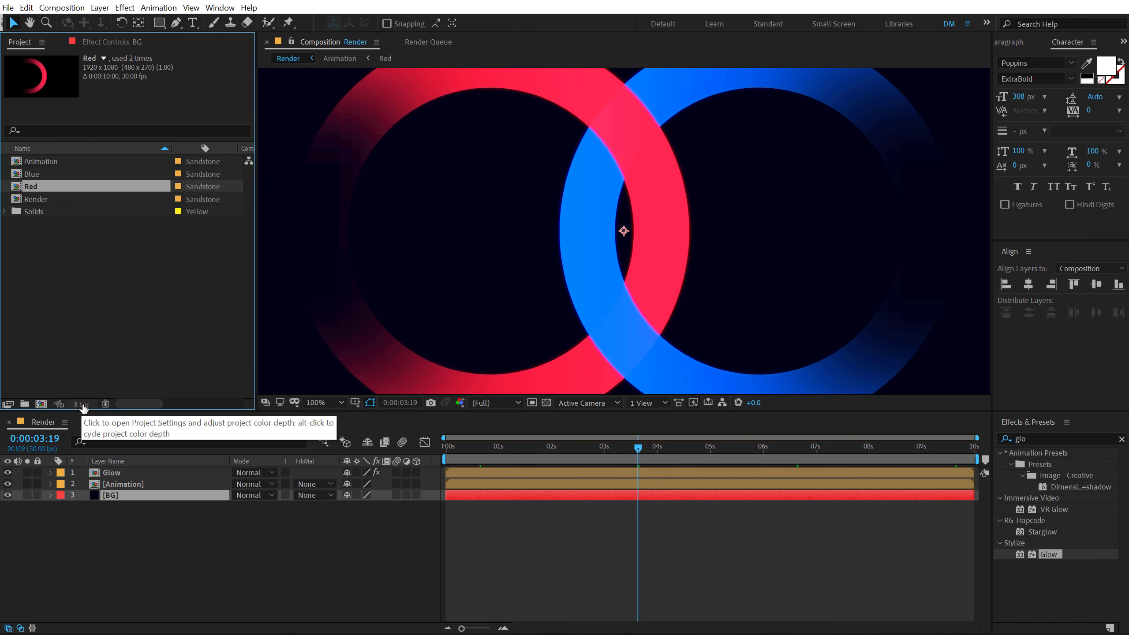
left_click(81, 404, "alt")
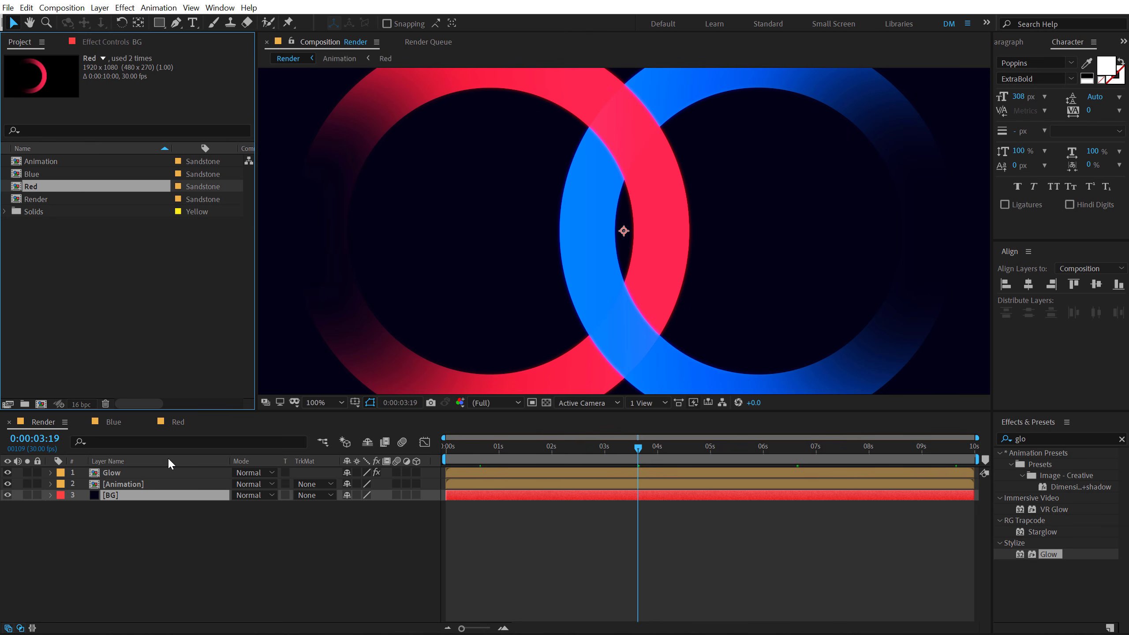
- Apply a Fill effect to the BG layer and set its colour to dark navy 050816
left_click(131, 500)
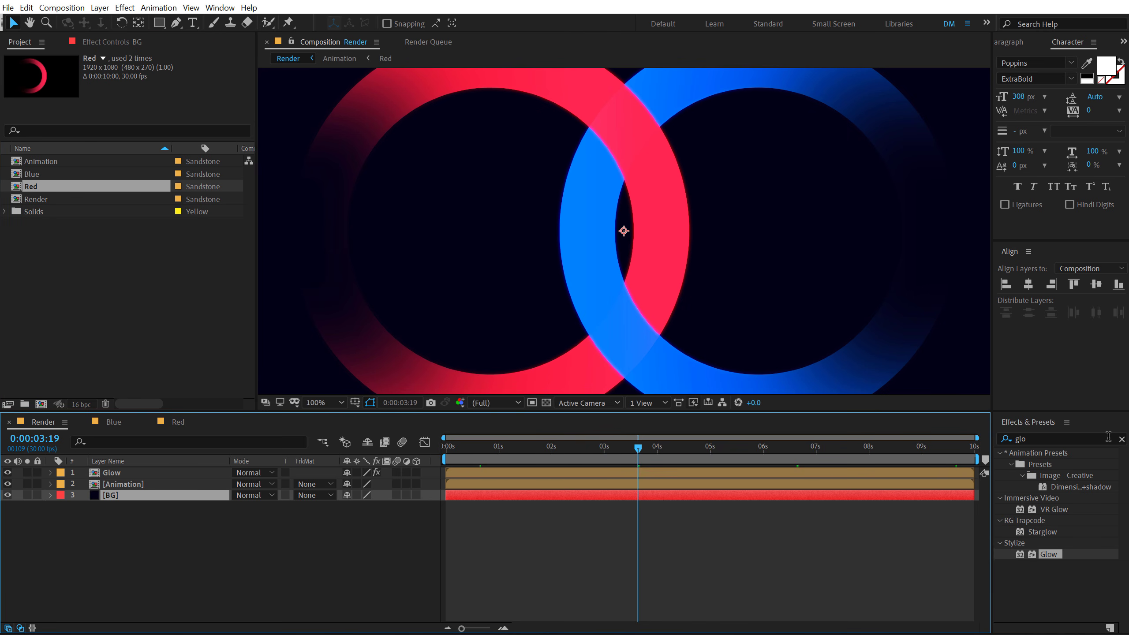
left_click(1049, 438)
type("fill")
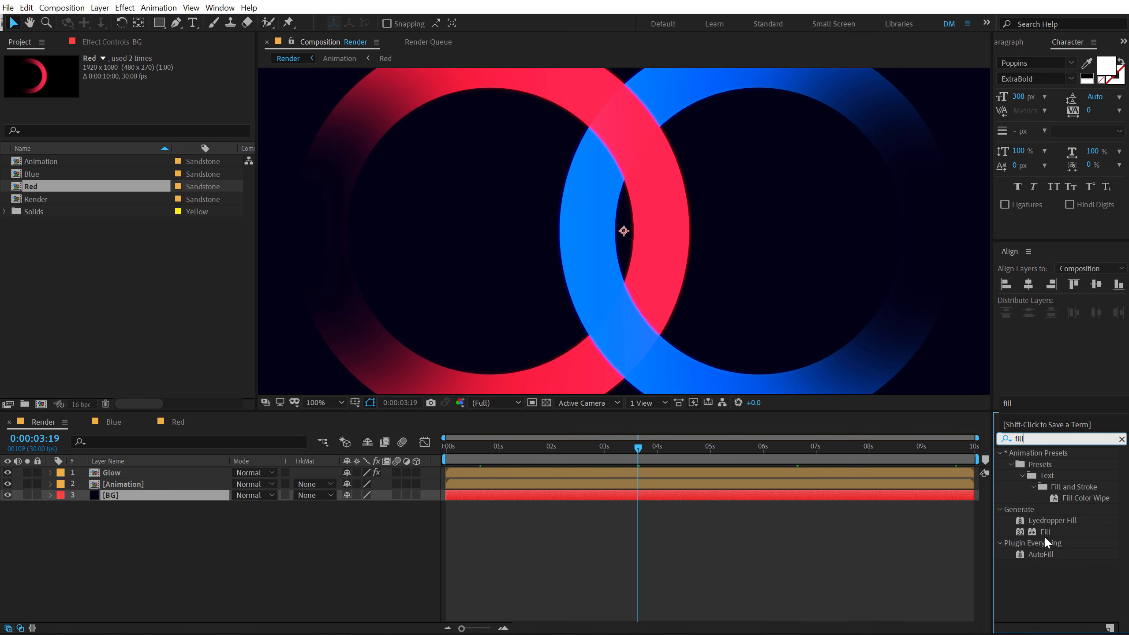
double_click(1044, 531)
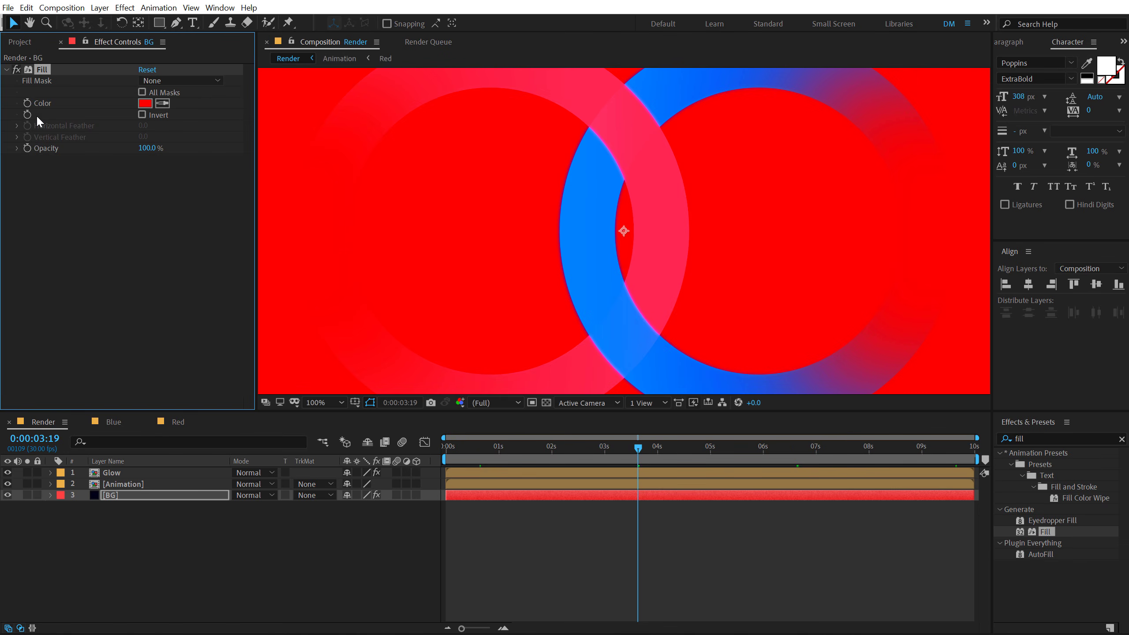
left_click(151, 105)
left_click(391, 343)
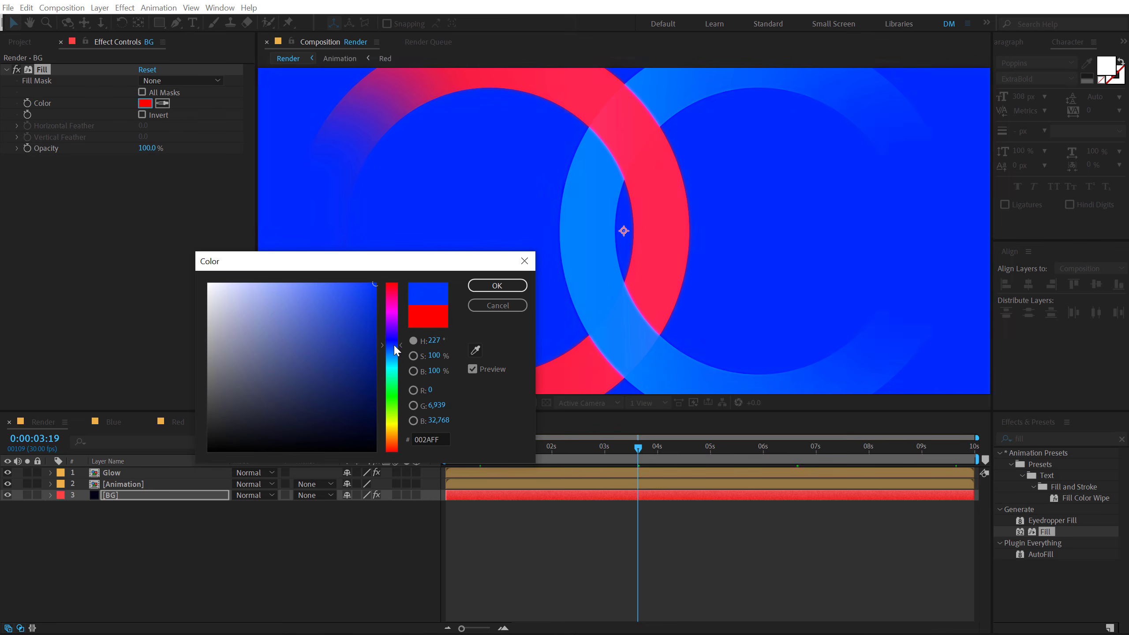
left_click(343, 438)
left_click_drag(343, 437, 339, 436)
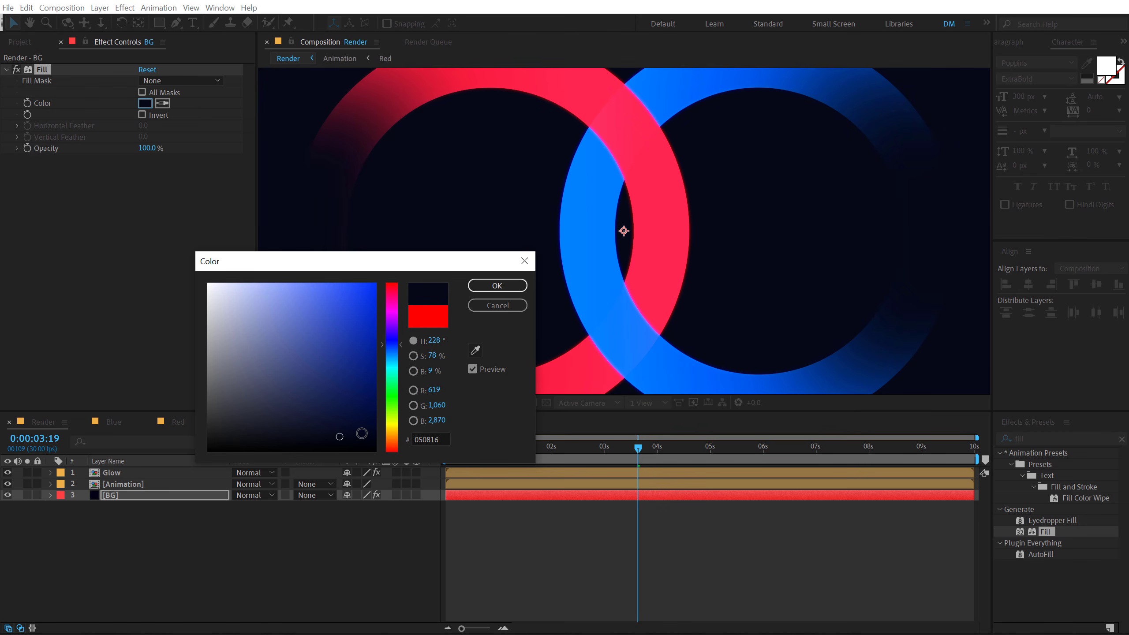
left_click(496, 285)
key("comma")
key("comma")
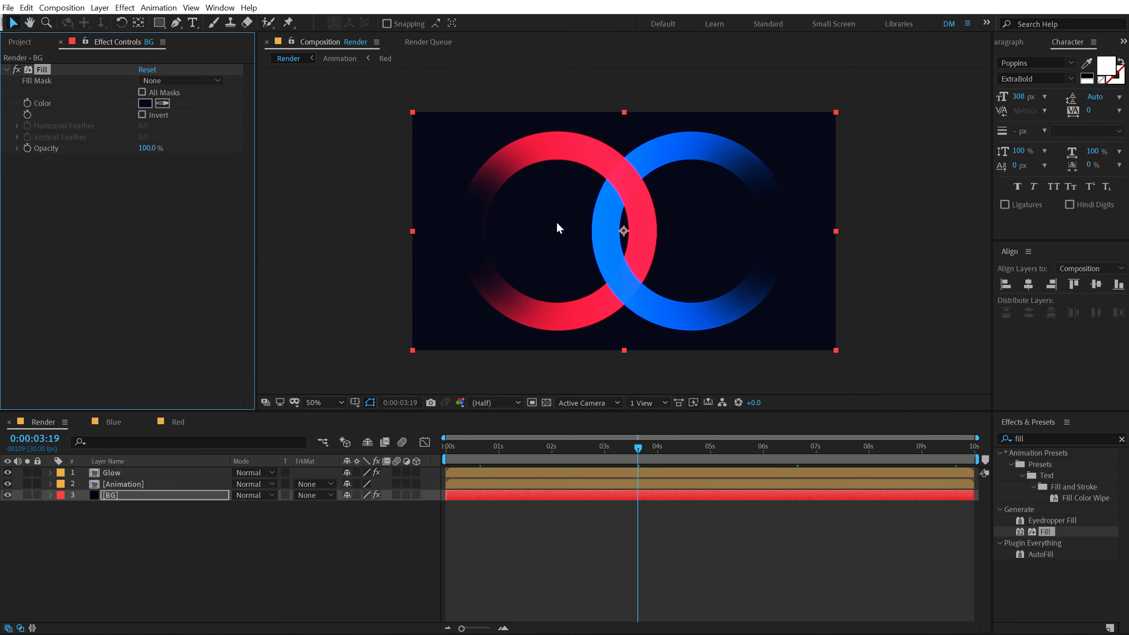
- Set the Glow Radius of the Glow layer's effect to 500
left_click(129, 472)
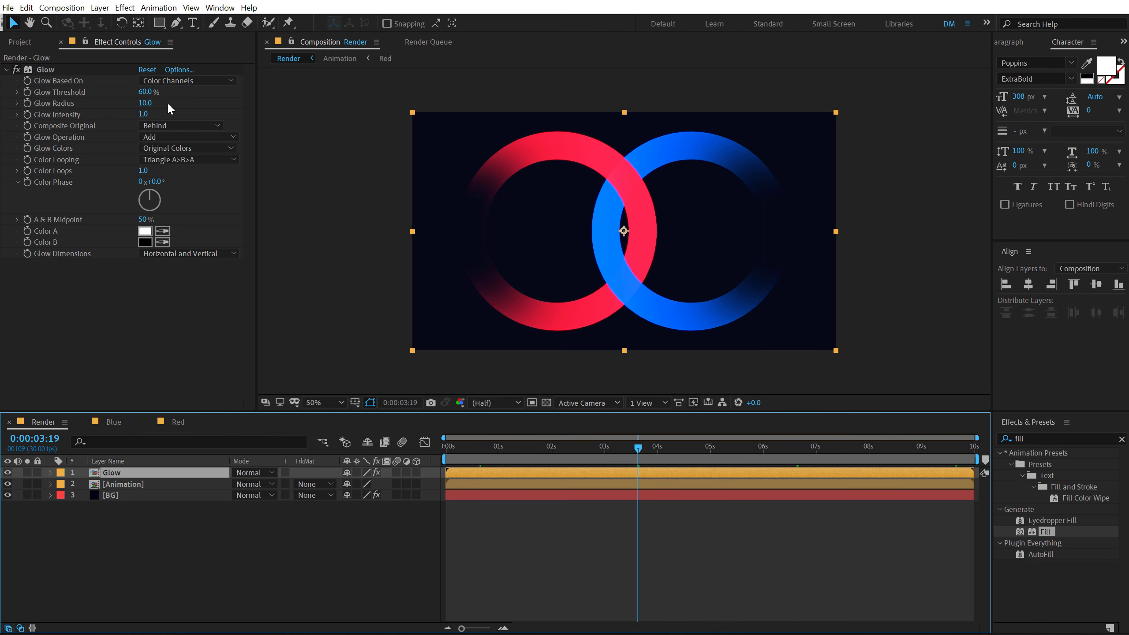
left_click(146, 102)
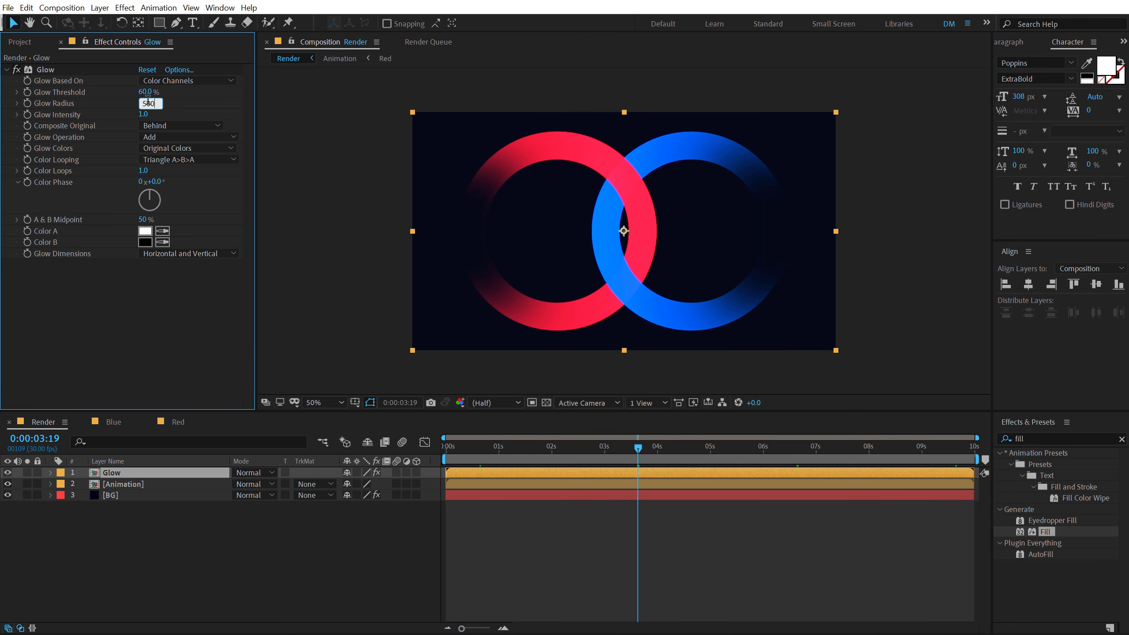
key("Return")
- Set the Render composition's preview resolution to Full and inspect the glow around the rings
key("slash")
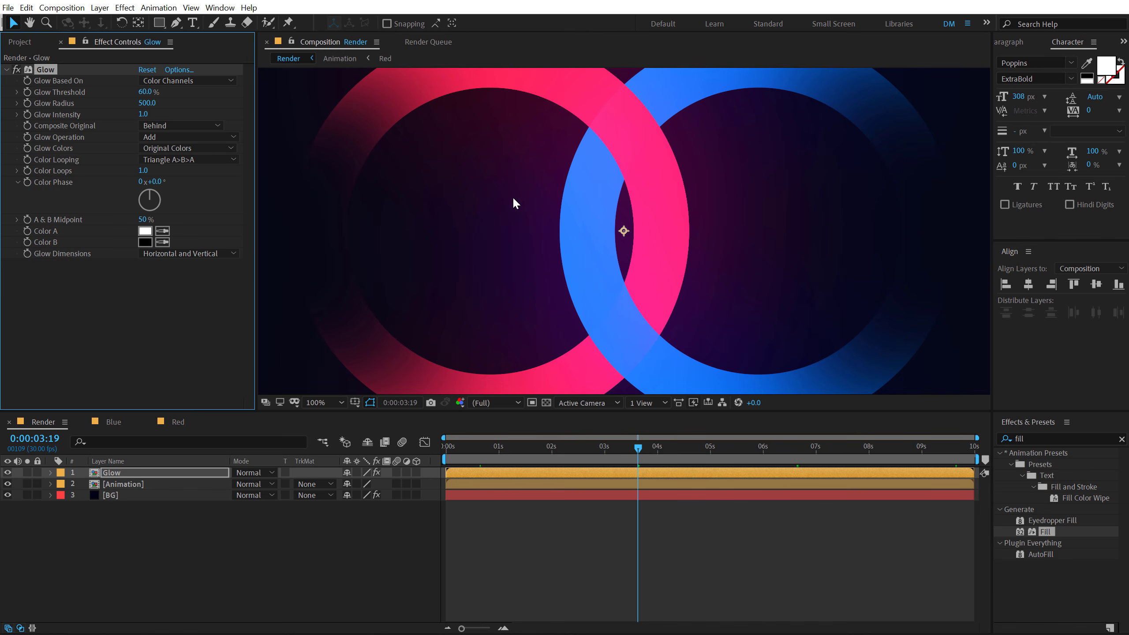
left_click(501, 403)
left_click(496, 432)
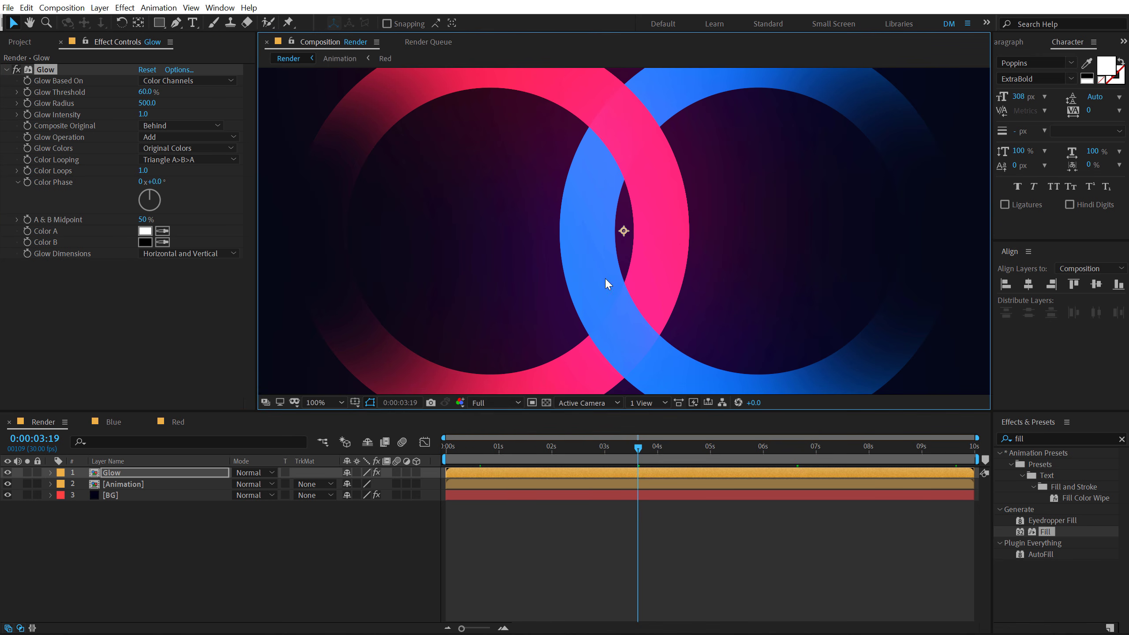
key("comma")
key("slash")
key("comma")
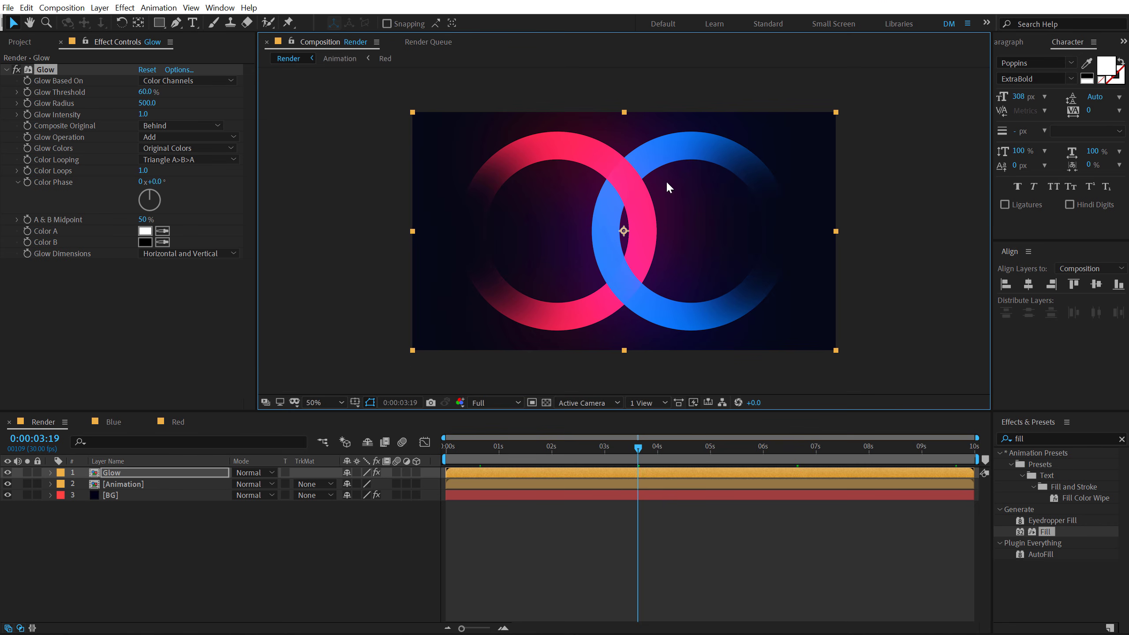
- Add a white Poppins ExtraBold text layer reading "Creative." over the rings in the Render composition
left_click(217, 537)
key("ctrl+t")
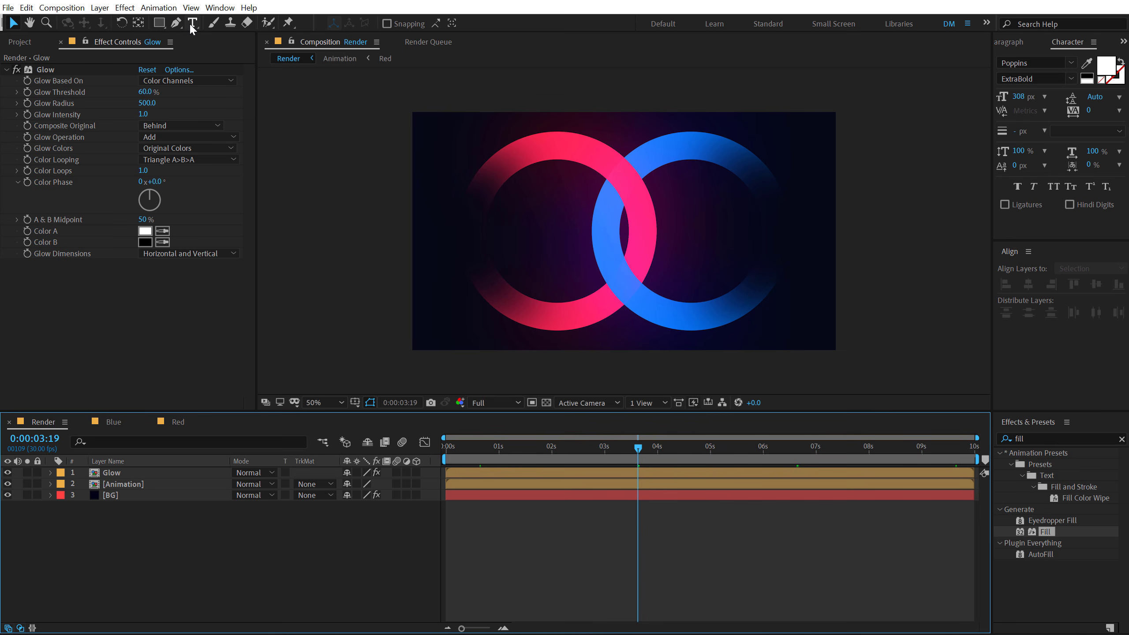
left_click(464, 250)
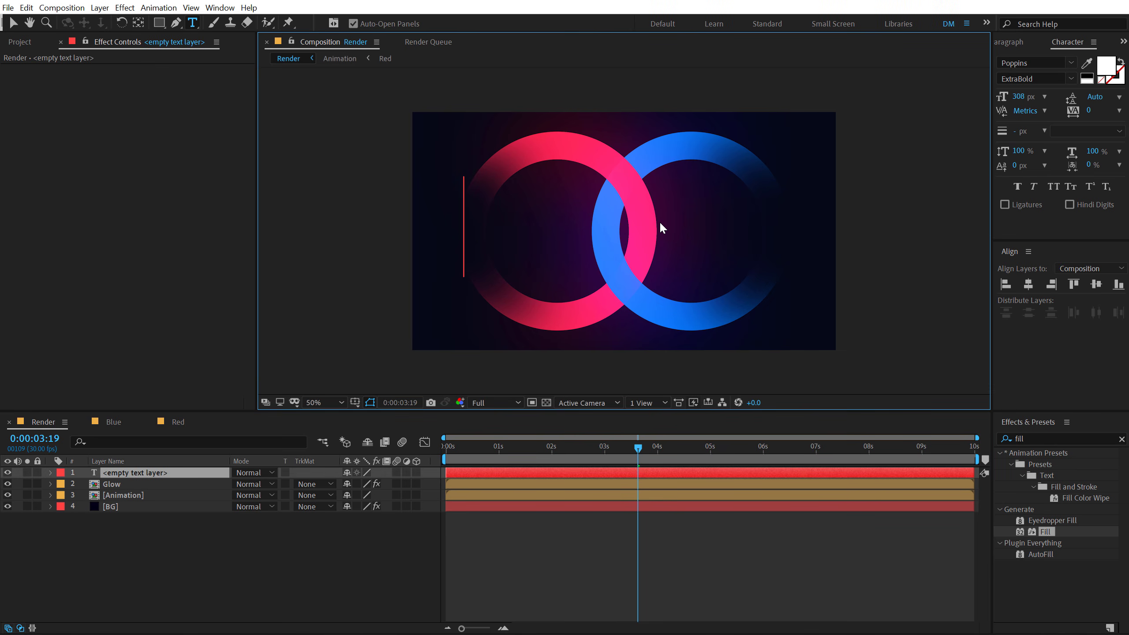
type("Crea")
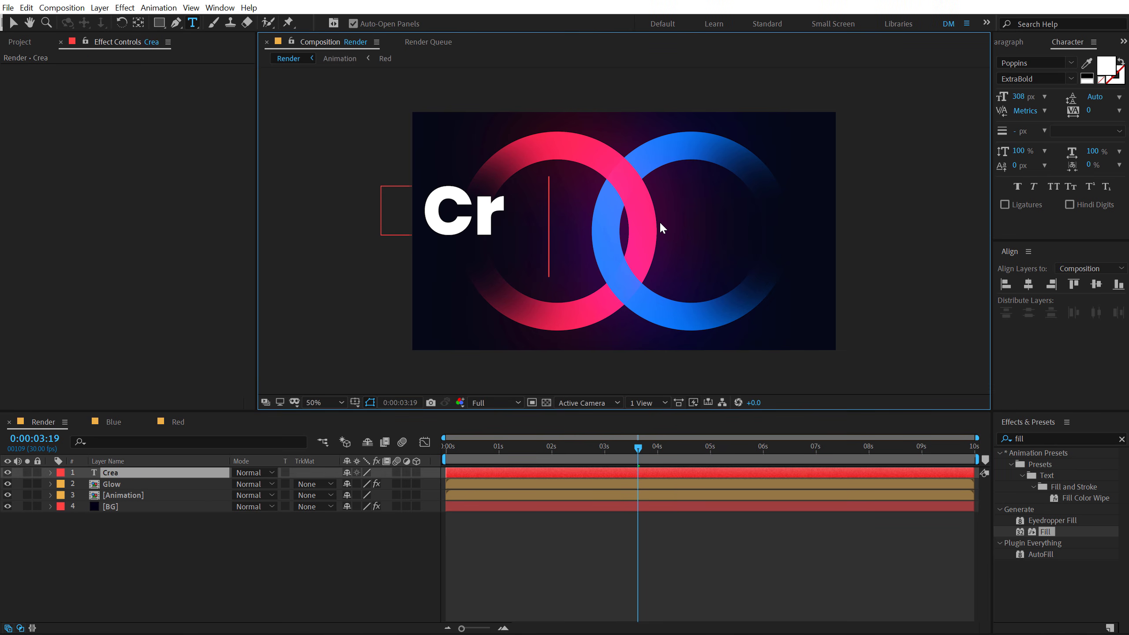
type("tive.")
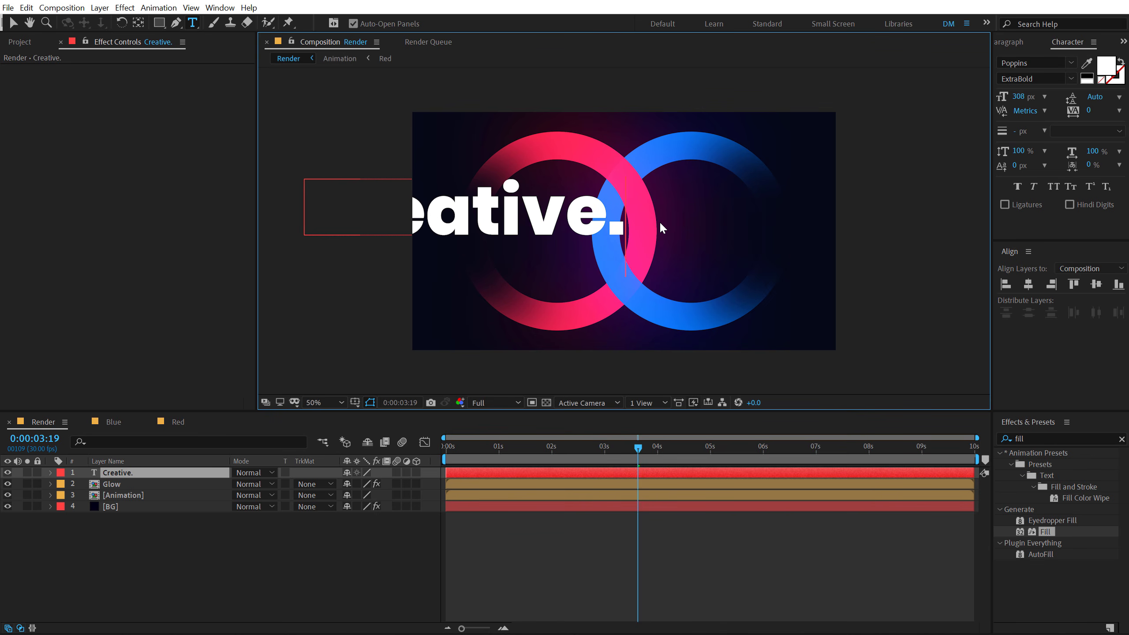
left_click(13, 22)
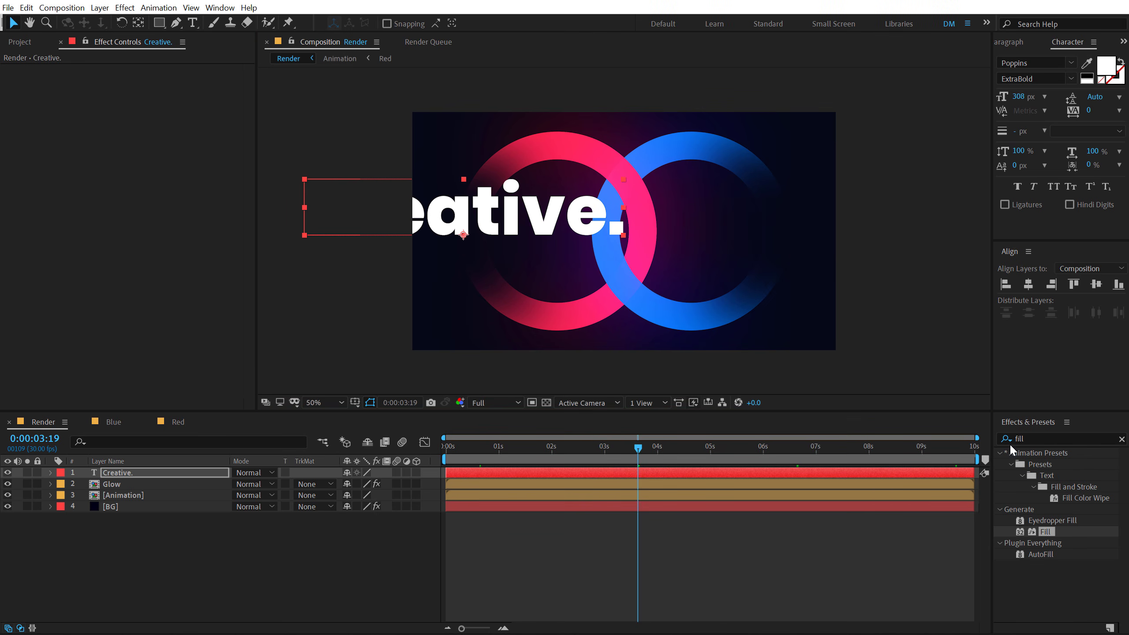
- Centre the "Creative." text horizontally and vertically in the composition and move its layer directly below the Glow layer
left_click(1028, 284)
left_click(1095, 284)
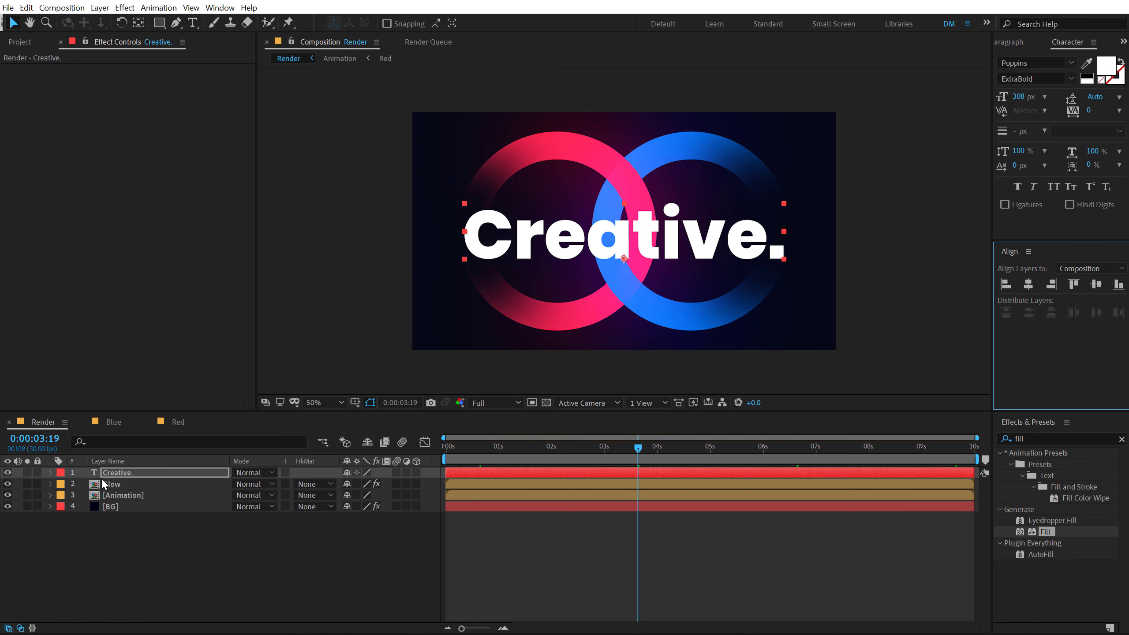
left_click_drag(107, 481, 113, 488)
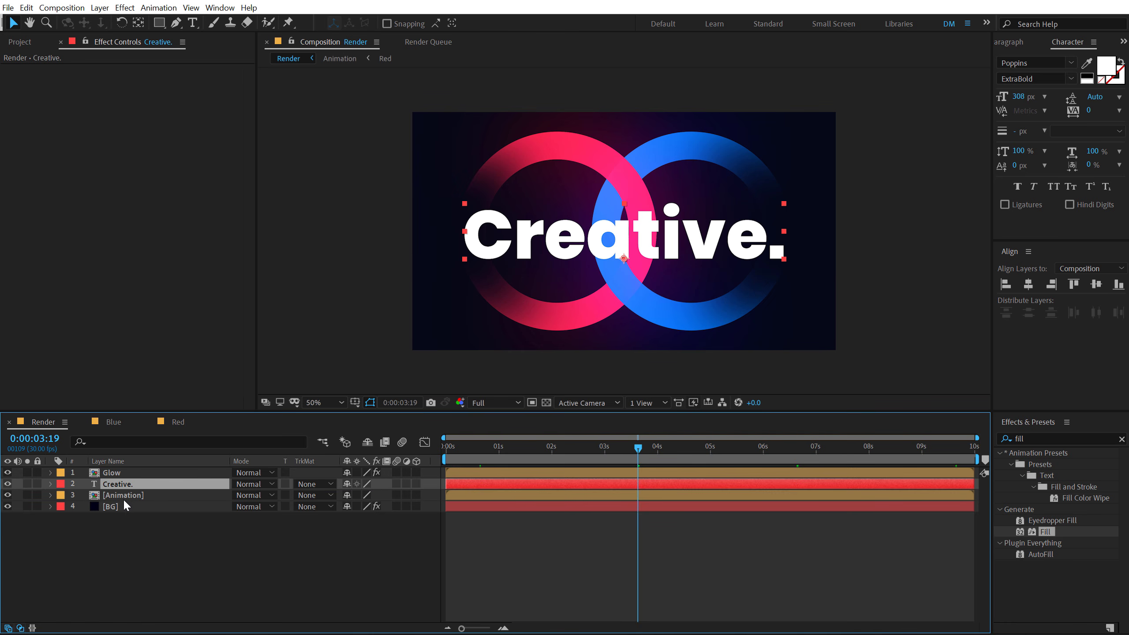
left_click(122, 517)
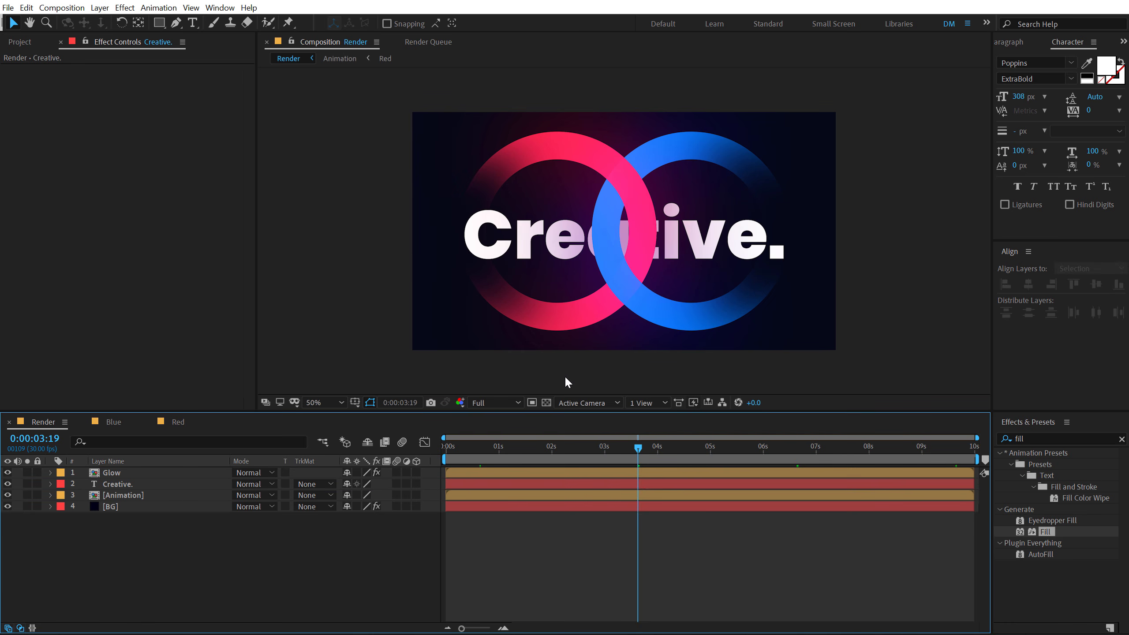
- Set the "Creative." text's font size to 322 px and re-centre it vertically in the composition
left_click(120, 485)
left_click_drag(1018, 96, 1029, 99)
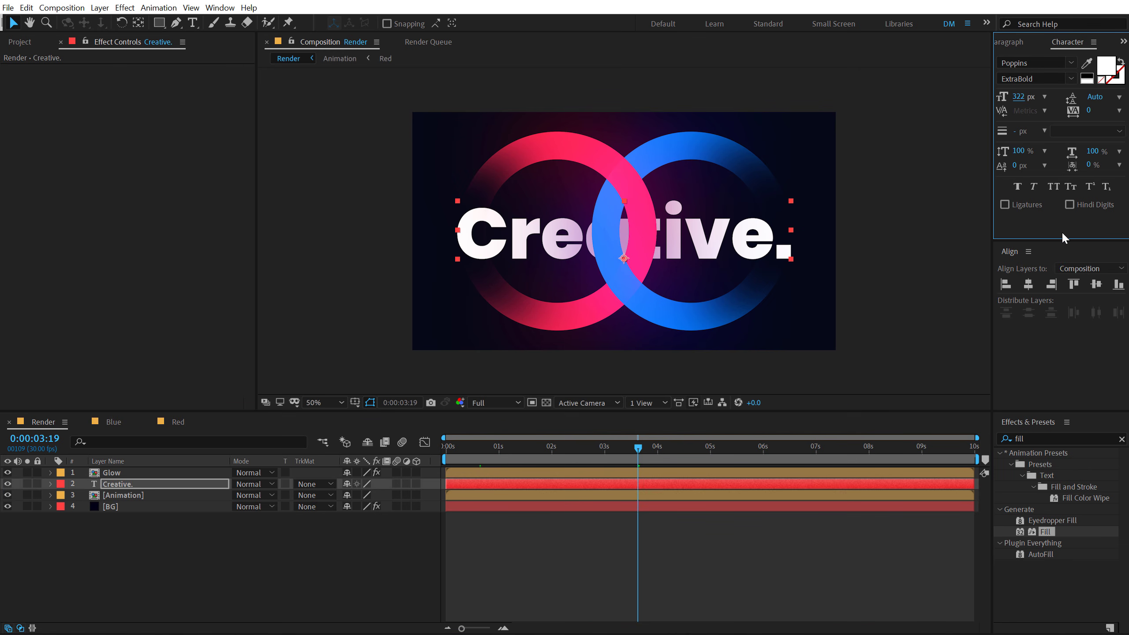
left_click(1096, 284)
left_click(1121, 439)
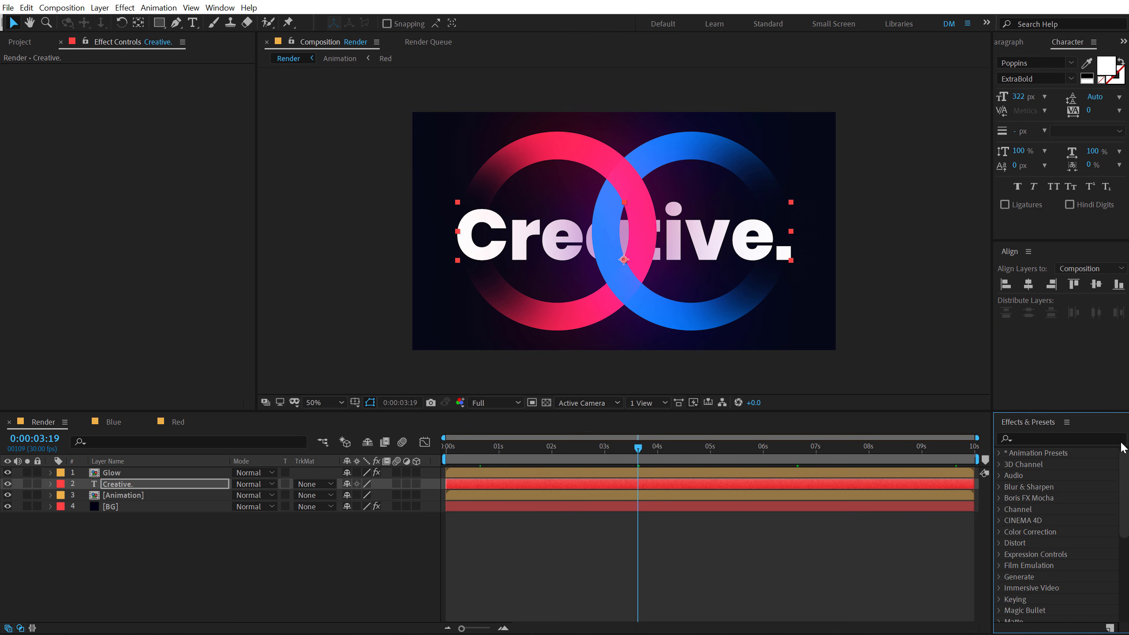
- Add a Tracking animator to the "Creative." text layer with the current time at 0:00:00:00
left_click(464, 446)
left_click_drag(463, 446, 381, 483)
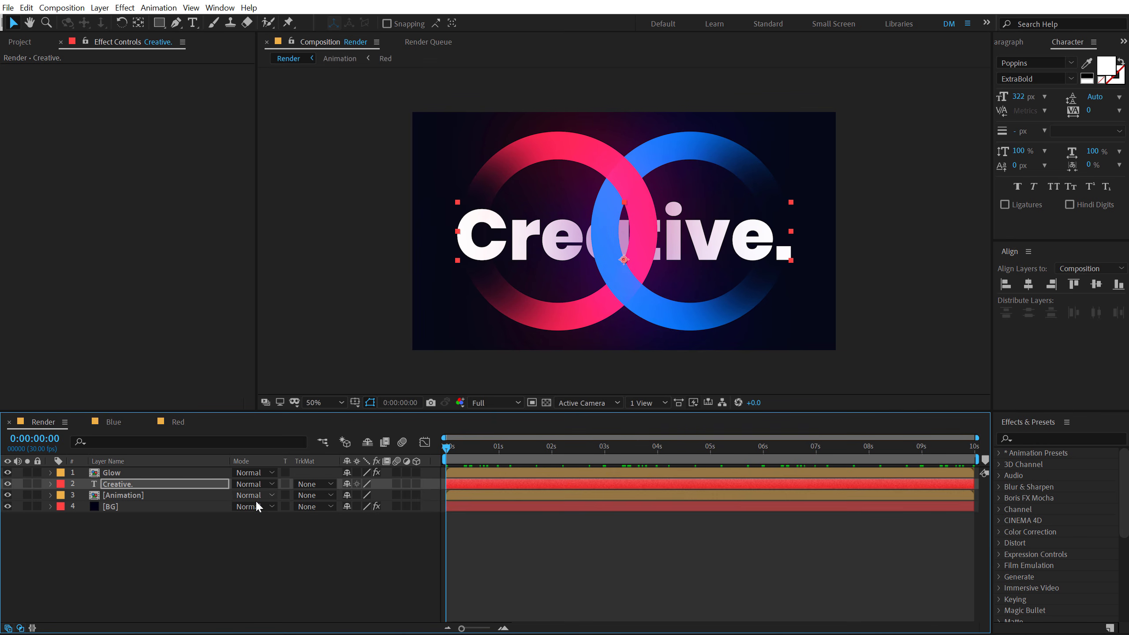
left_click(76, 485)
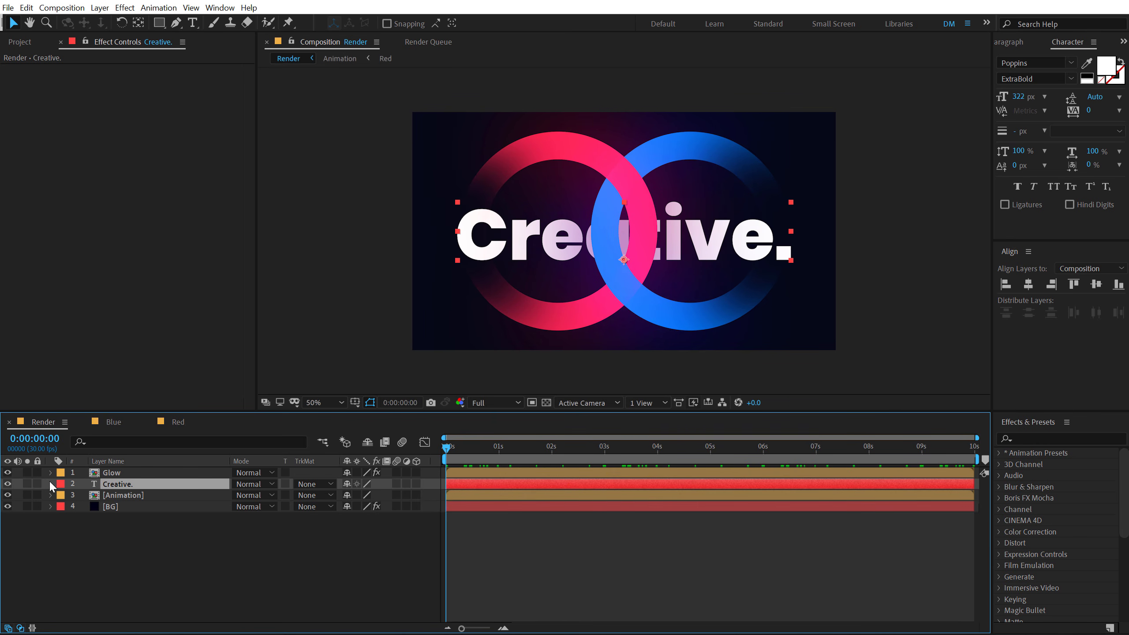
left_click(50, 480)
left_click(423, 494)
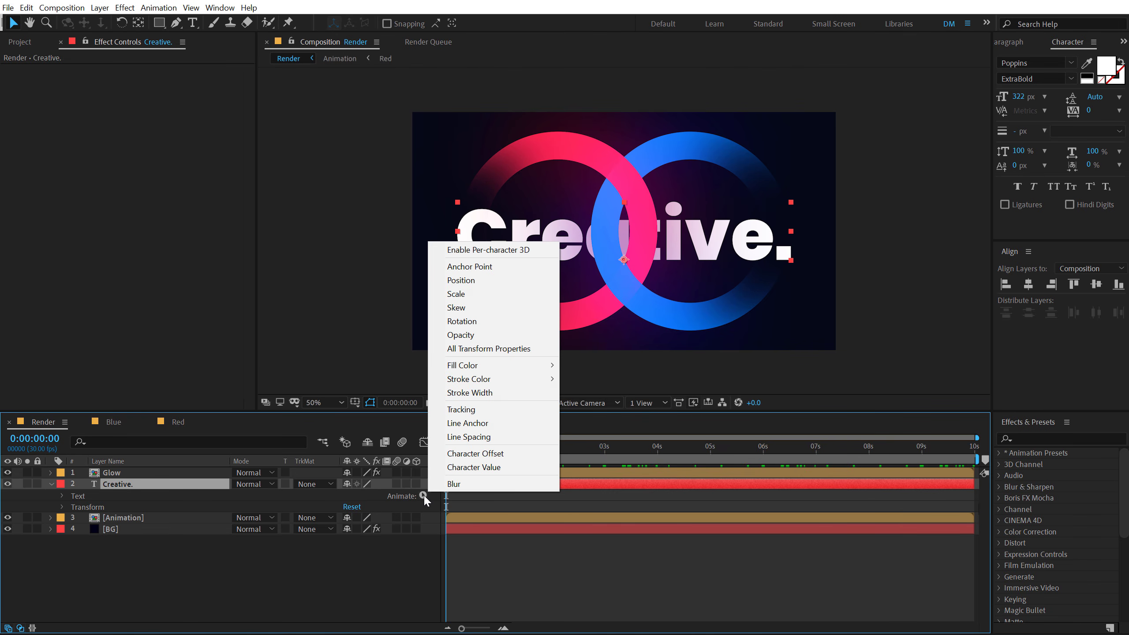
left_click(471, 409)
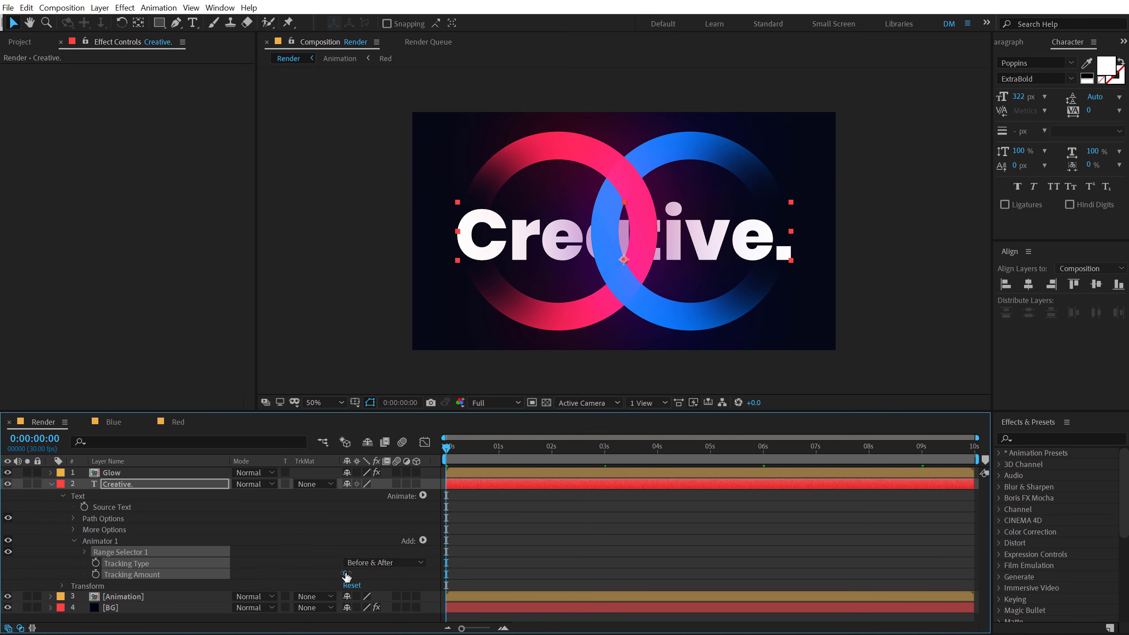
- Set the text animator's Tracking Amount to 10 and keyframe it at 0:00:00:00
left_click(345, 573)
type("20")
key("Return")
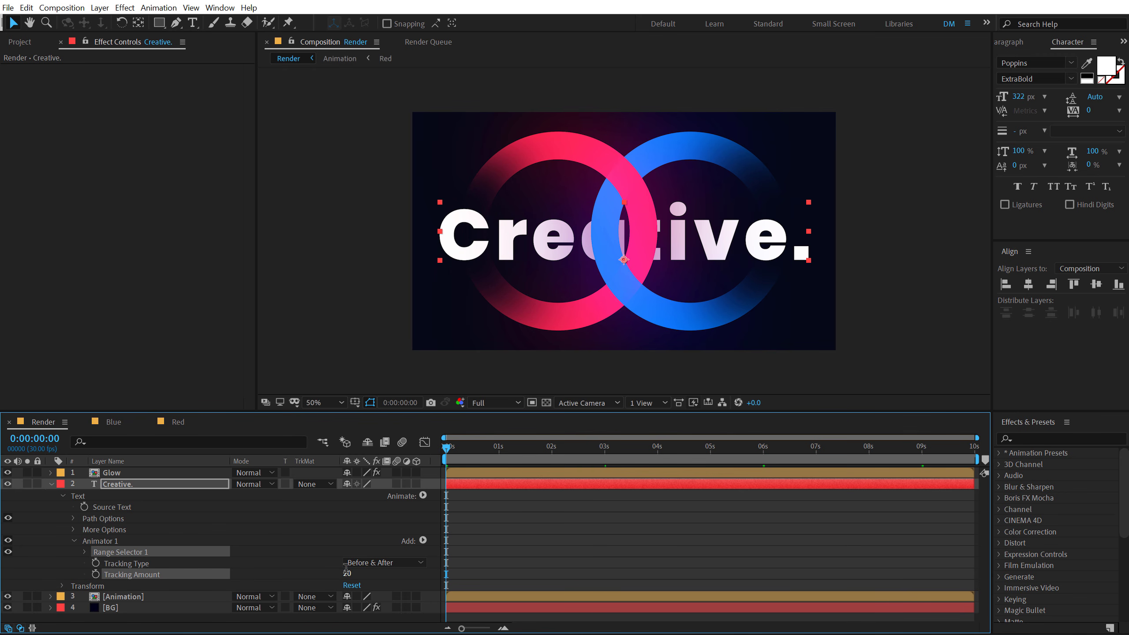
left_click(347, 574)
type("10")
key("Return")
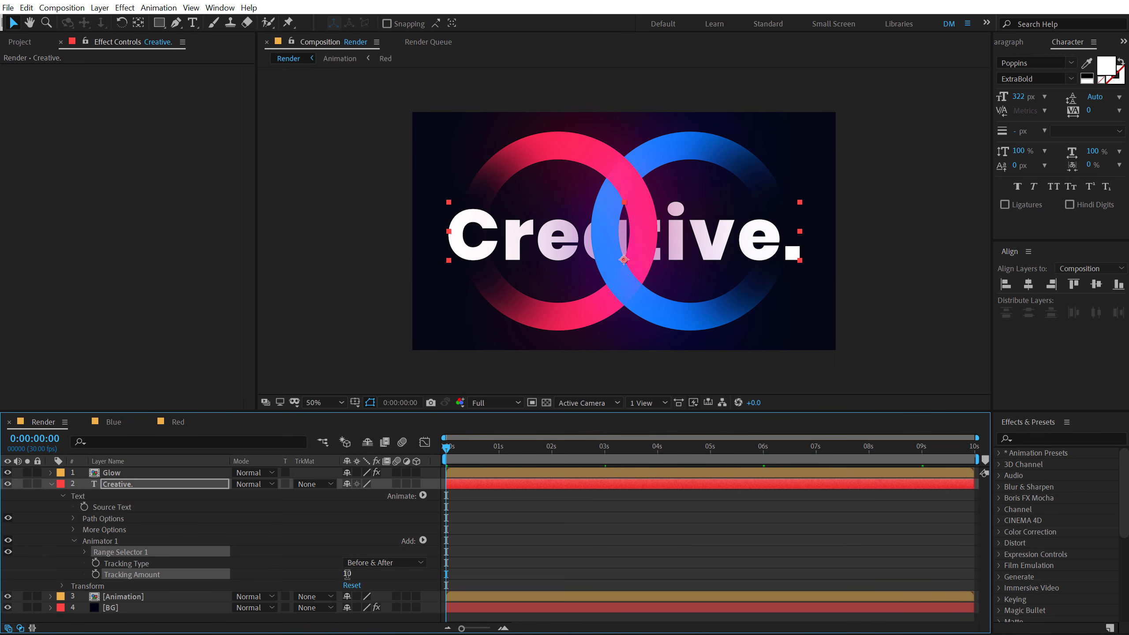
left_click(96, 574)
- Add a second Tracking Amount keyframe with the value 0 at 0:00:01:15
left_click(523, 448)
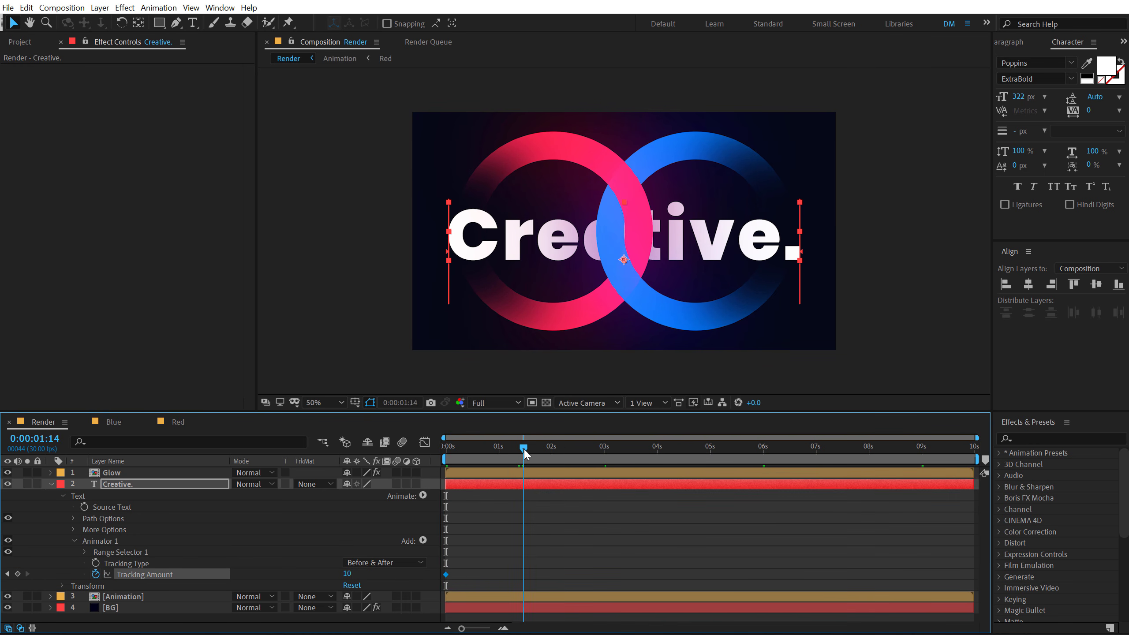
left_click(525, 453)
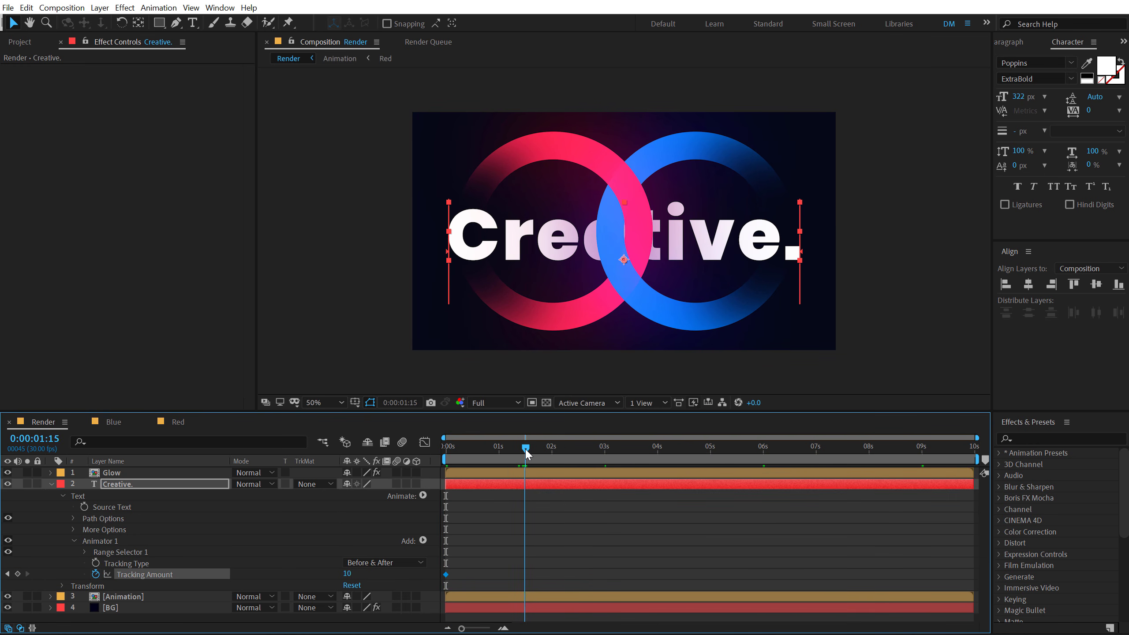
left_click(349, 574)
type("0")
key("Return")
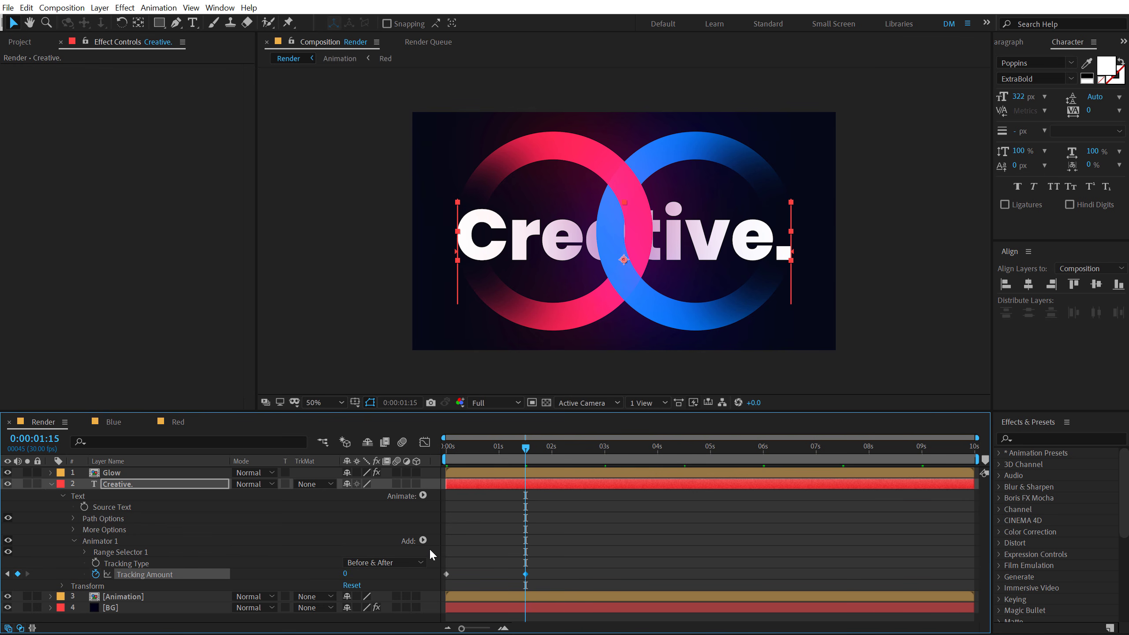
- Copy the first Tracking Amount keyframe and paste it at 0:00:03:00
left_click(602, 457)
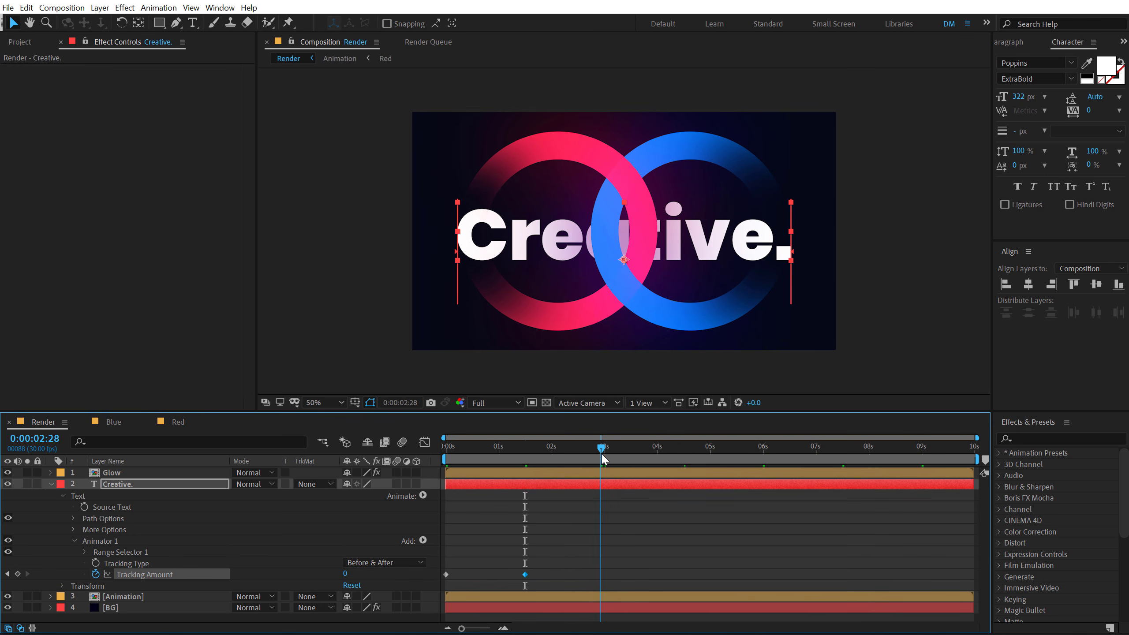
left_click(603, 457)
left_click(604, 456)
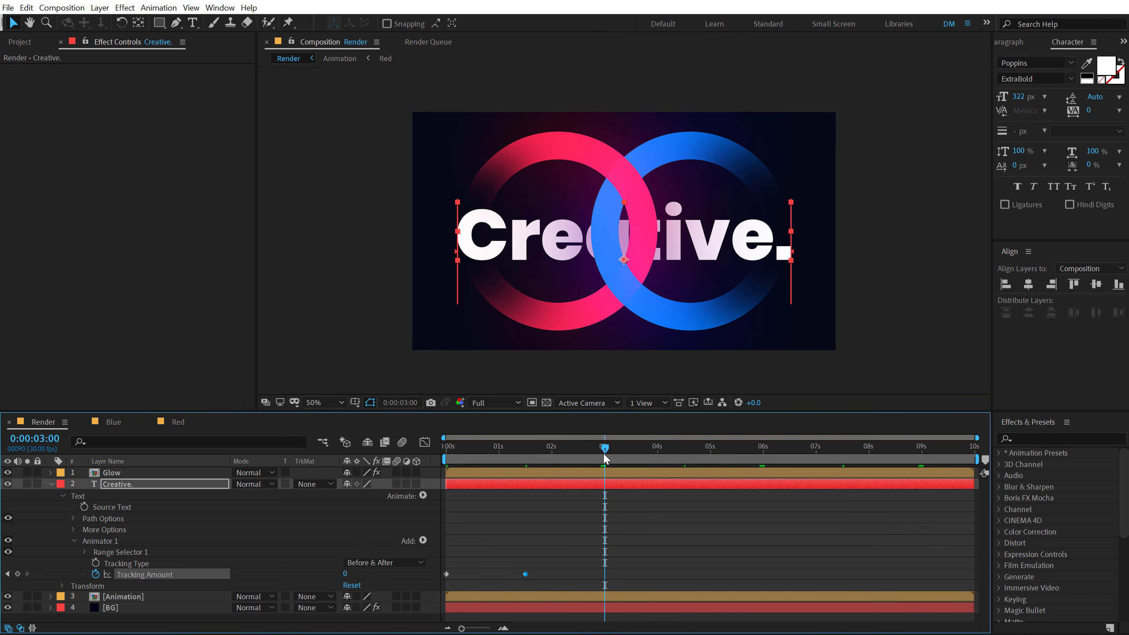
left_click_drag(479, 570, 434, 578)
key("ctrl+c")
key("ctrl+v")
- Apply Easy Ease to all three Tracking Amount keyframes and display their speed graph
left_click_drag(687, 557, 410, 576)
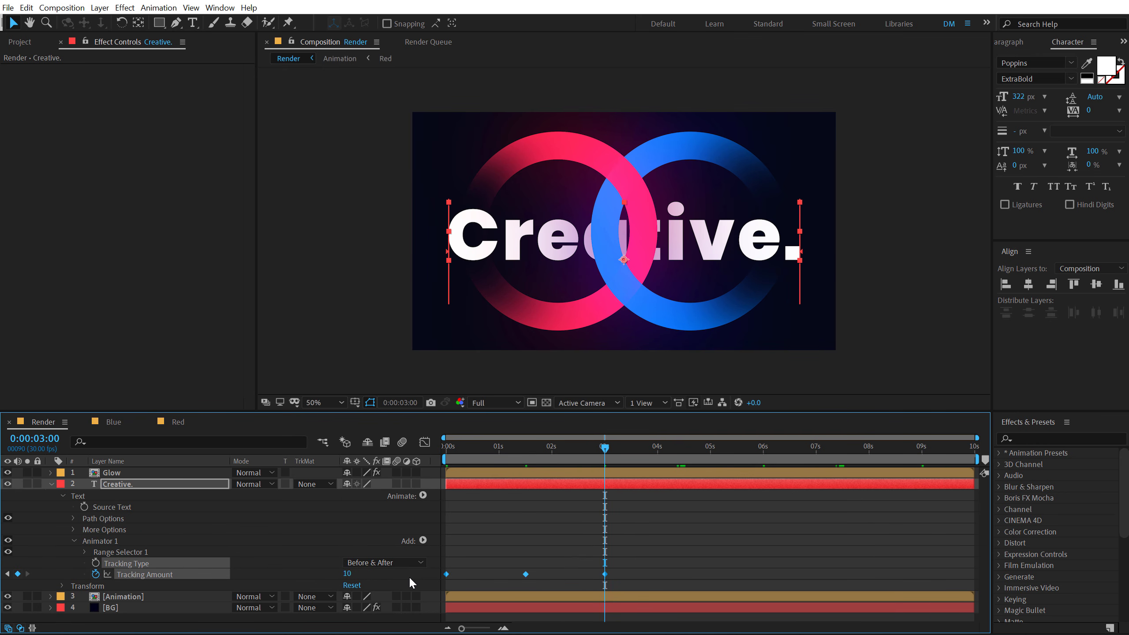
key("F9")
left_click(419, 447)
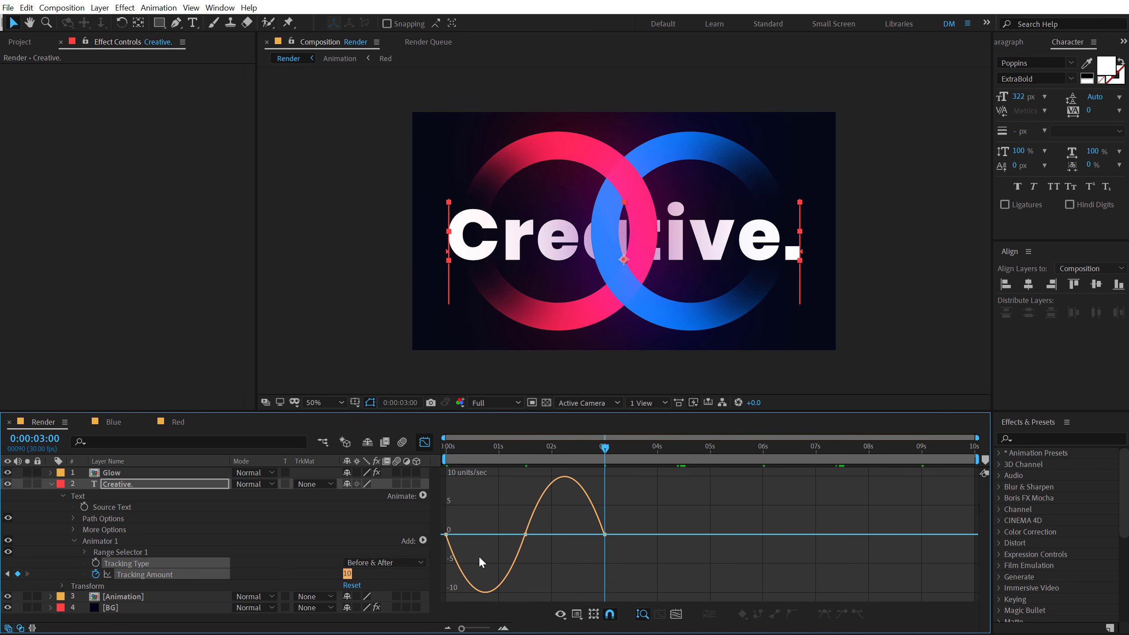
- Lengthen the keyframes' ease handles in the Tracking Amount speed graph, forming sharp peaks around 0:00:00:22 and 0:00:02:07
key("equal")
left_click_drag(572, 631, 551, 631)
left_click(523, 446)
left_click_drag(492, 510, 516, 534)
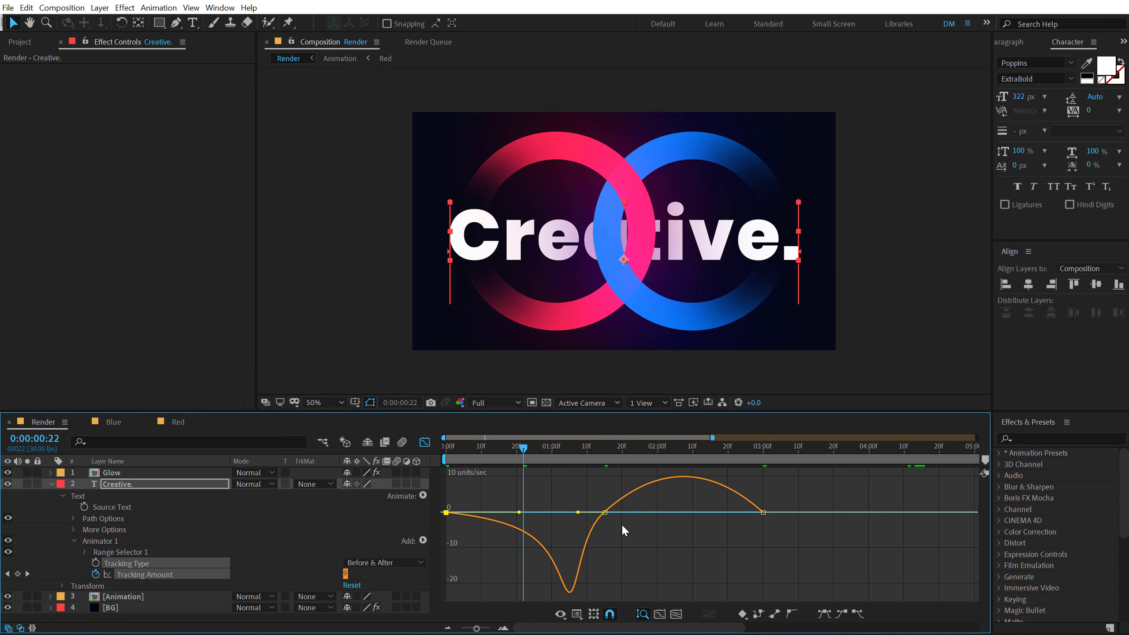
left_click(604, 512)
left_click_drag(579, 513, 532, 512)
left_click(682, 450)
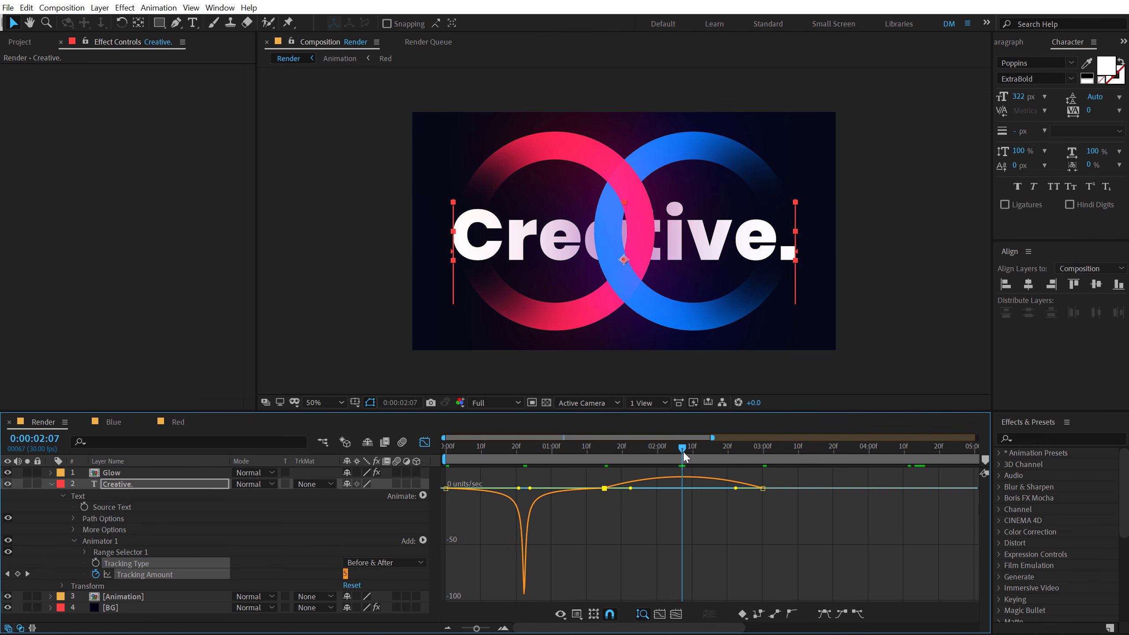
left_click_drag(630, 488, 695, 500)
- Preview the title's tracking animation from the start and end the Render composition's work area at 0:00:03:00
key("Home")
key("space")
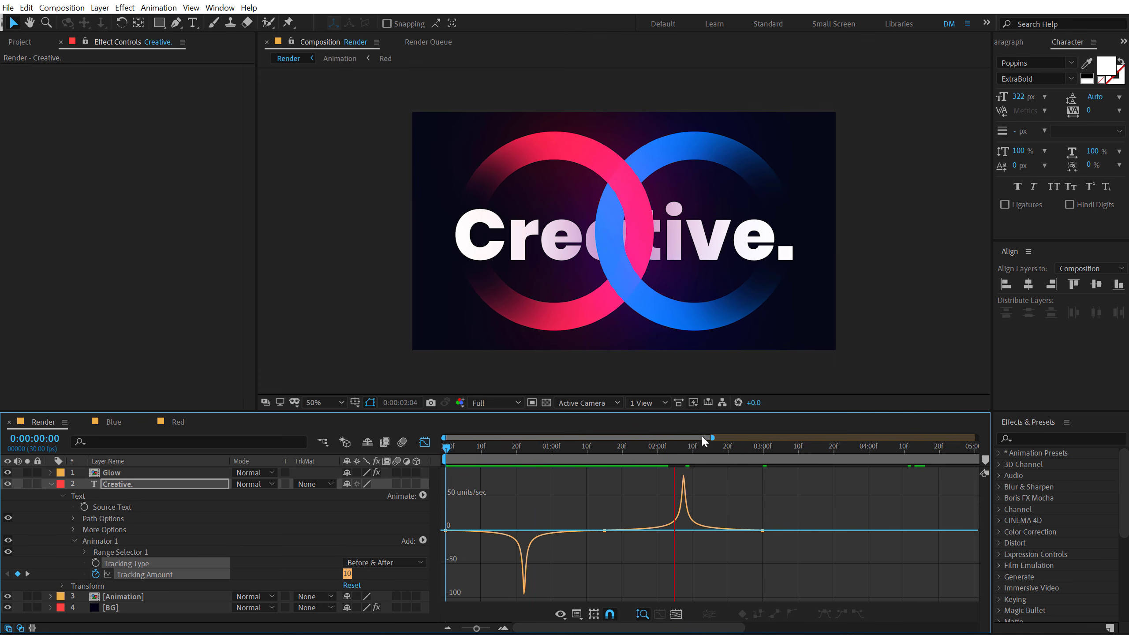
left_click(762, 447)
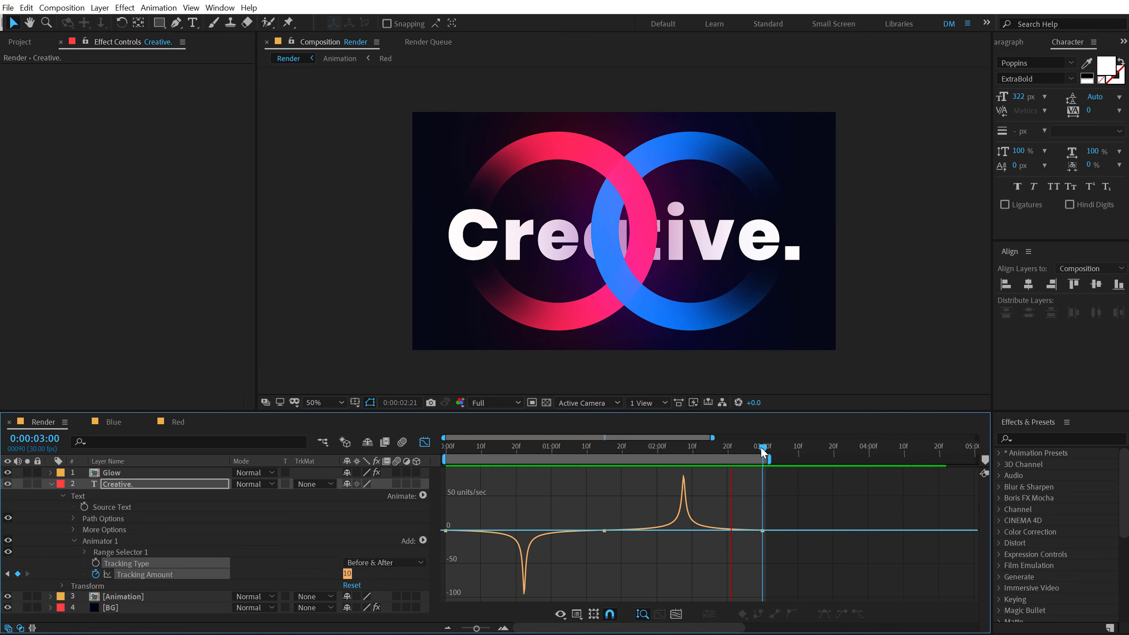